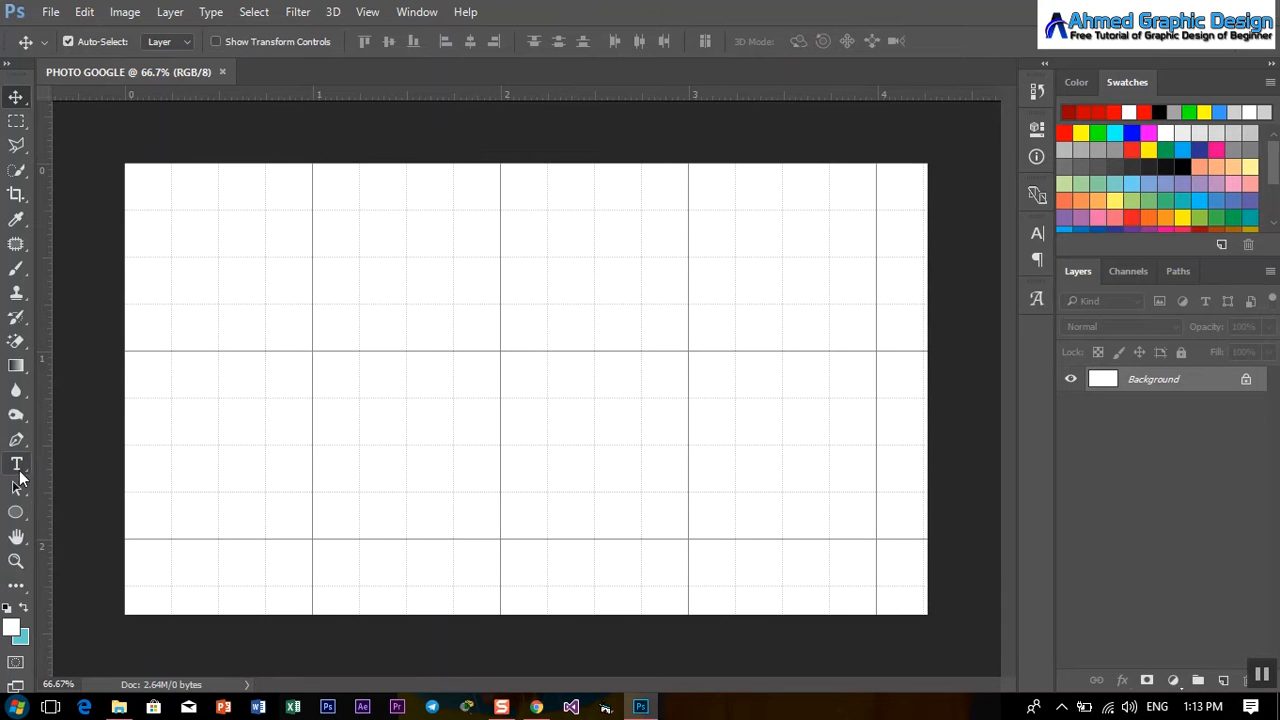
- Draw a 300 × 300 px square in the canvas's middle and give it a thin black stroke of 0.59 px
drag(16, 512, 62, 515)
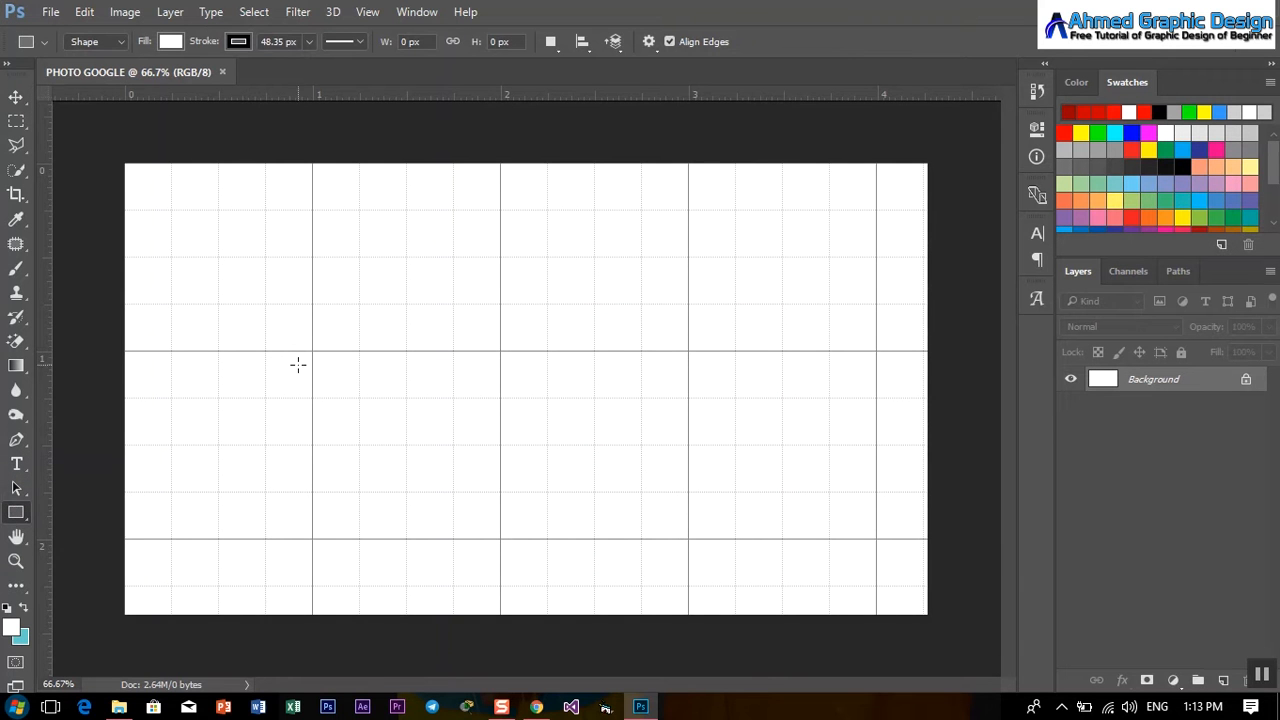
drag(405, 259, 600, 443)
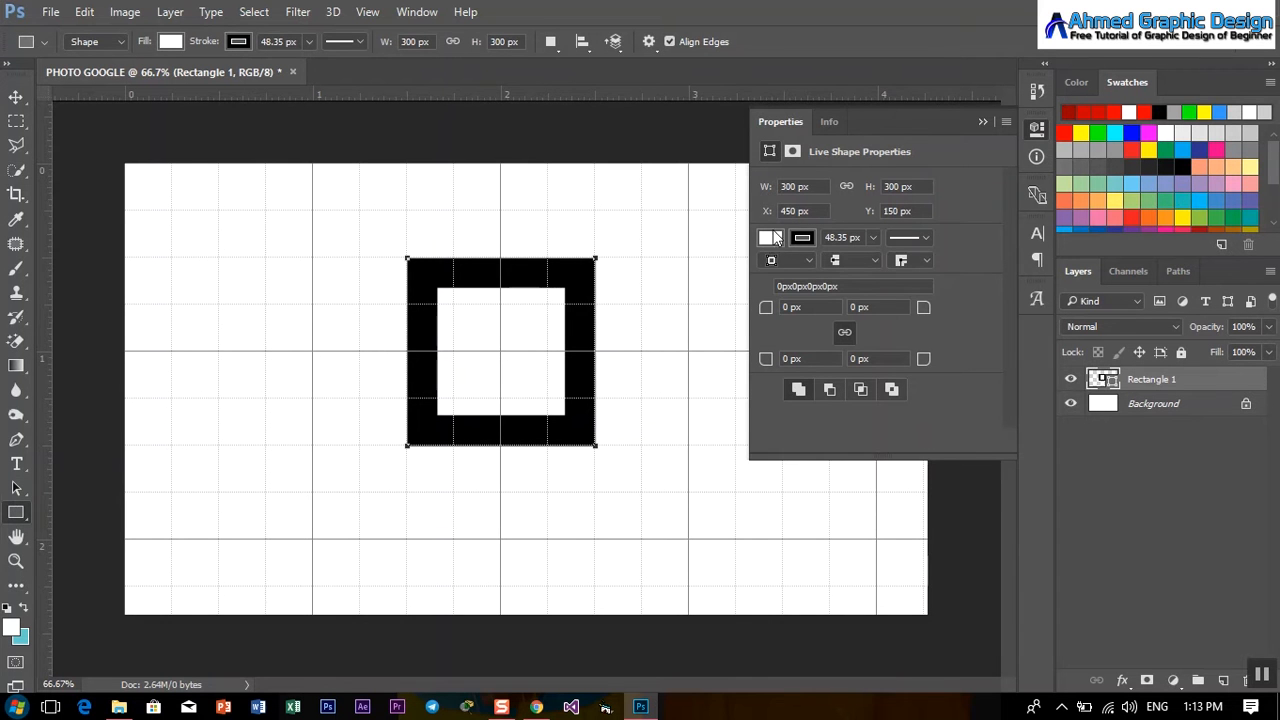
click(800, 237)
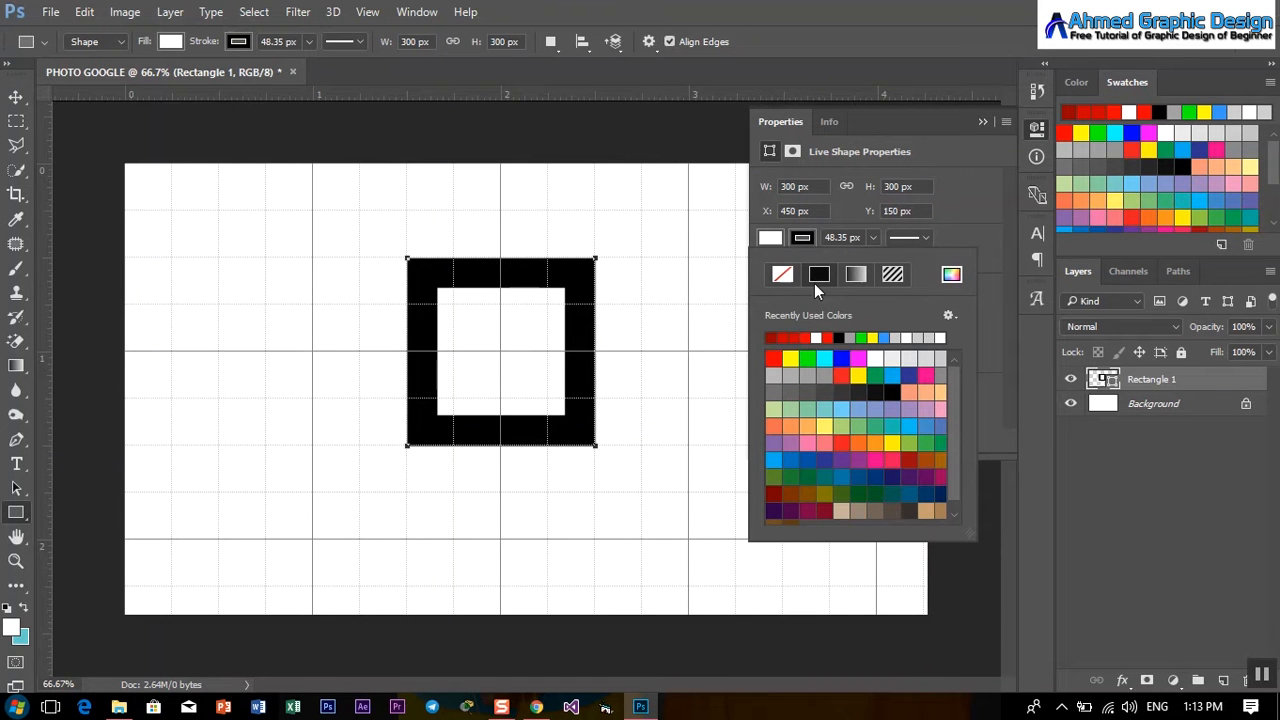
click(838, 338)
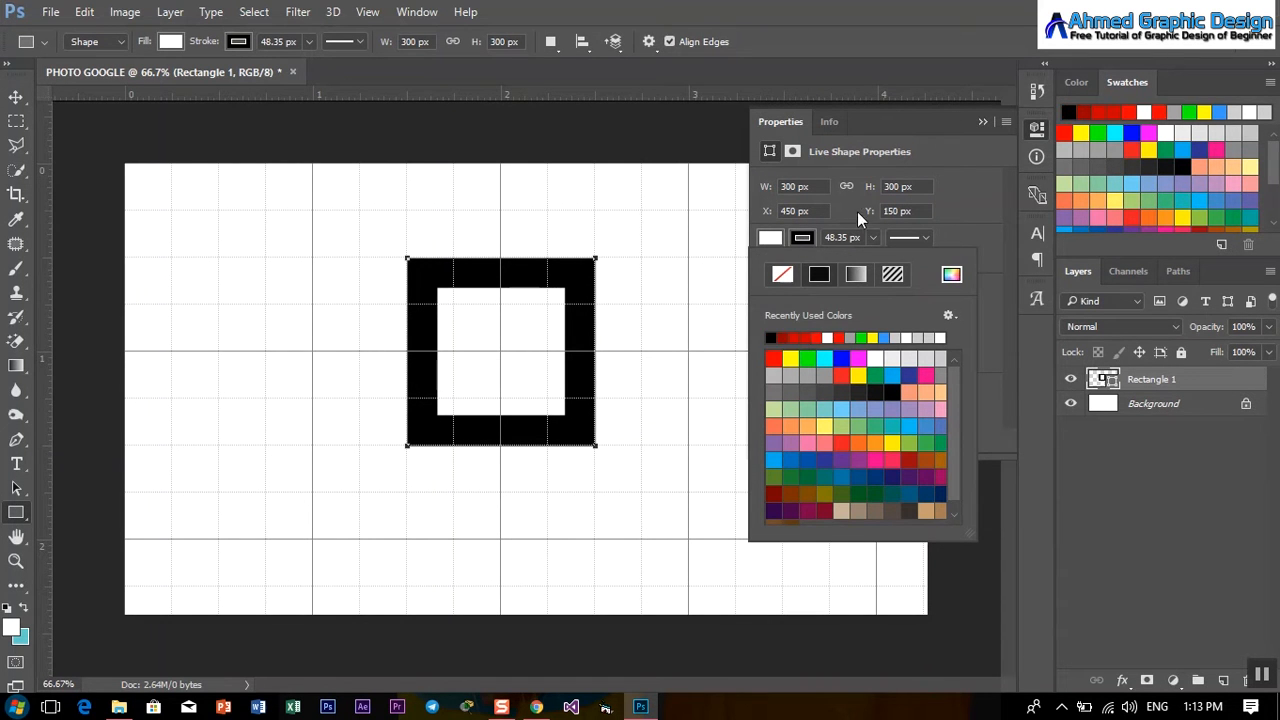
click(874, 239)
click(874, 239)
drag(859, 259, 848, 260)
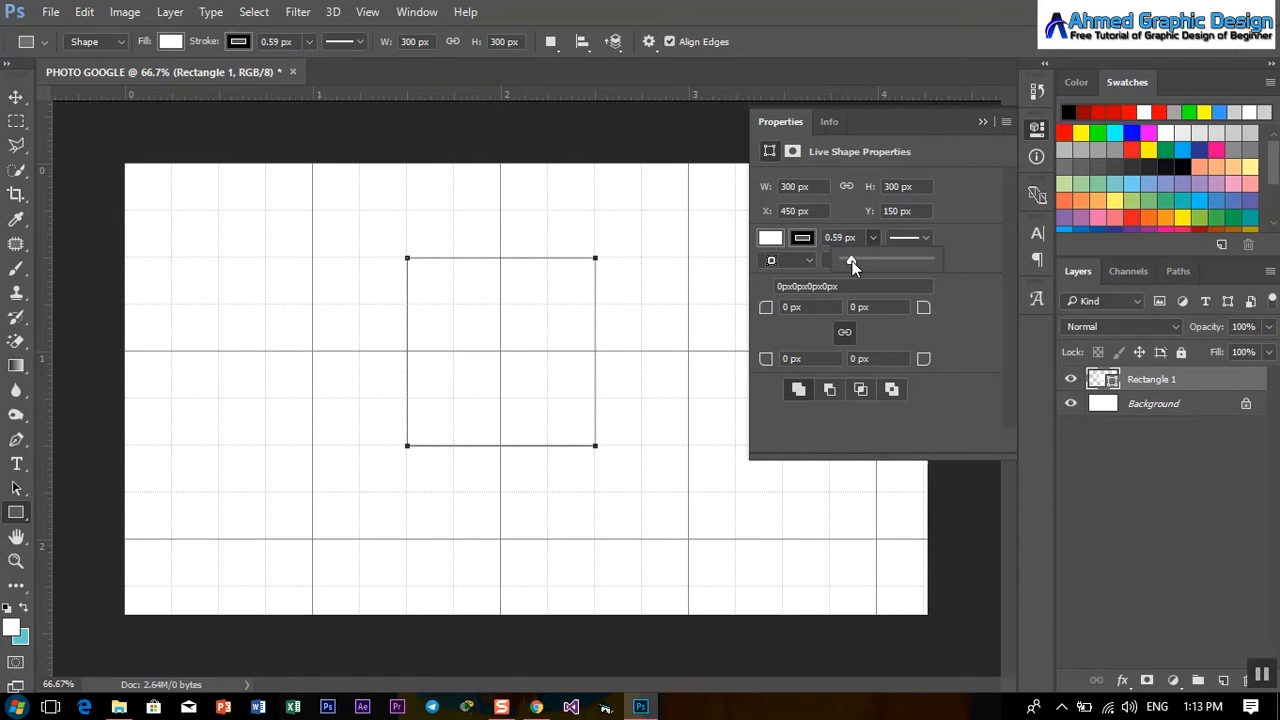
click(983, 121)
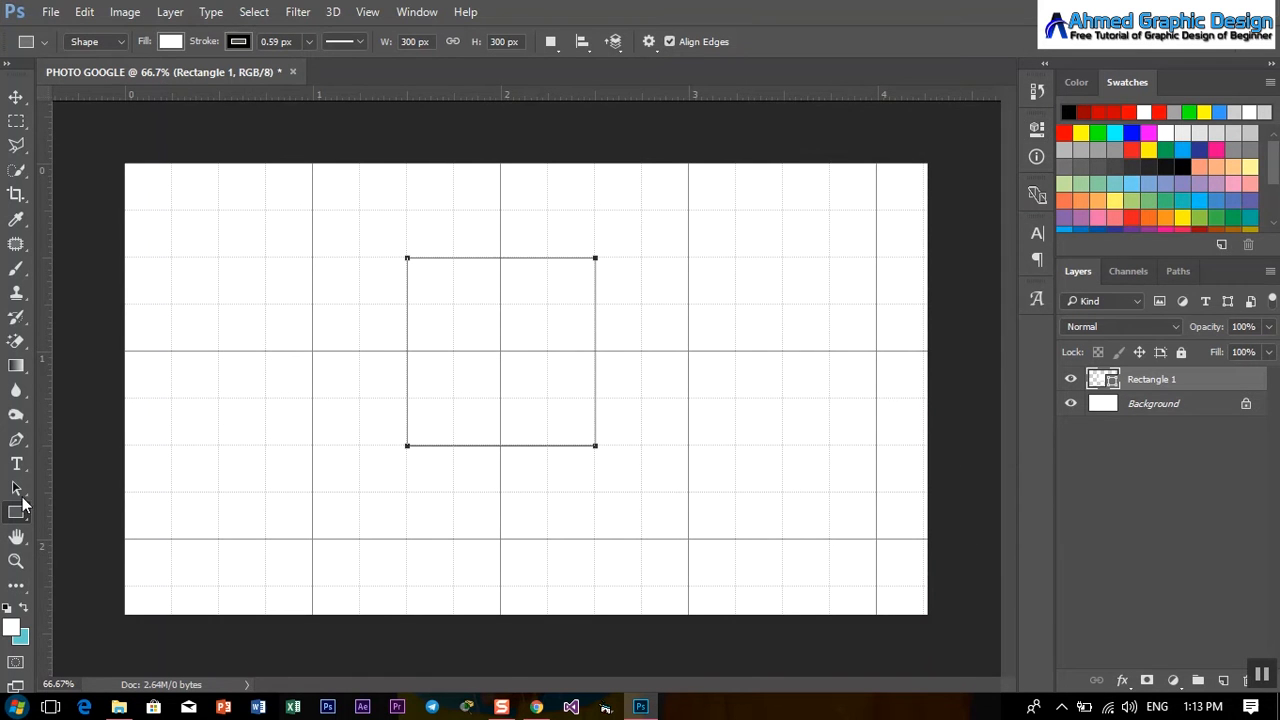
- Draw a narrow vertical rectangle about 14 px wide and 300 px high inside the square's left half
right_click(20, 508)
click(78, 510)
drag(450, 259, 450, 445)
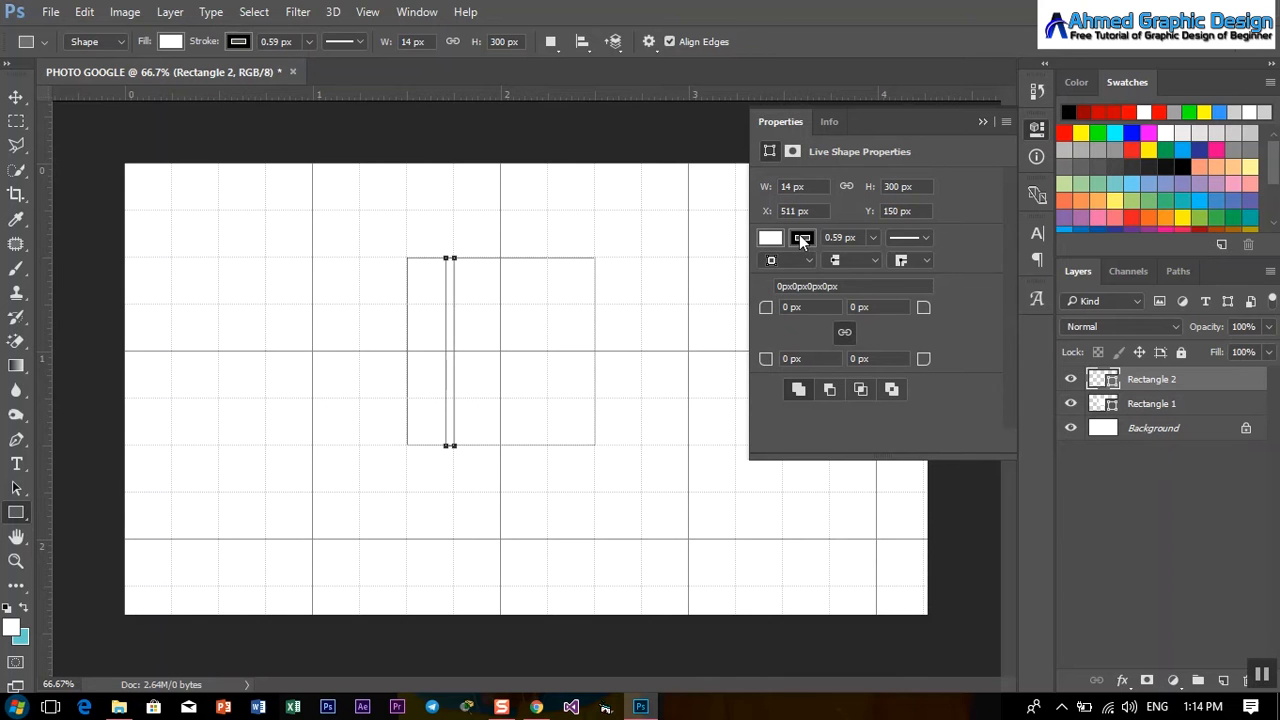
- Fill the narrow vertical rectangle with black and remove its stroke
click(770, 238)
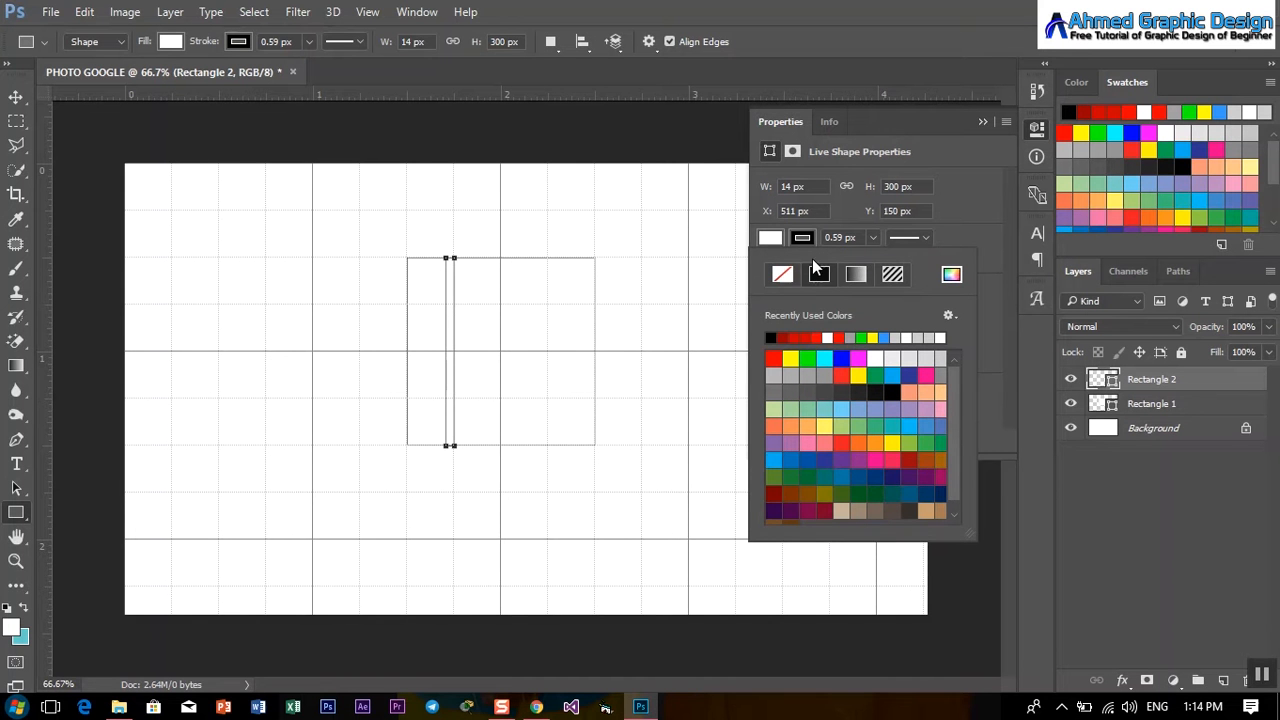
click(802, 238)
click(802, 238)
click(784, 273)
click(772, 337)
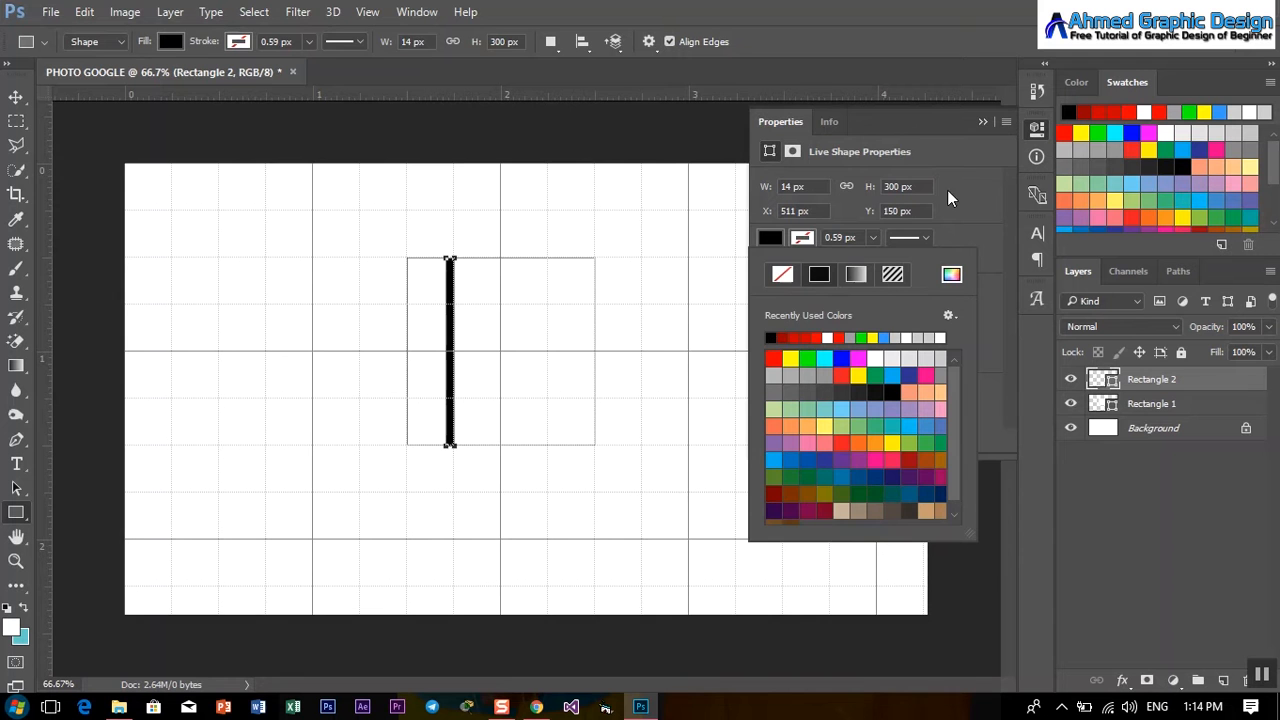
click(976, 123)
click(979, 121)
- Shift the black bar right to the nearby vertical grid line and narrow it to 8 px
key(ctrl+plus)
key(ctrl+plus)
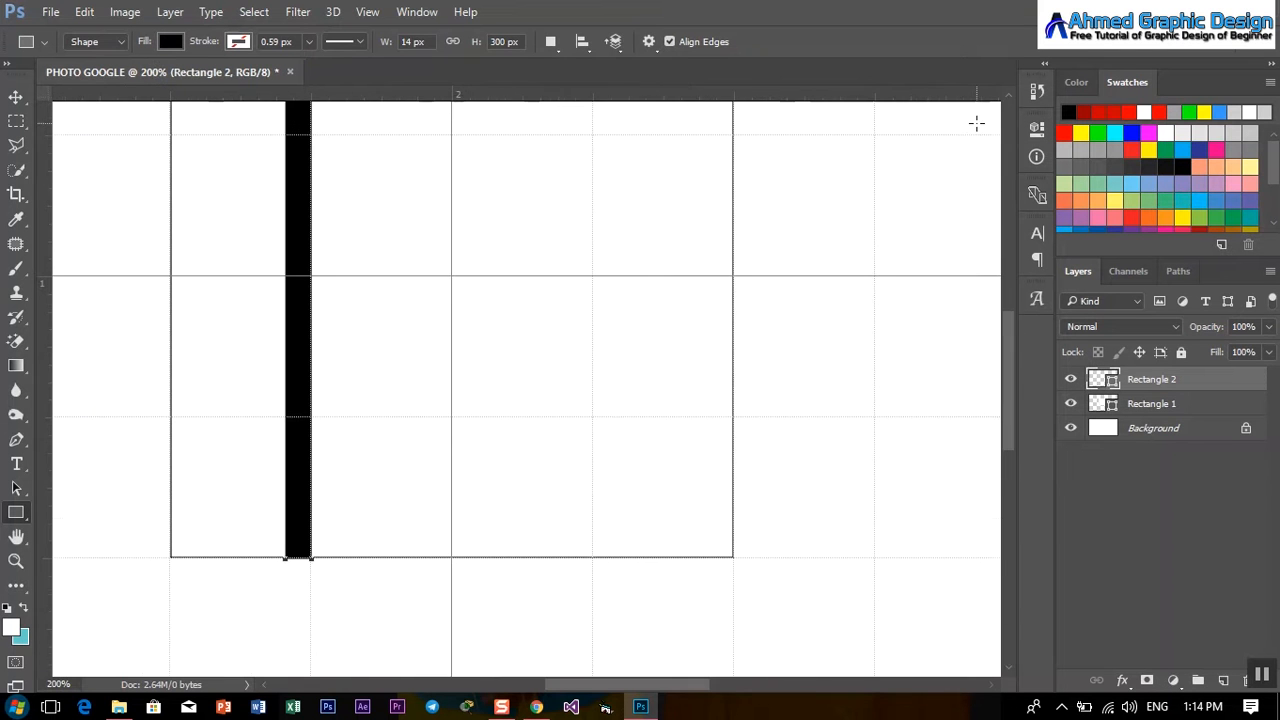
key(ctrl+t)
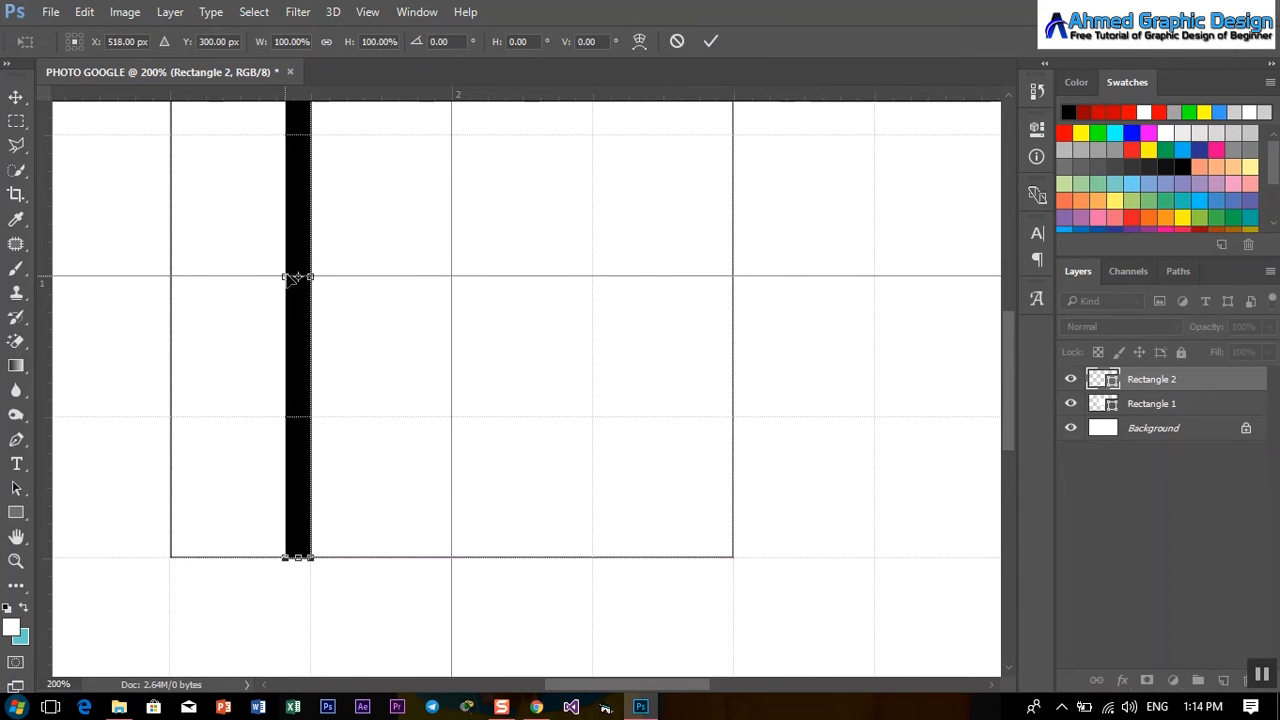
key(Right)
key(Right)
key(Right)
key(Right)
key(Right)
key(Right)
key(Right)
click(306, 280)
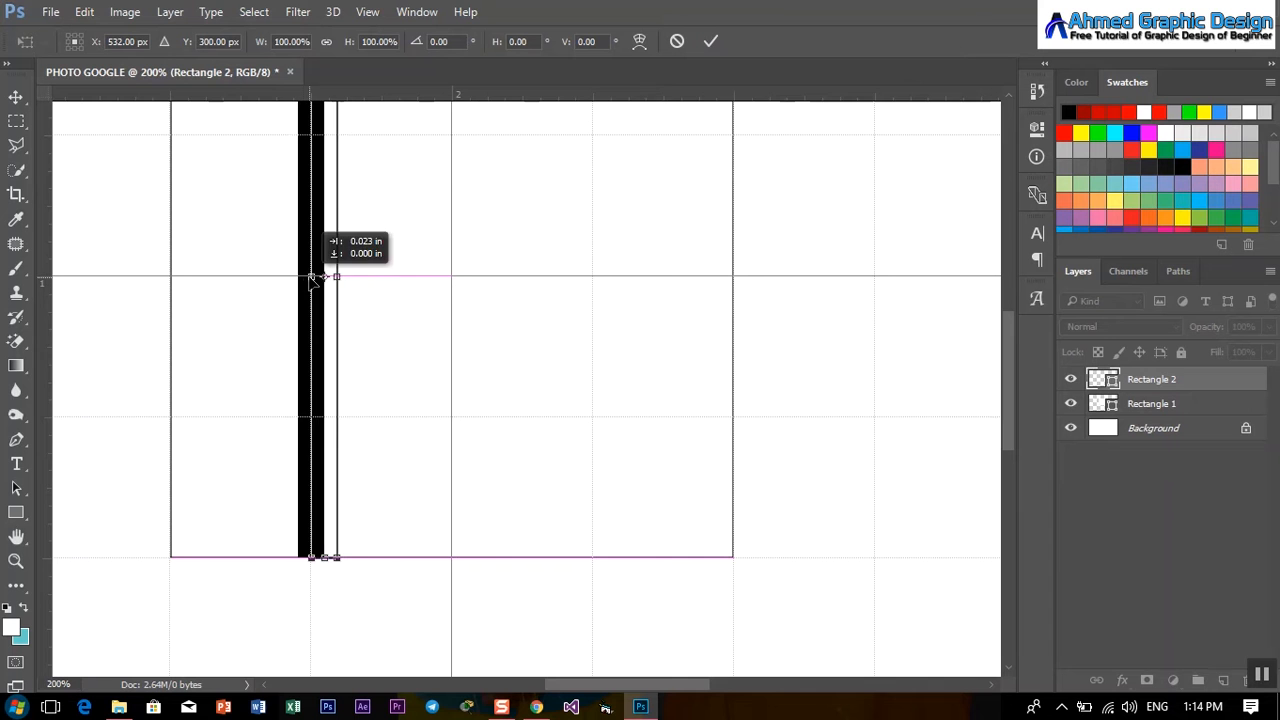
key(Right)
key(Right)
key(Right)
key(Right)
key(Right)
key(Right)
key(Right)
drag(340, 276, 324, 276)
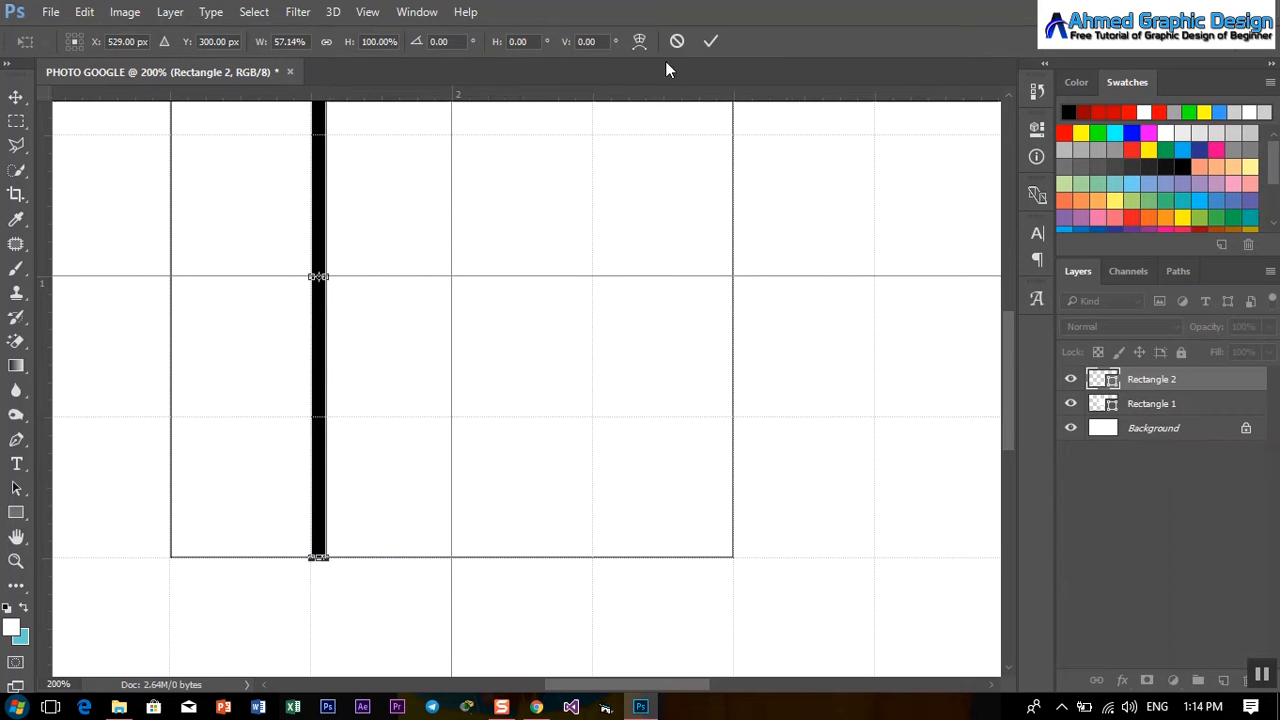
click(704, 42)
- Move the bar to the square's centre, rotate it to about -42° and stretch it to about 148% so it spans the diagonal
key(ctrl+plus)
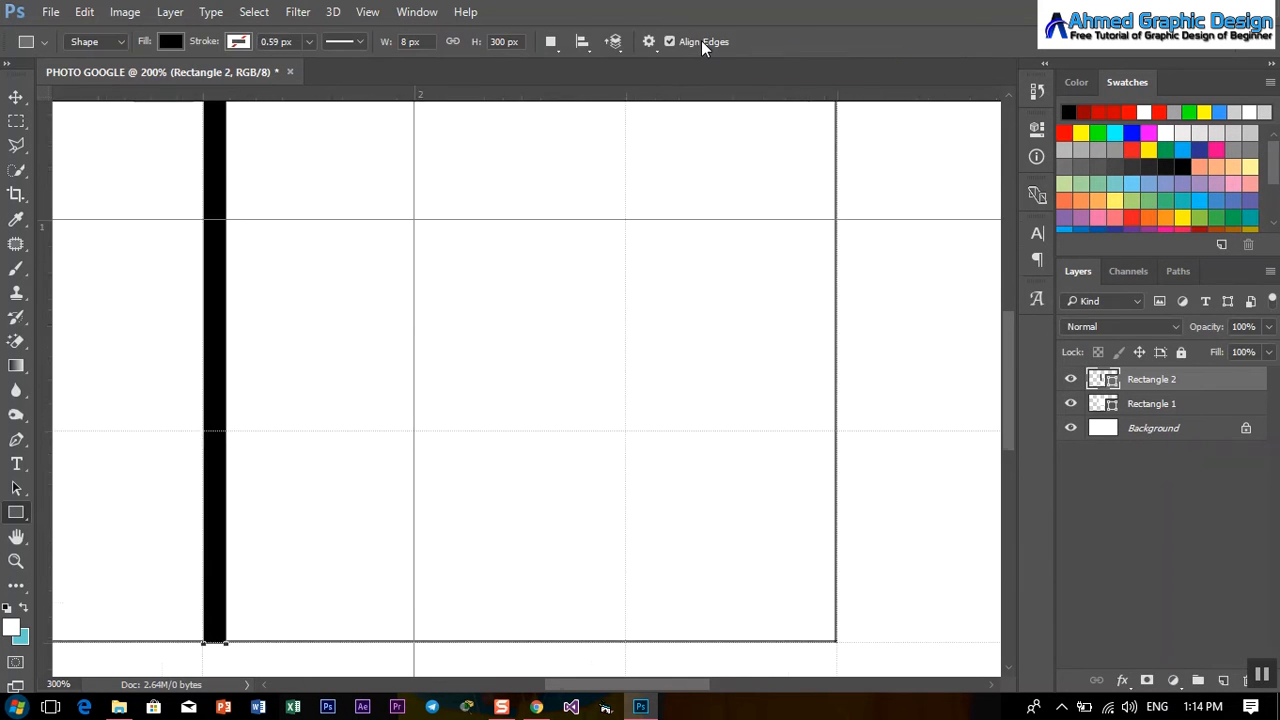
key(ctrl+minus)
key(ctrl+minus)
key(ctrl+t)
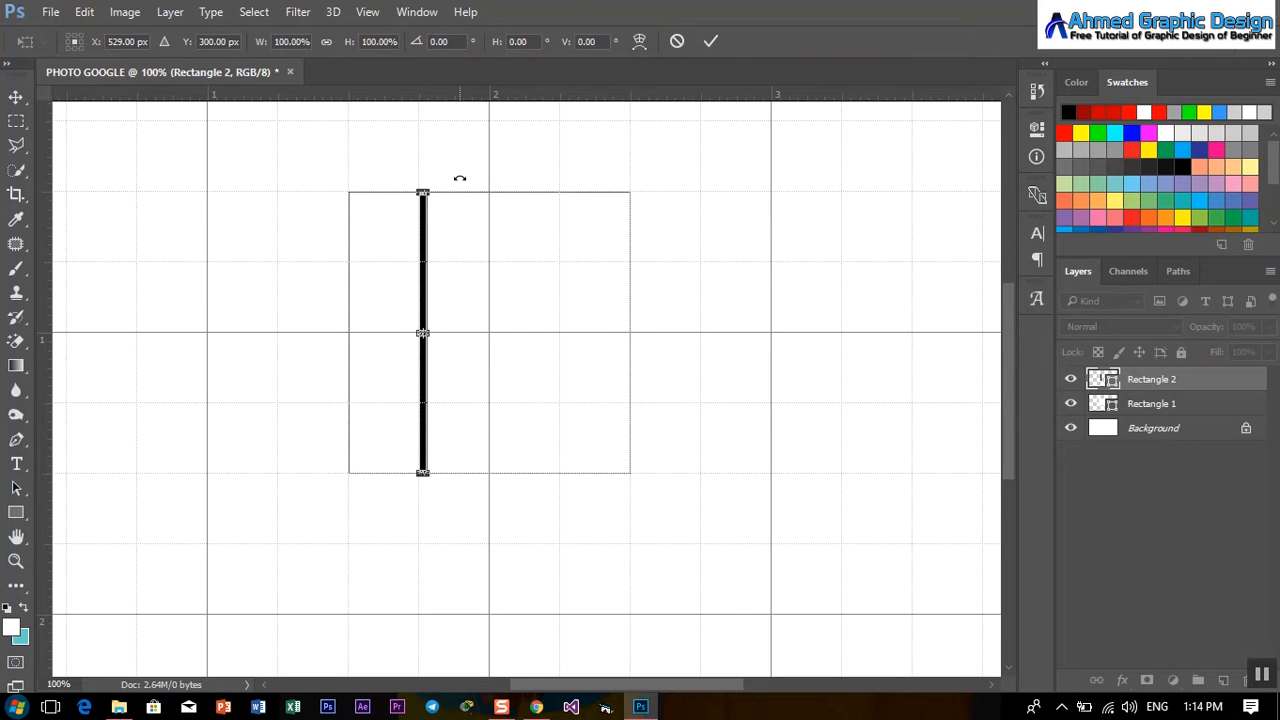
drag(458, 171, 378, 190)
drag(420, 326, 483, 330)
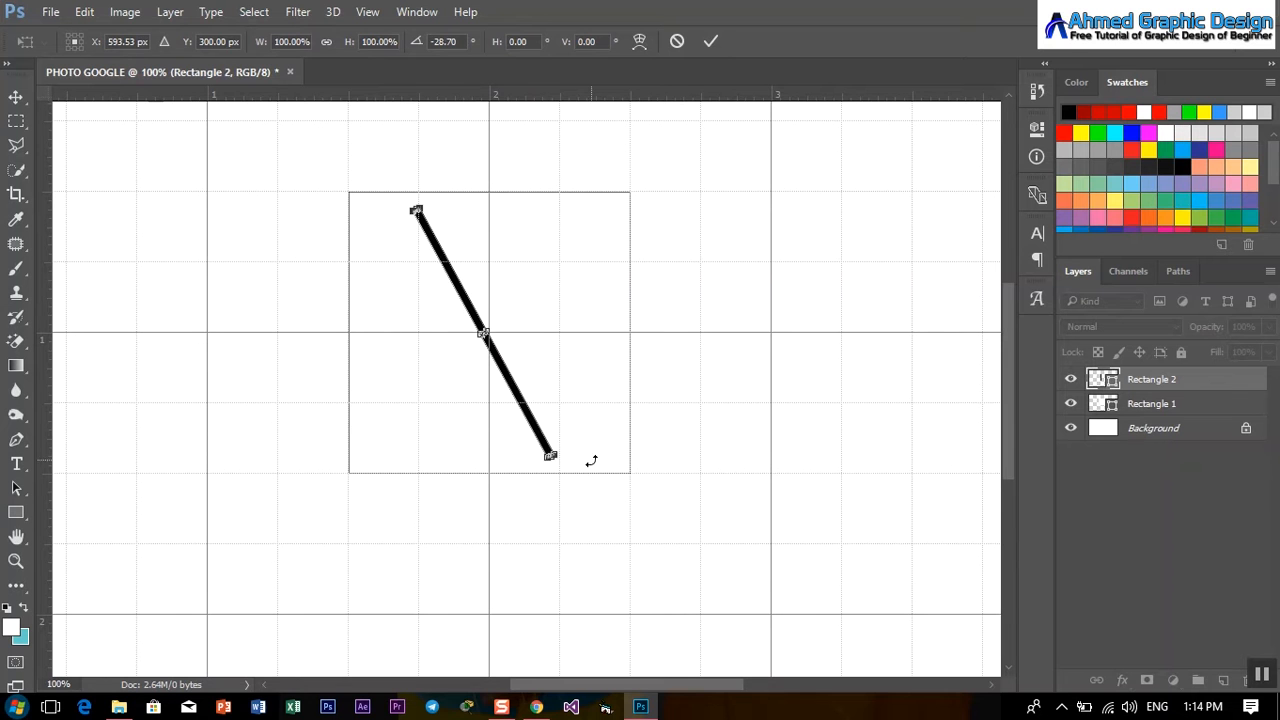
drag(591, 460, 619, 481)
drag(382, 219, 339, 174)
click(709, 39)
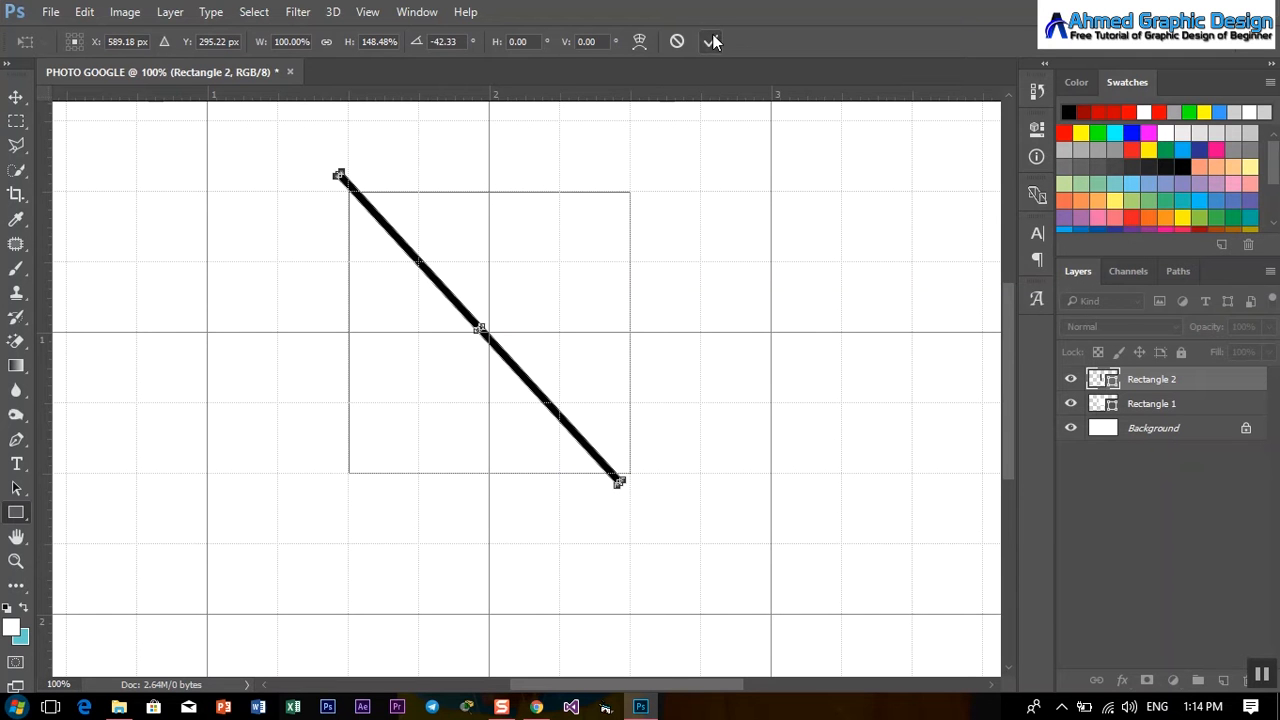
click(592, 281)
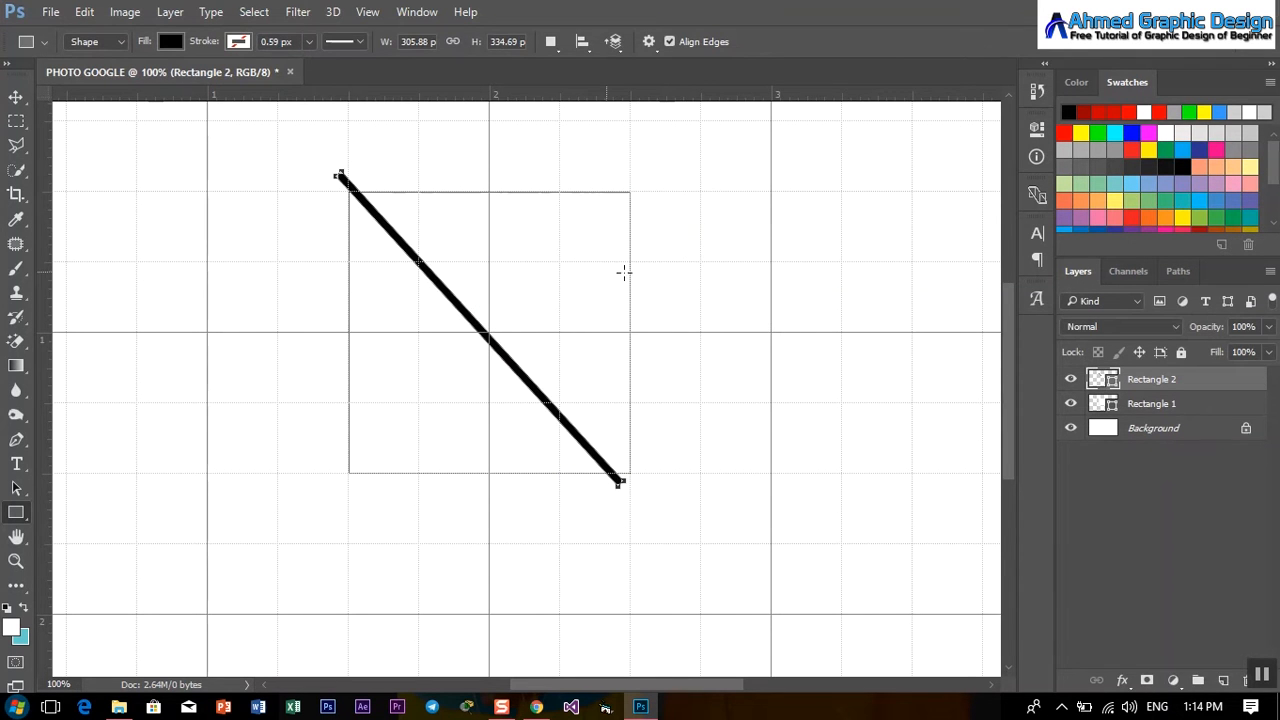
- Duplicate the diagonal bar's layer and rotate the copy about 90.5° to form an X
key(ctrl+j)
key(ctrl+t)
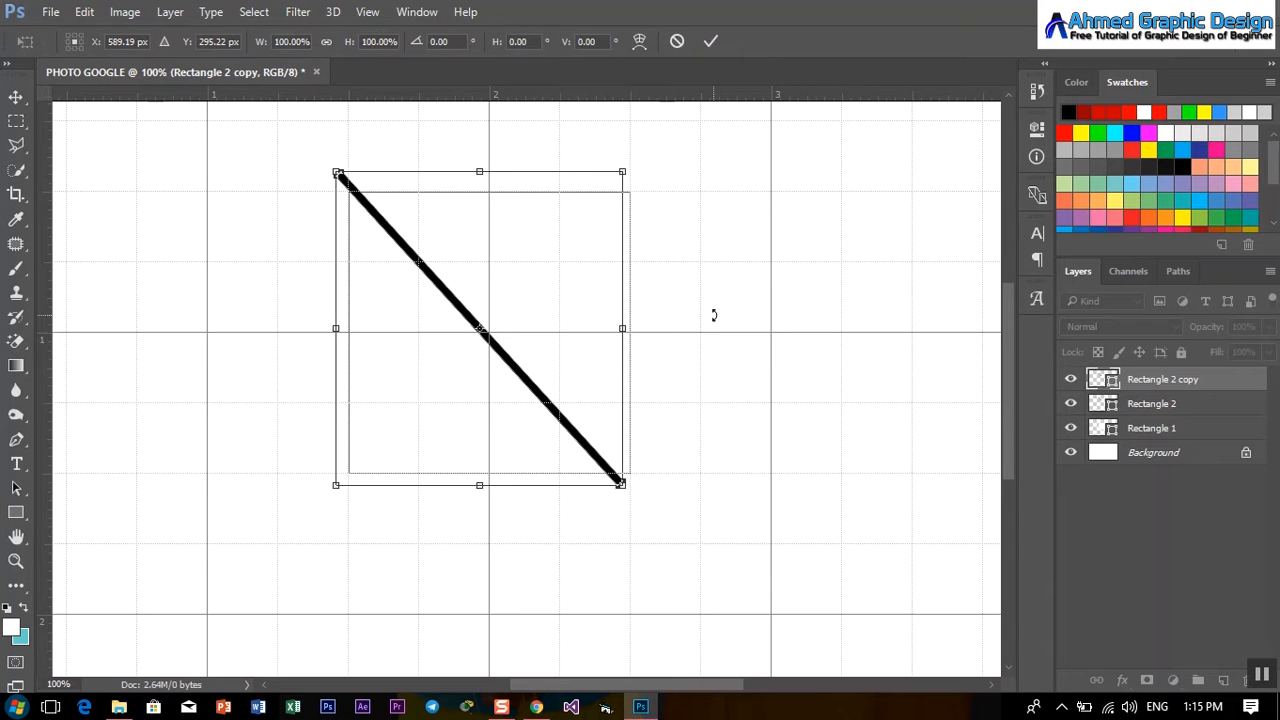
drag(645, 289, 625, 466)
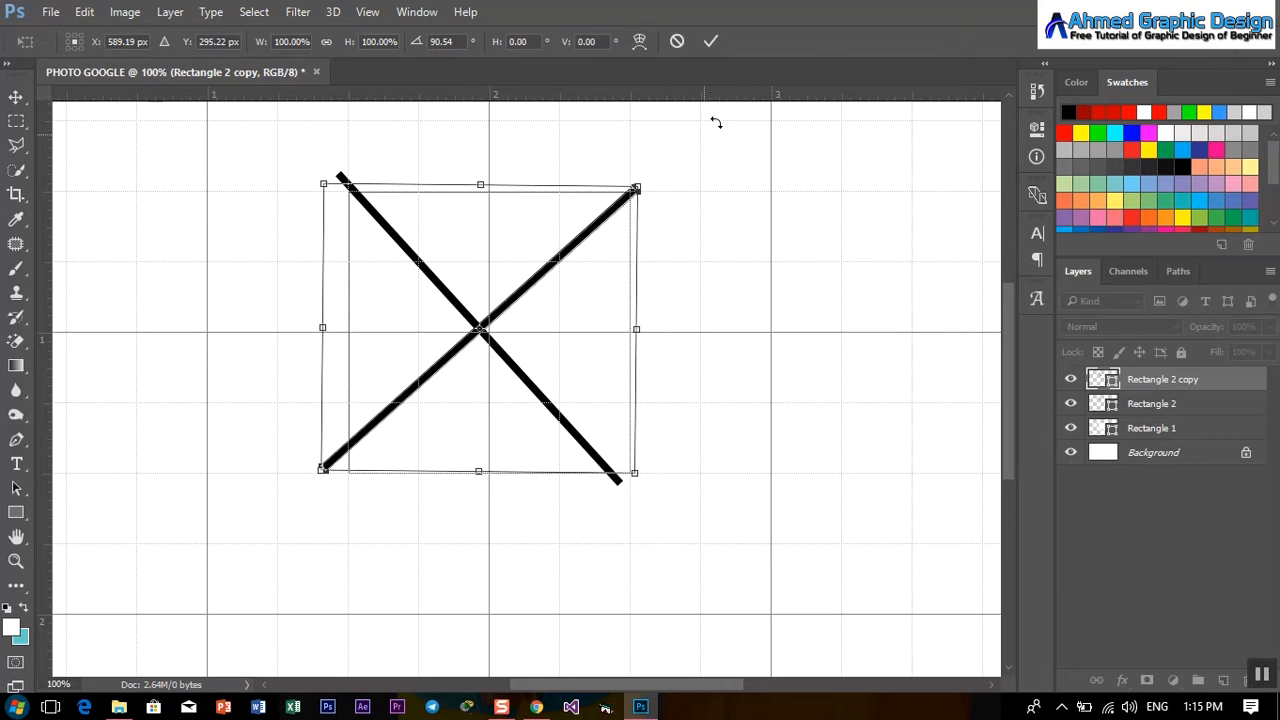
click(711, 43)
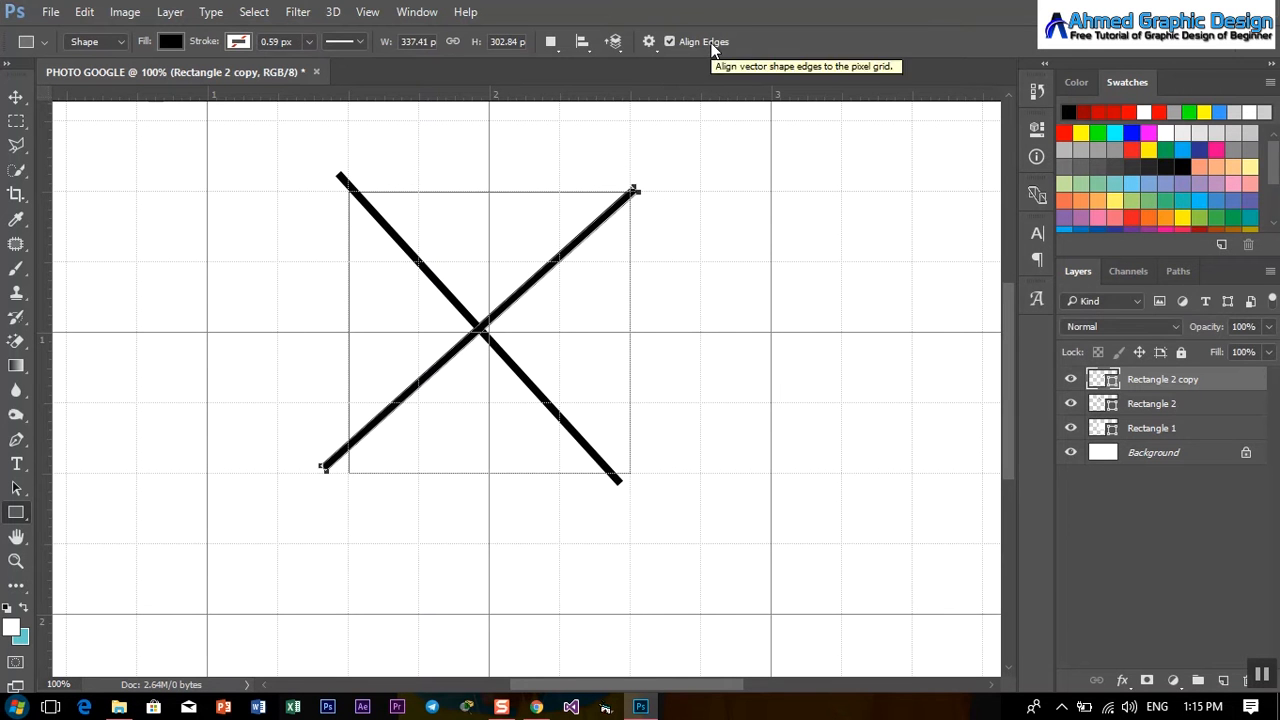
- With both bar layers selected, transform and nudge right and up to X 618.50 px, Y 279.50 px, bringing the crossing near the square's centre
shift+click(1152, 404)
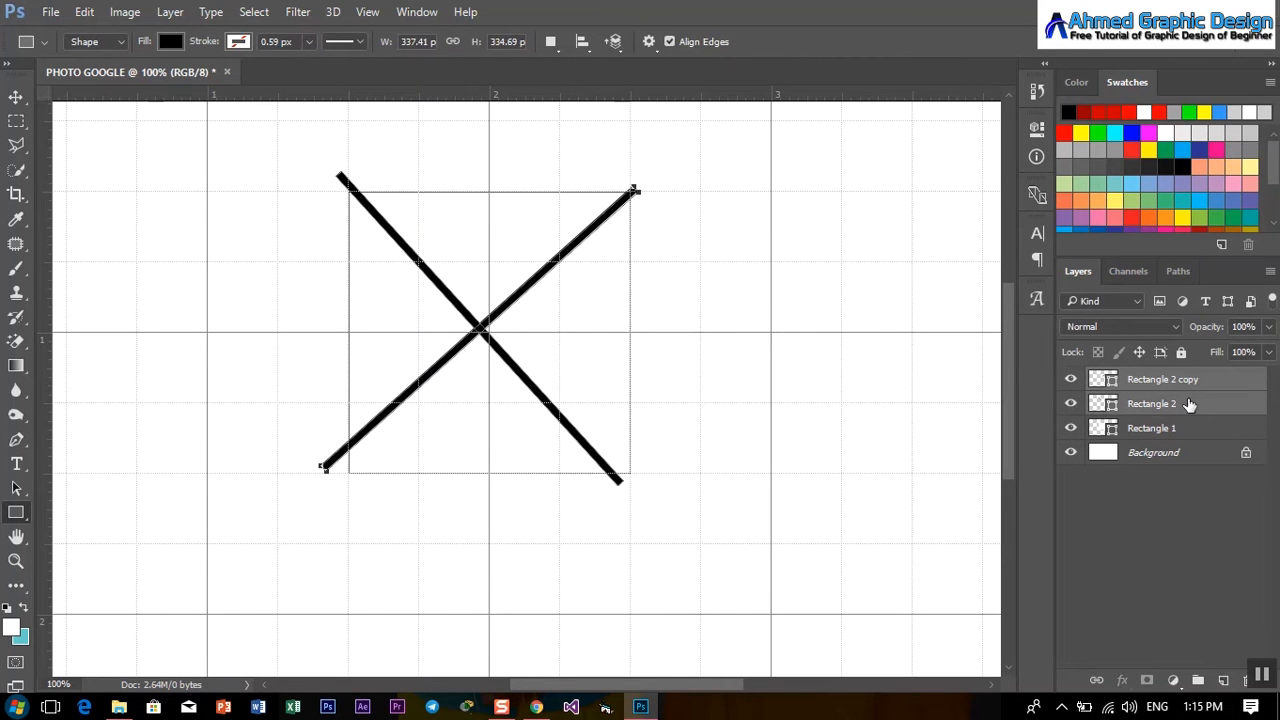
key(ctrl+t)
key(Right)
key(Right)
key(Right)
key(Right)
key(Right)
key(Right)
key(Right)
key(Right)
key(Right)
key(Up)
key(Up)
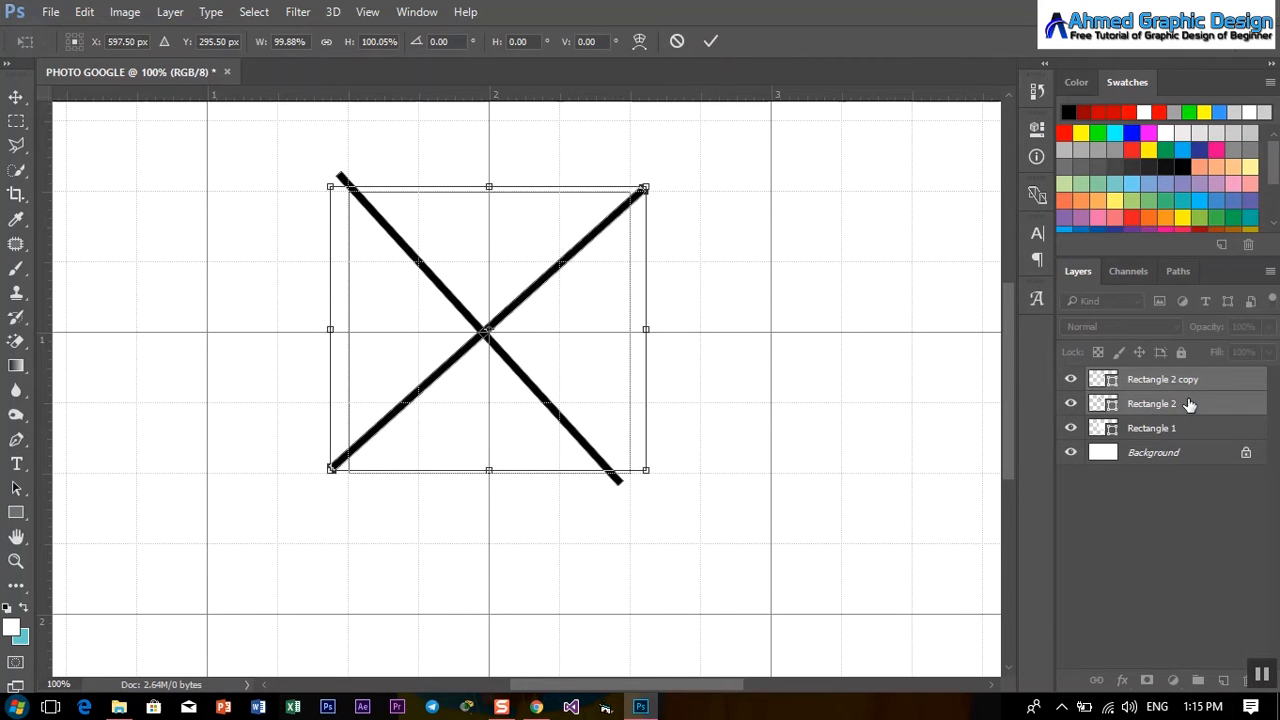
key(Right)
key(Right)
key(Right)
key(Right)
key(Right)
key(Right)
key(Right)
key(Right)
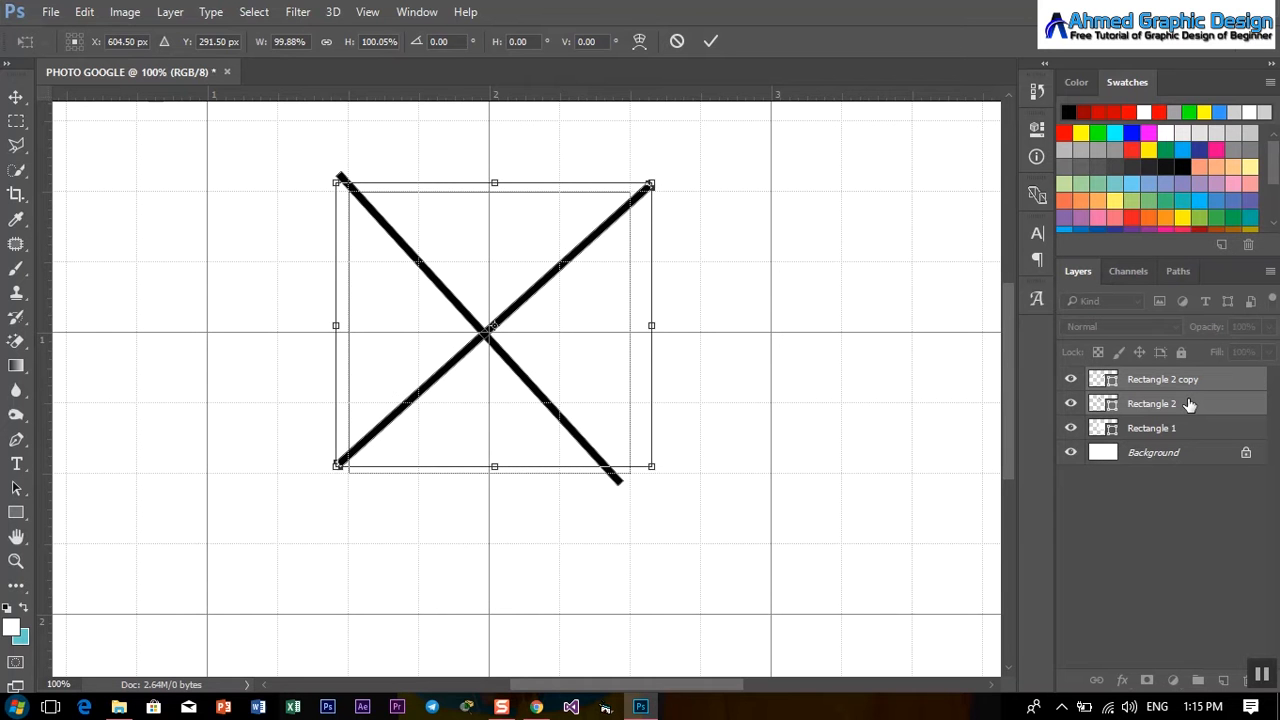
key(Up)
key(Up)
key(Up)
key(Up)
key(Right)
key(Right)
key(Right)
key(Right)
key(Right)
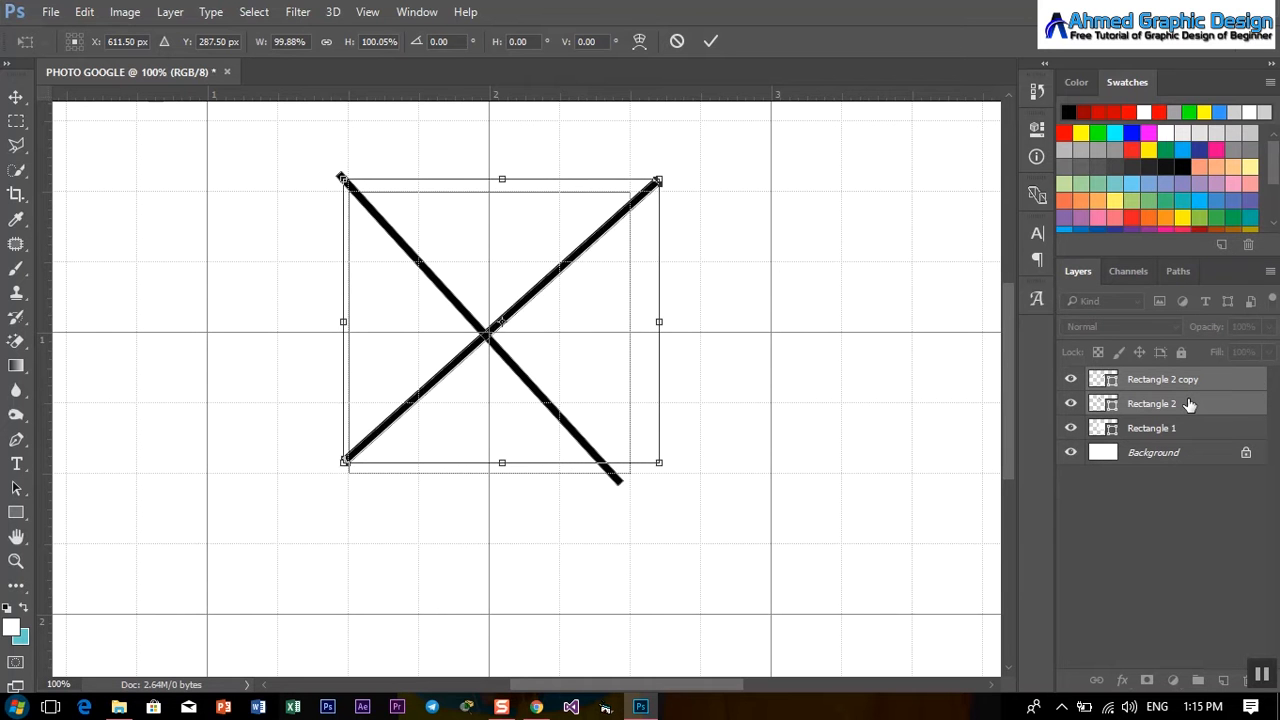
key(Up)
key(Up)
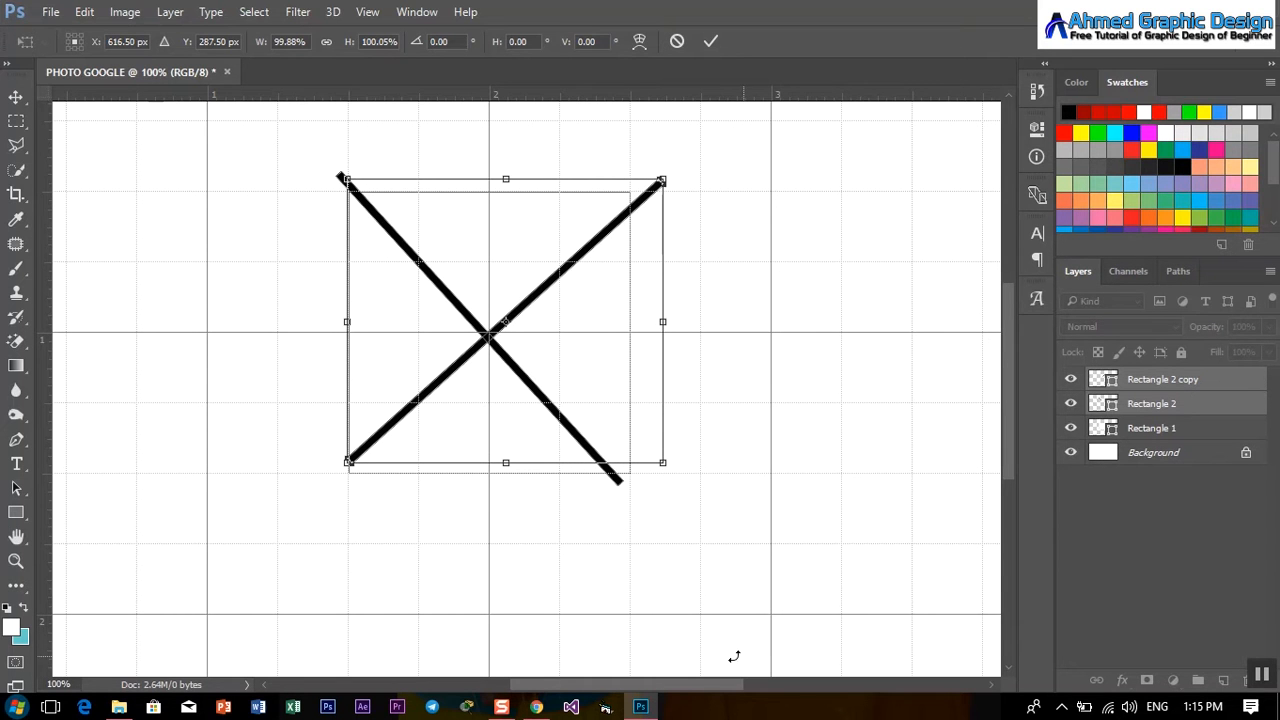
key(Right)
key(Right)
key(Up)
key(Up)
key(Up)
key(Up)
key(Up)
key(Up)
key(Up)
key(Up)
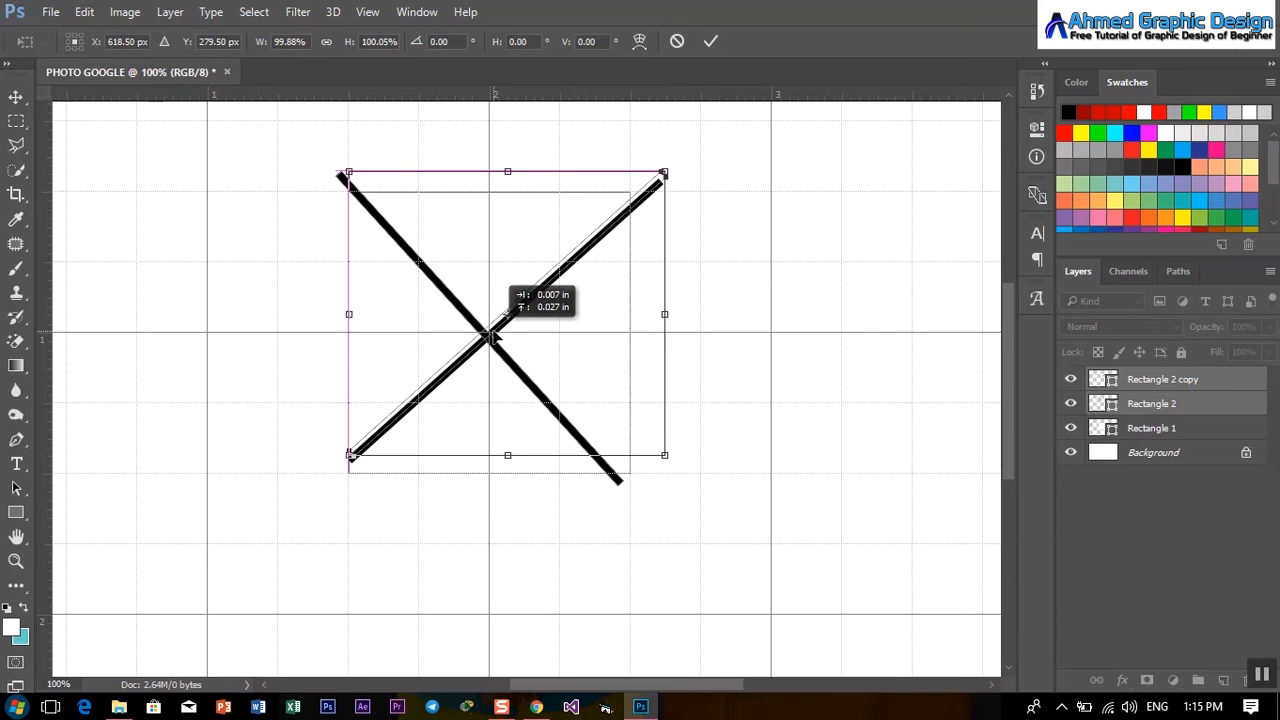
drag(497, 348, 514, 356)
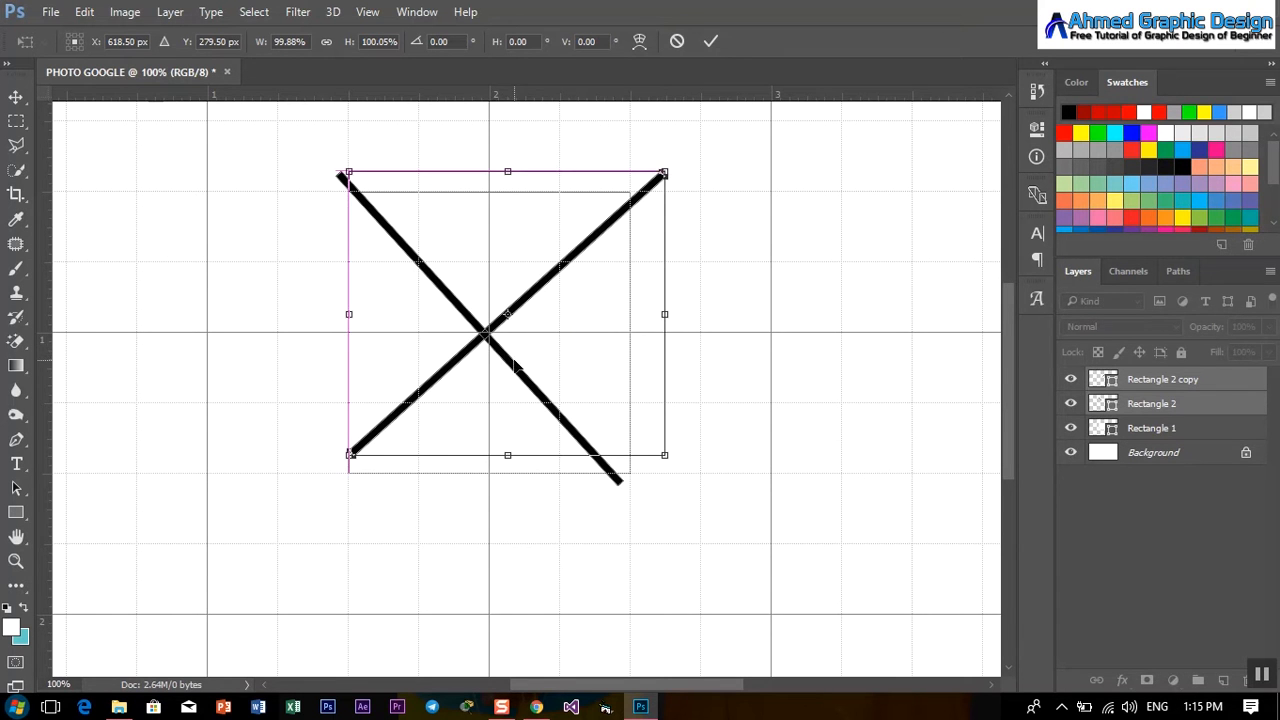
click(710, 40)
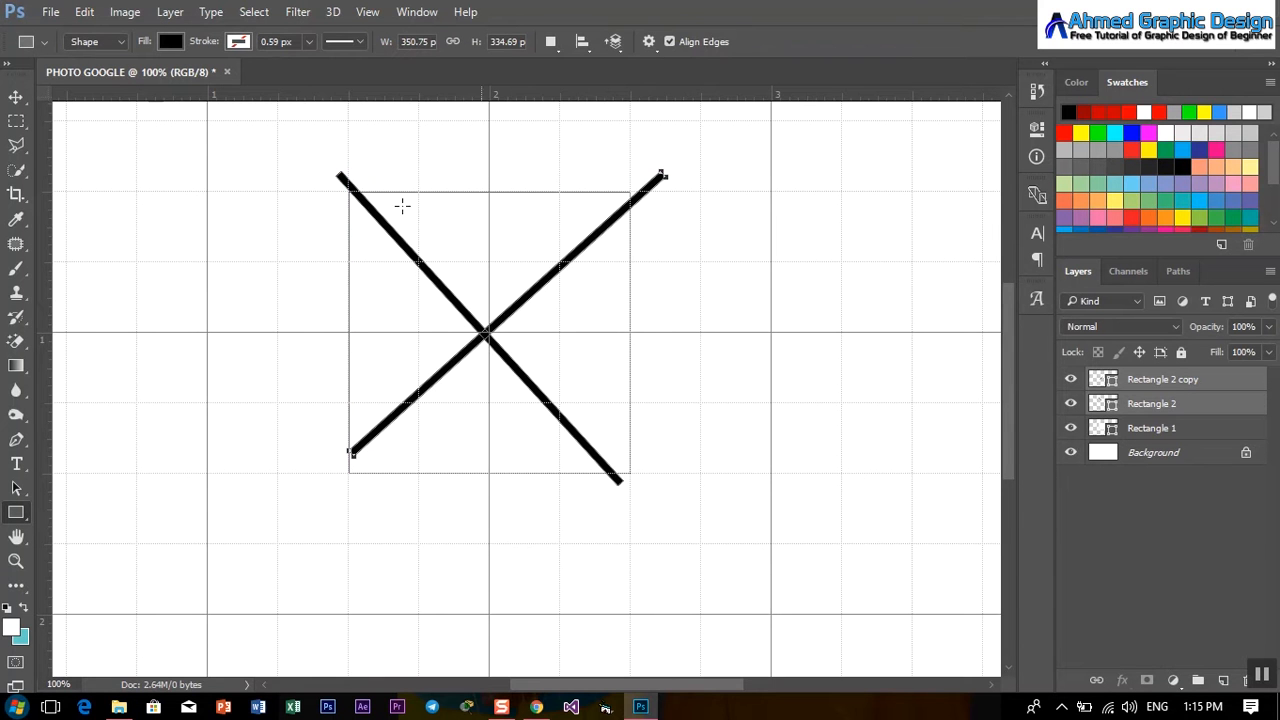
- Draw a closed triangle about 289 × 150 px with the Pen tool, from the square's upper-left corner to the horizontal grid line and the bars' crossing
click(16, 96)
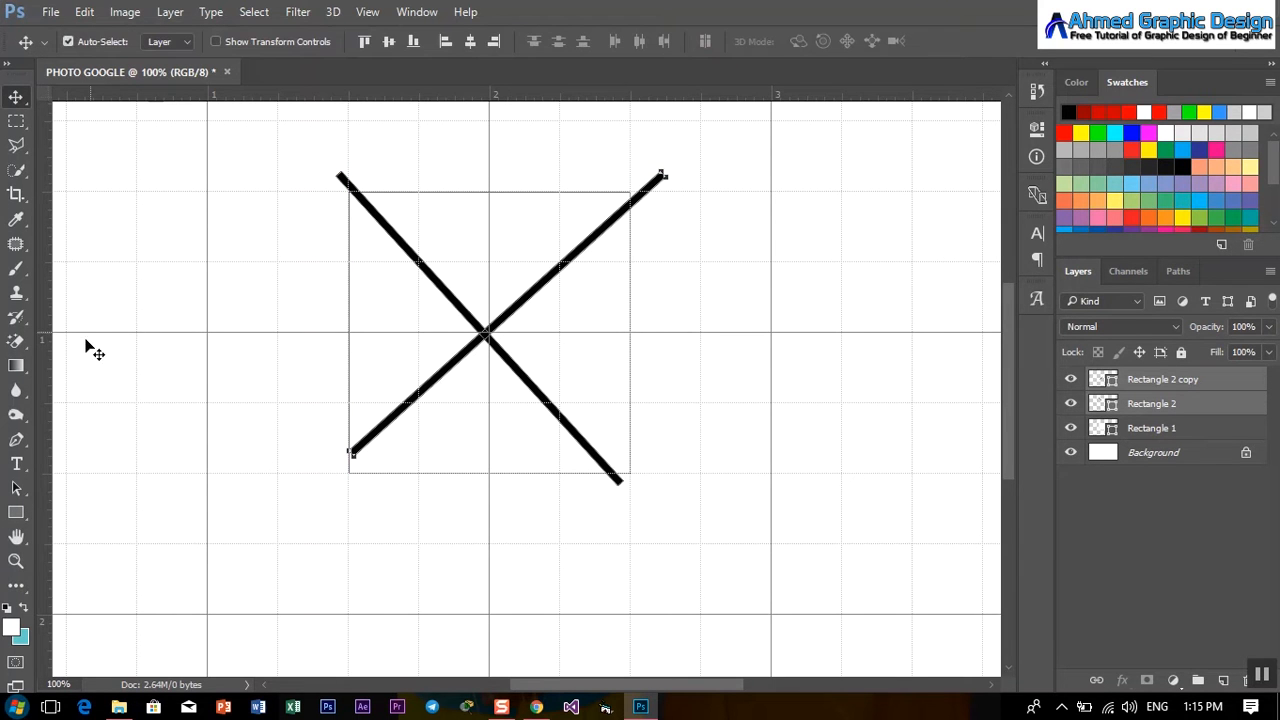
click(16, 440)
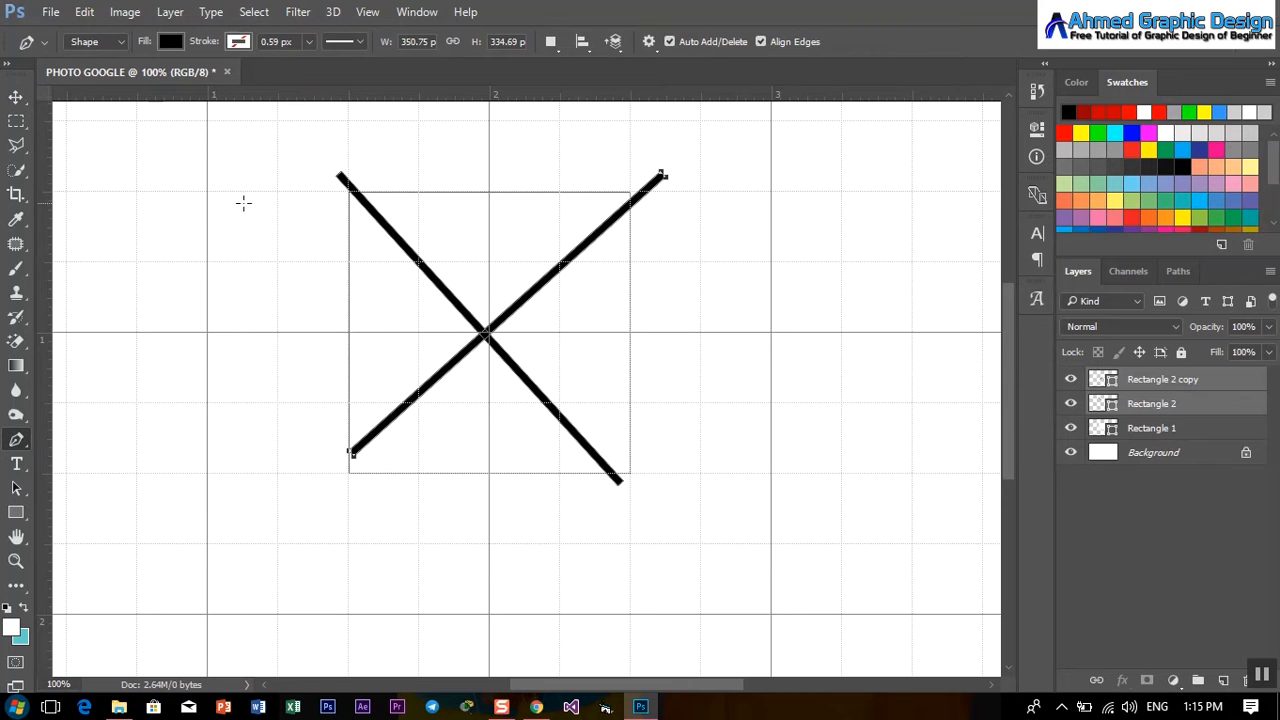
click(260, 263)
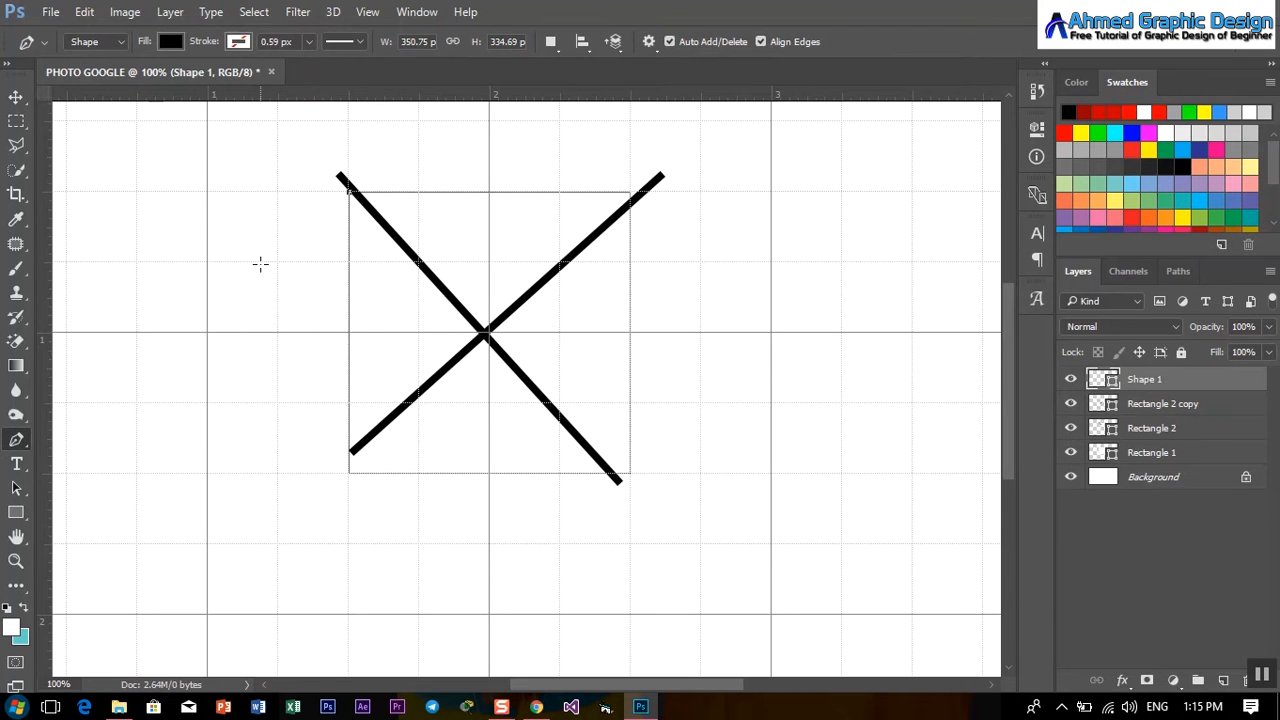
click(208, 332)
click(484, 332)
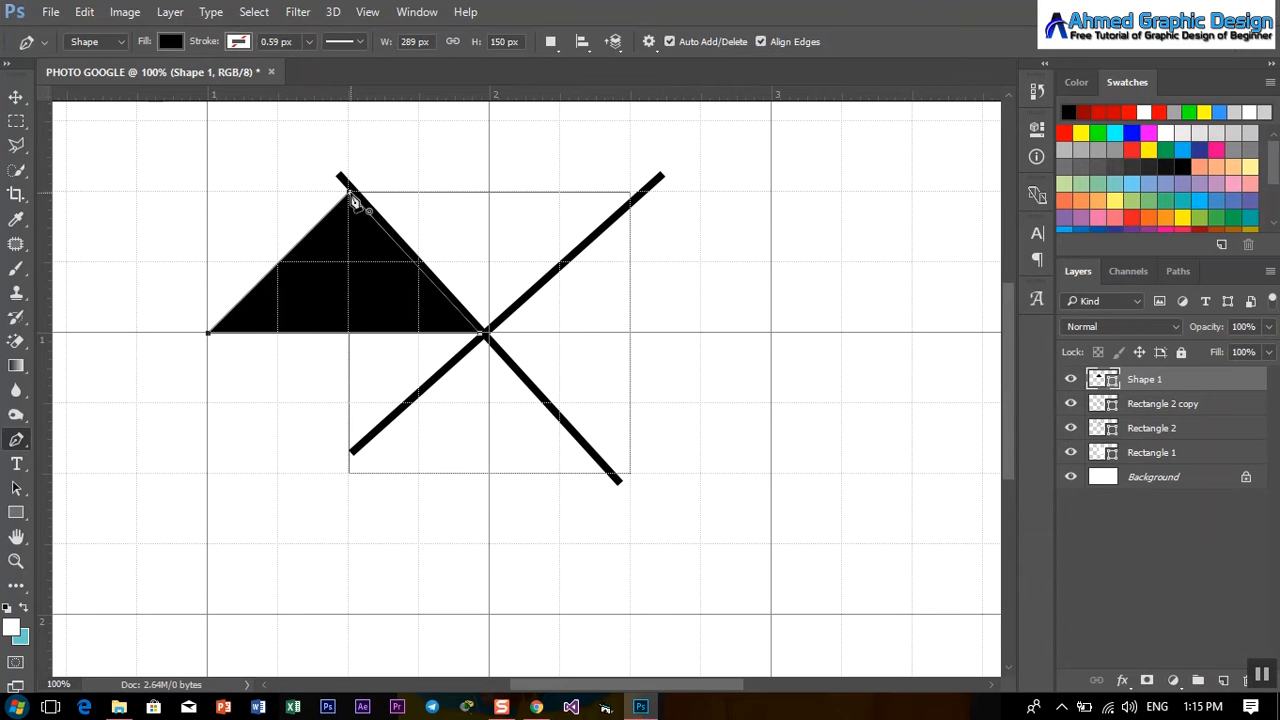
- Change the triangle's fill to bright red
click(171, 41)
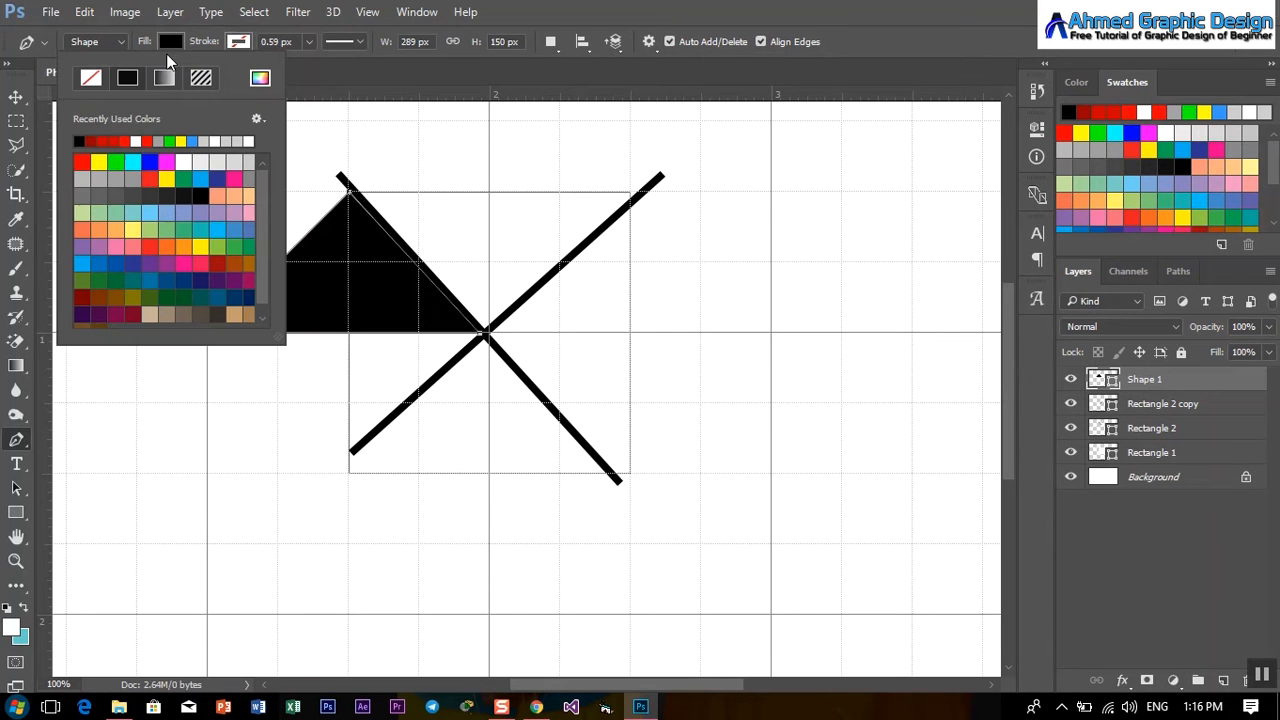
click(125, 140)
click(14, 92)
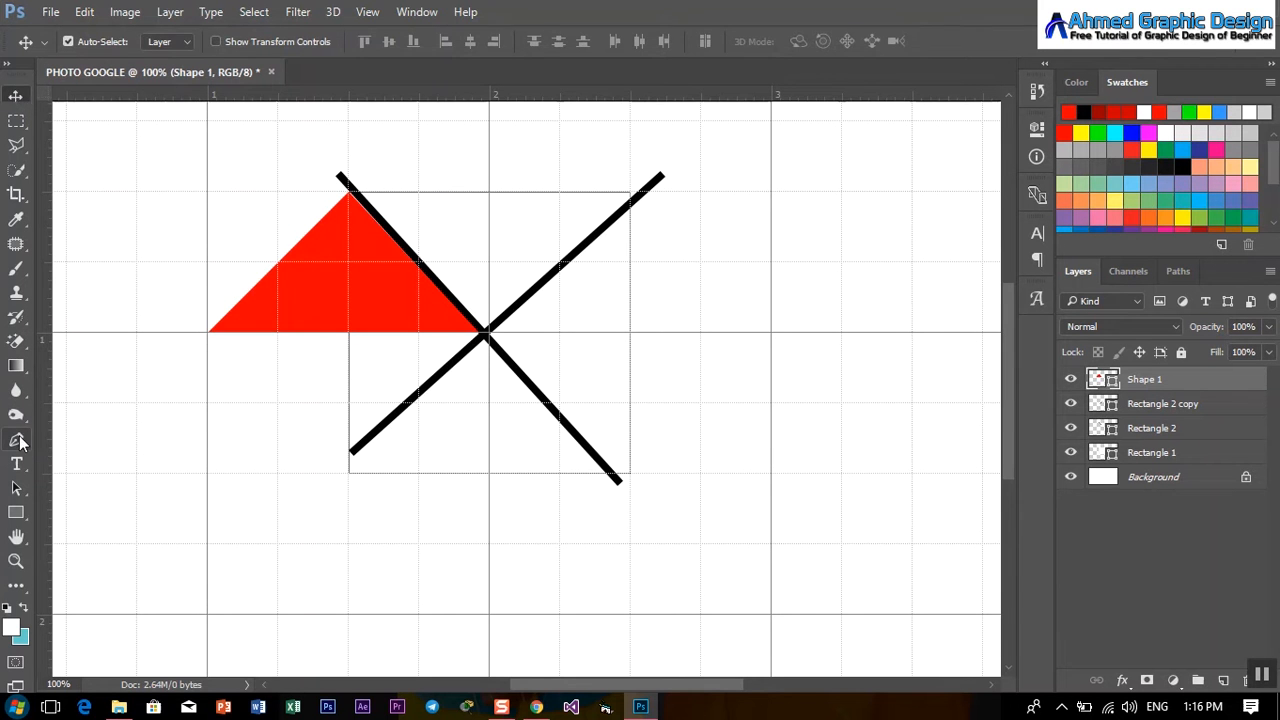
- Draw a closed triangle about 150 × 150 px with the Pen tool, joining the bars' crossing, the square's top midpoint and its upper-left corner
click(16, 439)
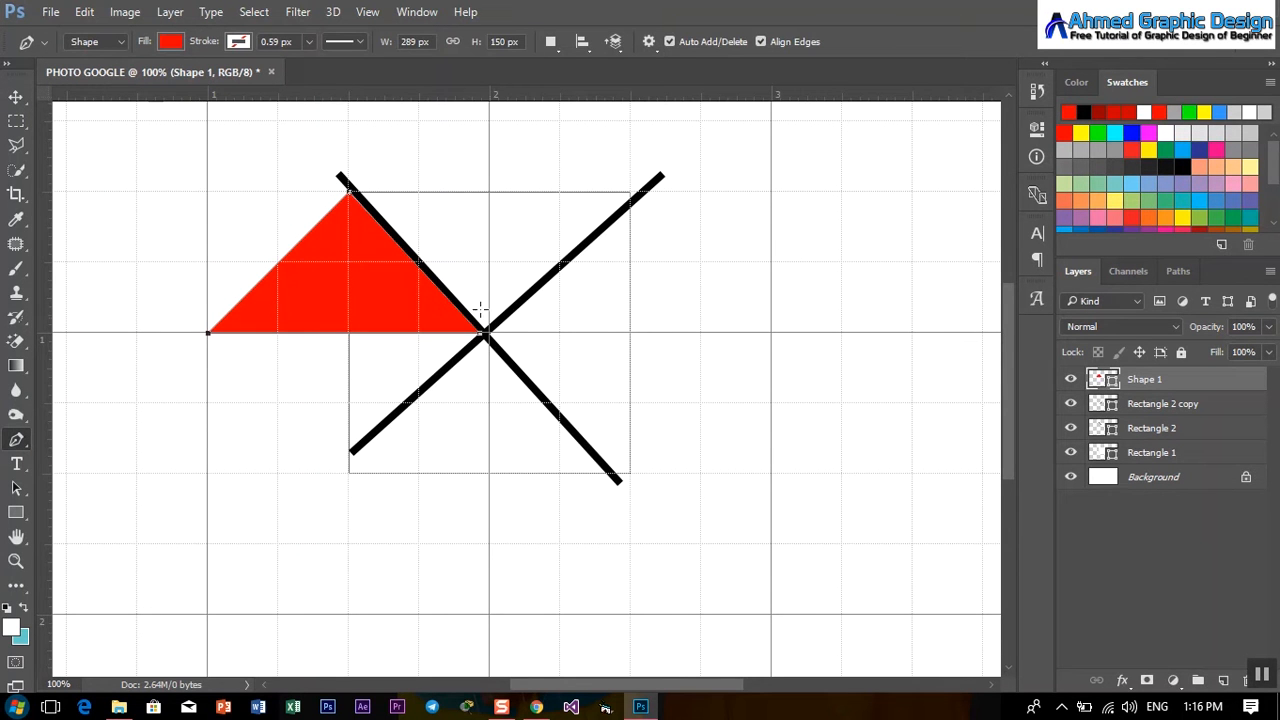
click(484, 249)
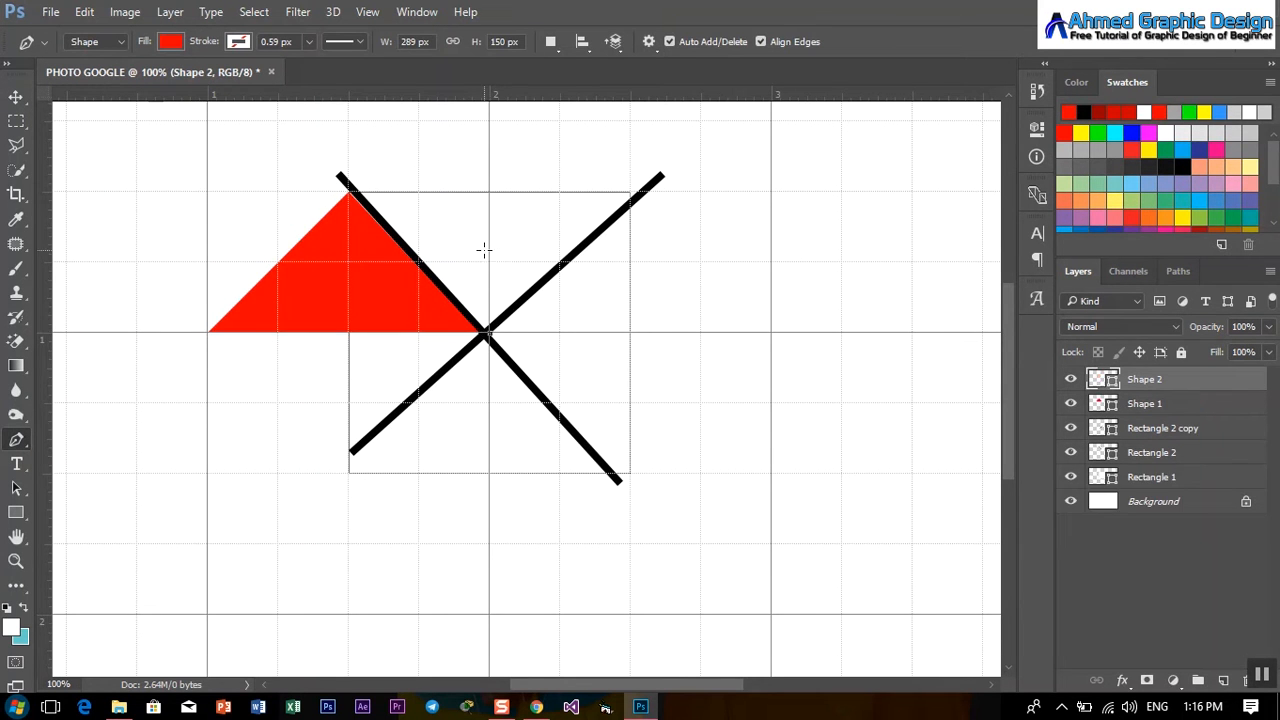
click(490, 190)
click(350, 190)
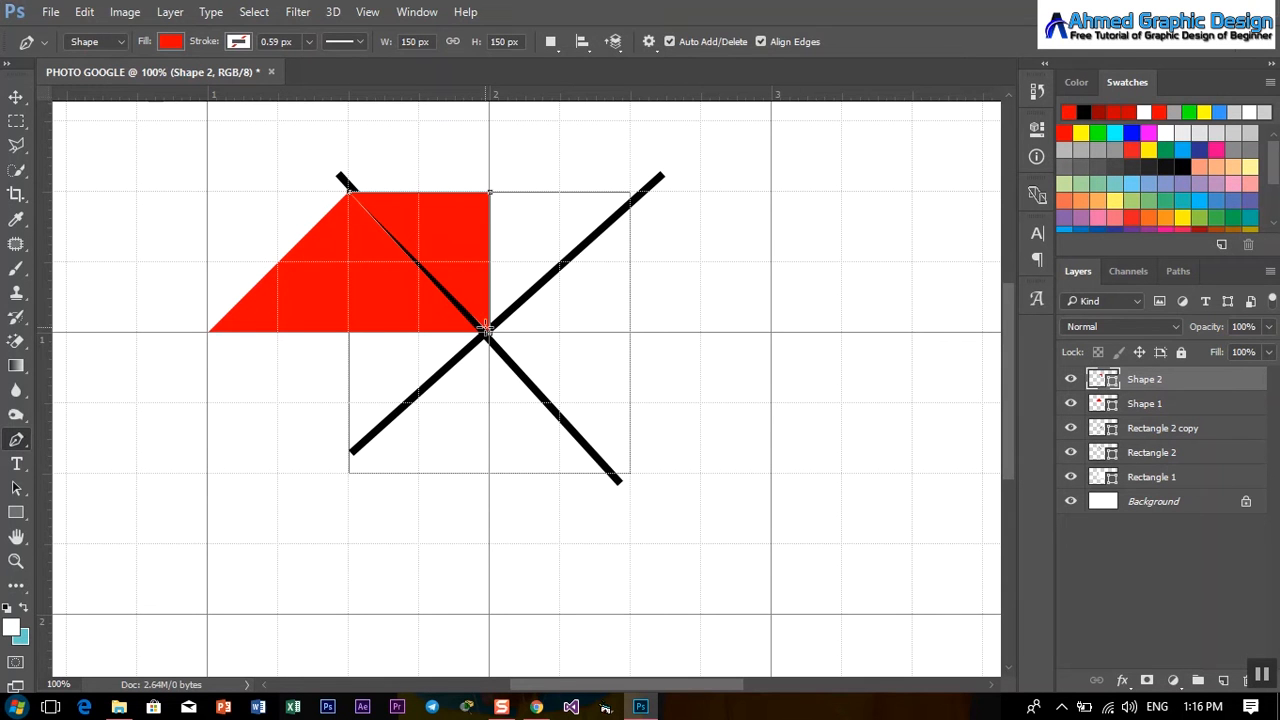
click(490, 335)
- Change the new triangle's fill to cyan
click(171, 42)
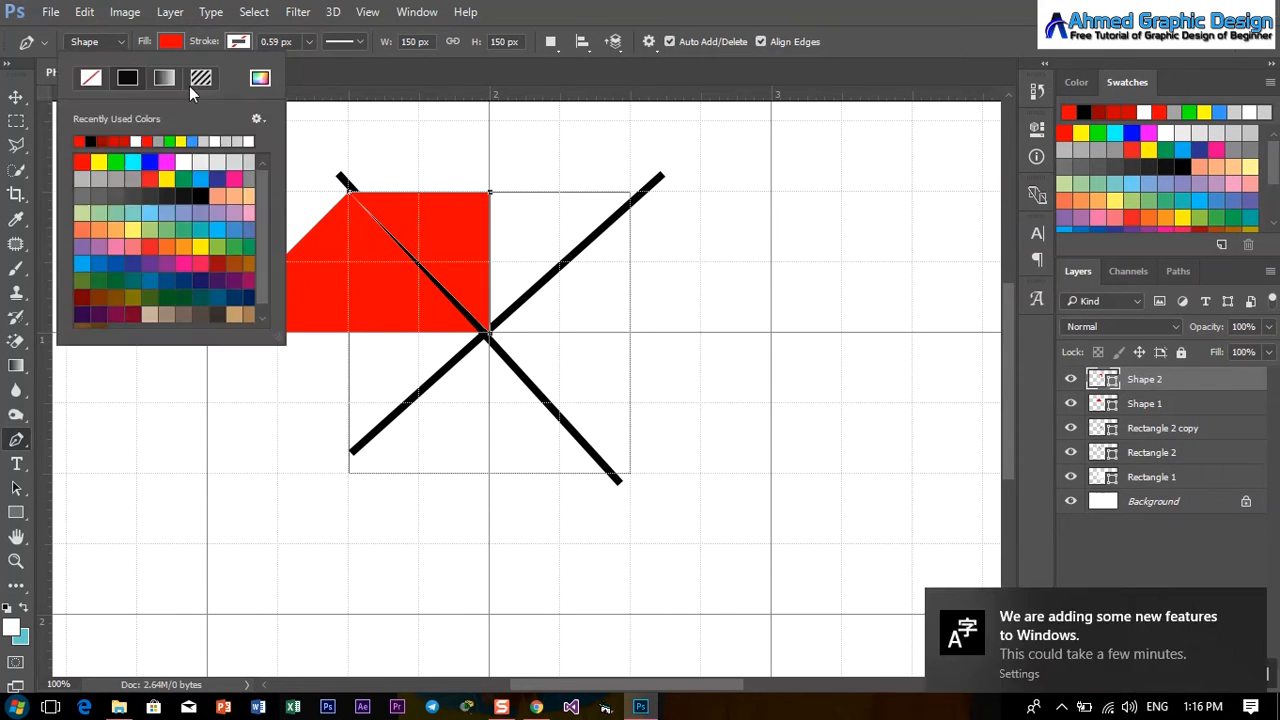
click(133, 161)
key(v)
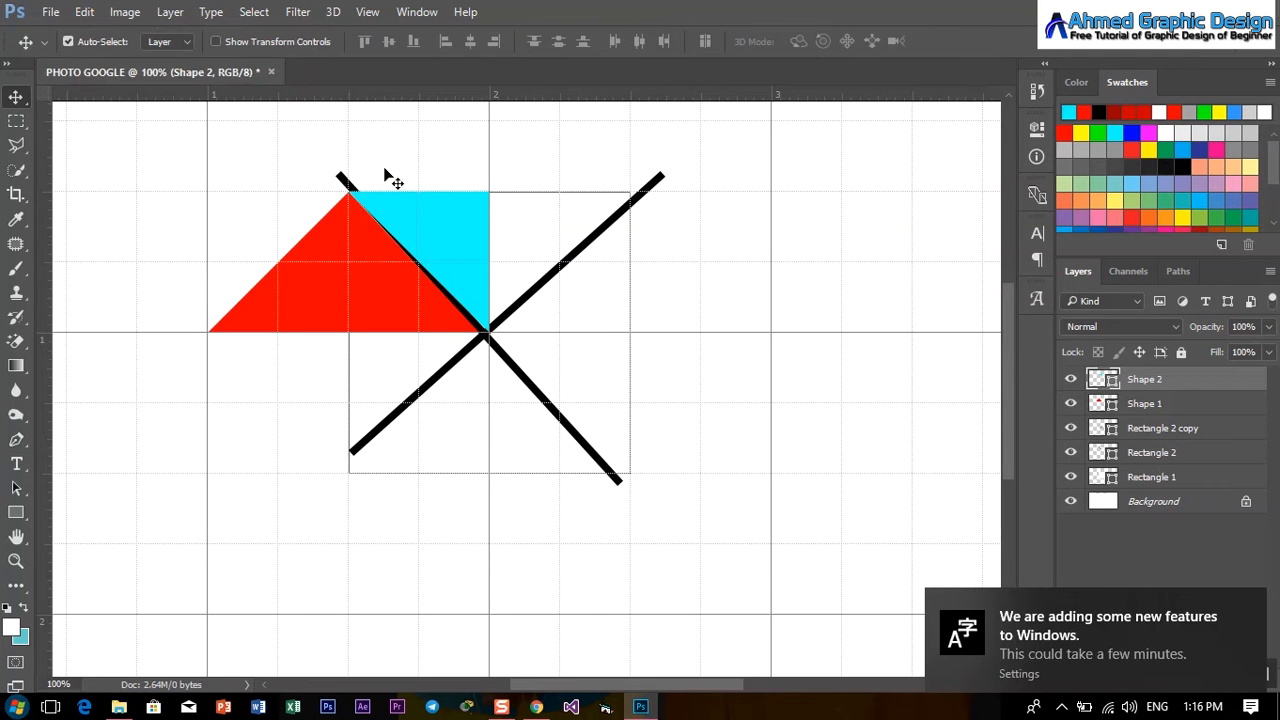
- Draw a closed triangle about 150 × 300 px with the Pen tool, joining the square's upper-right corner, the bars' crossing and the canvas's top edge
key(ctrl+minus)
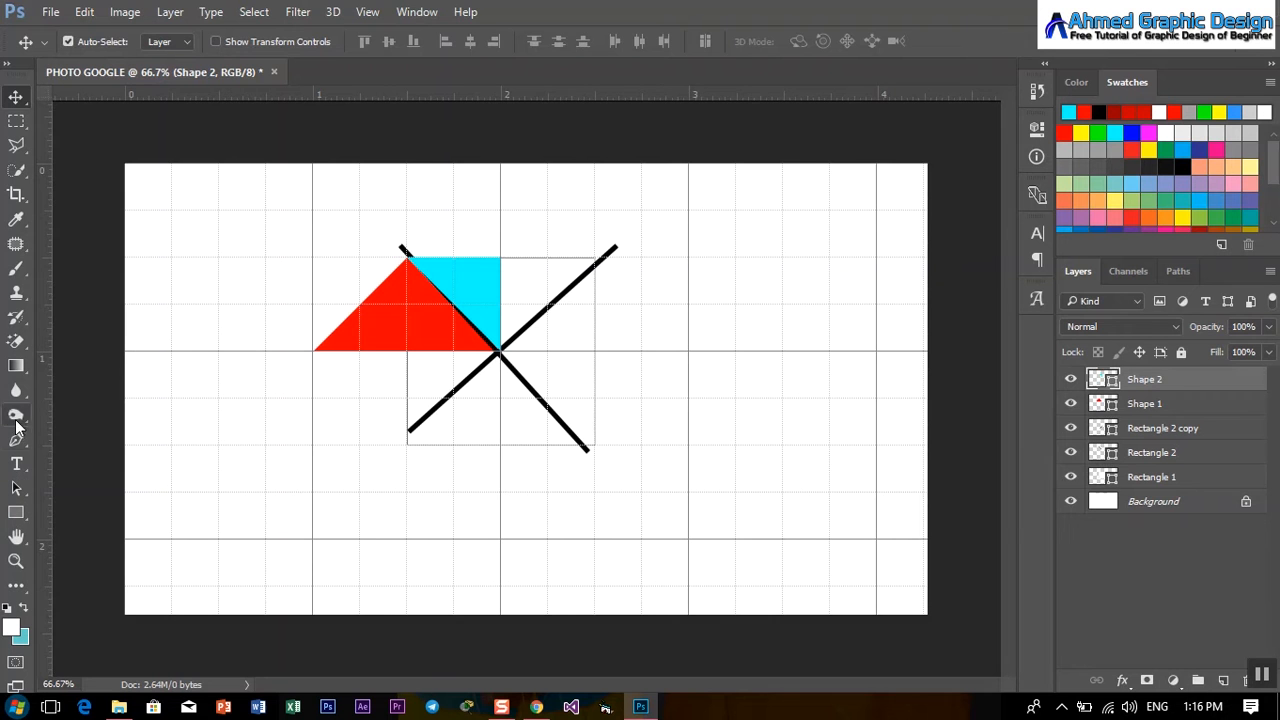
click(16, 440)
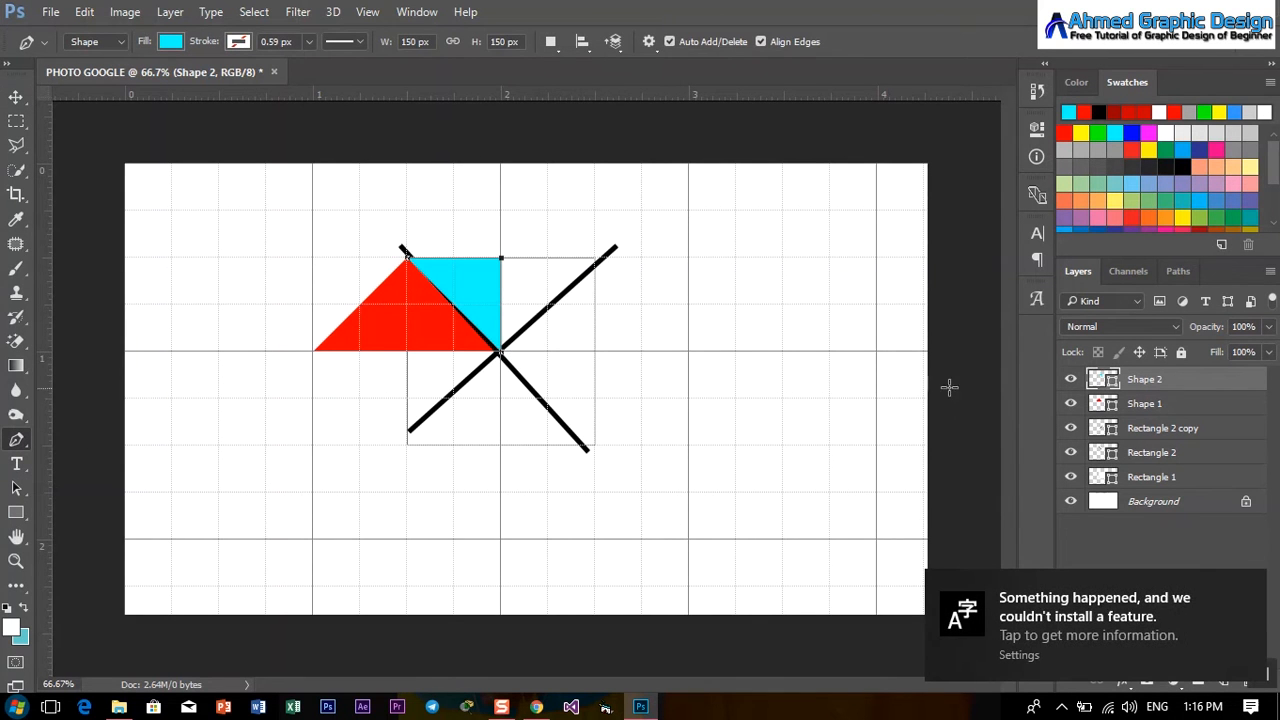
click(597, 261)
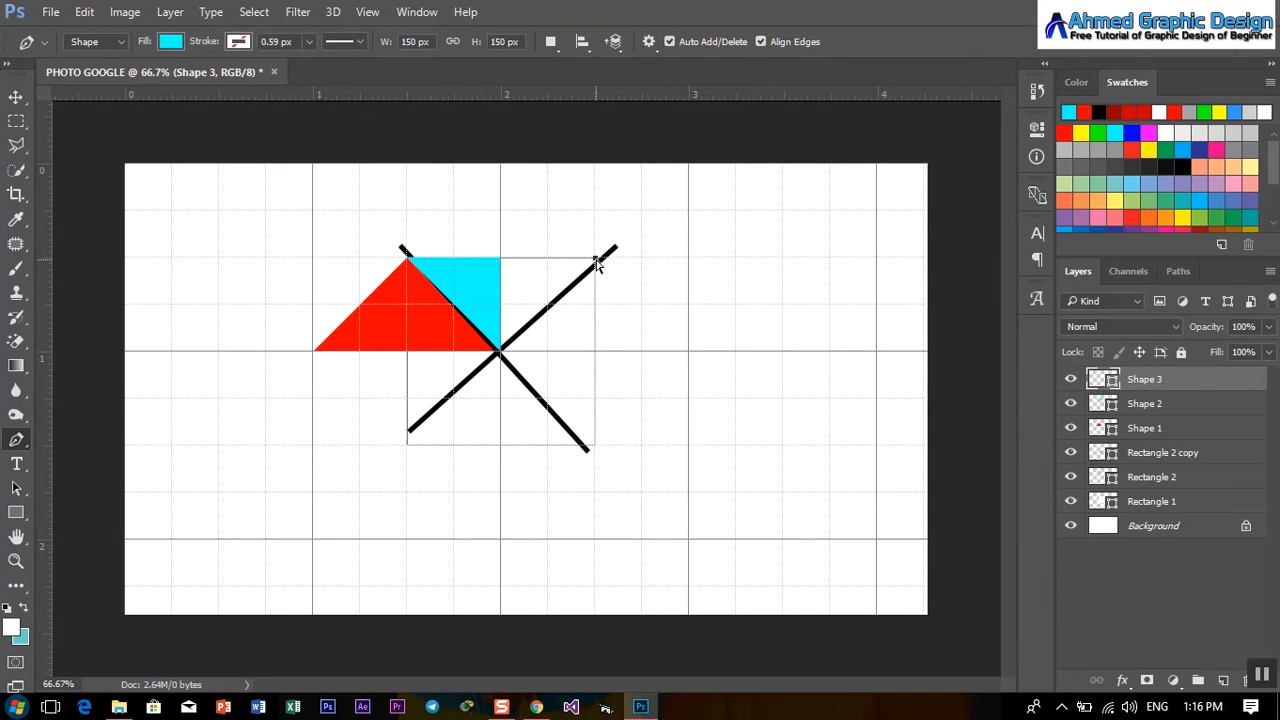
key(ctrl+minus)
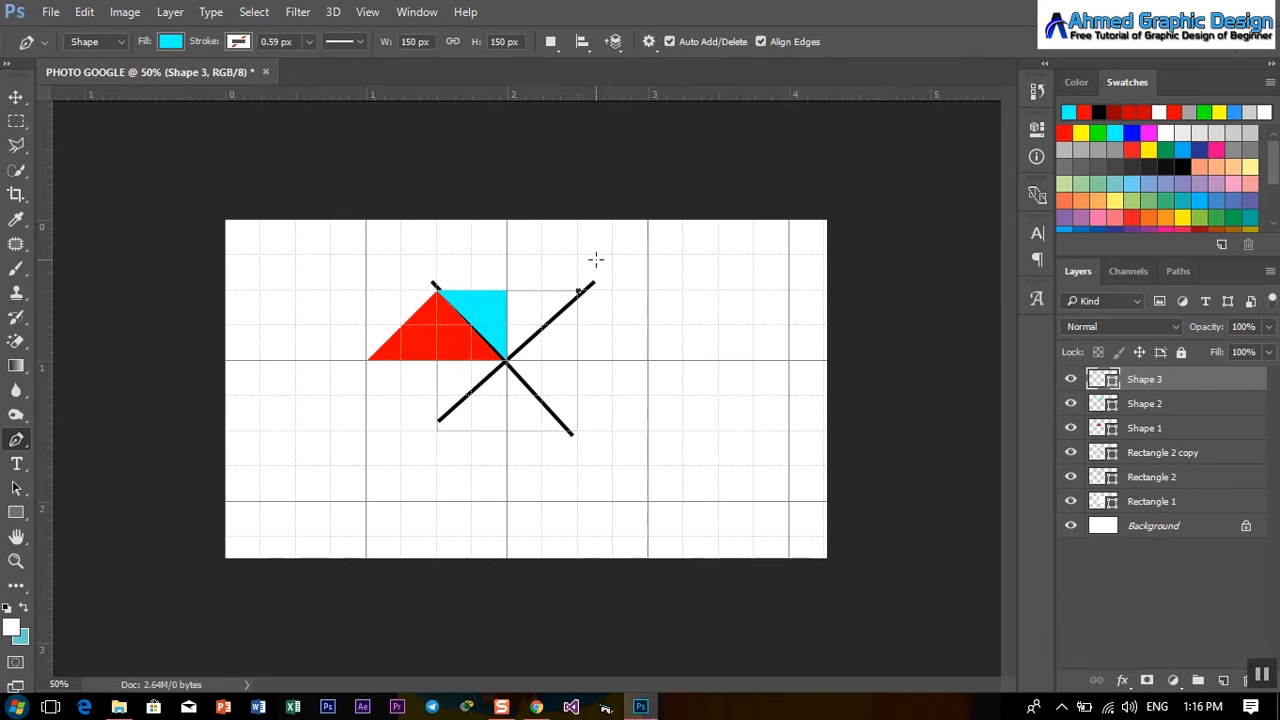
click(508, 218)
click(508, 219)
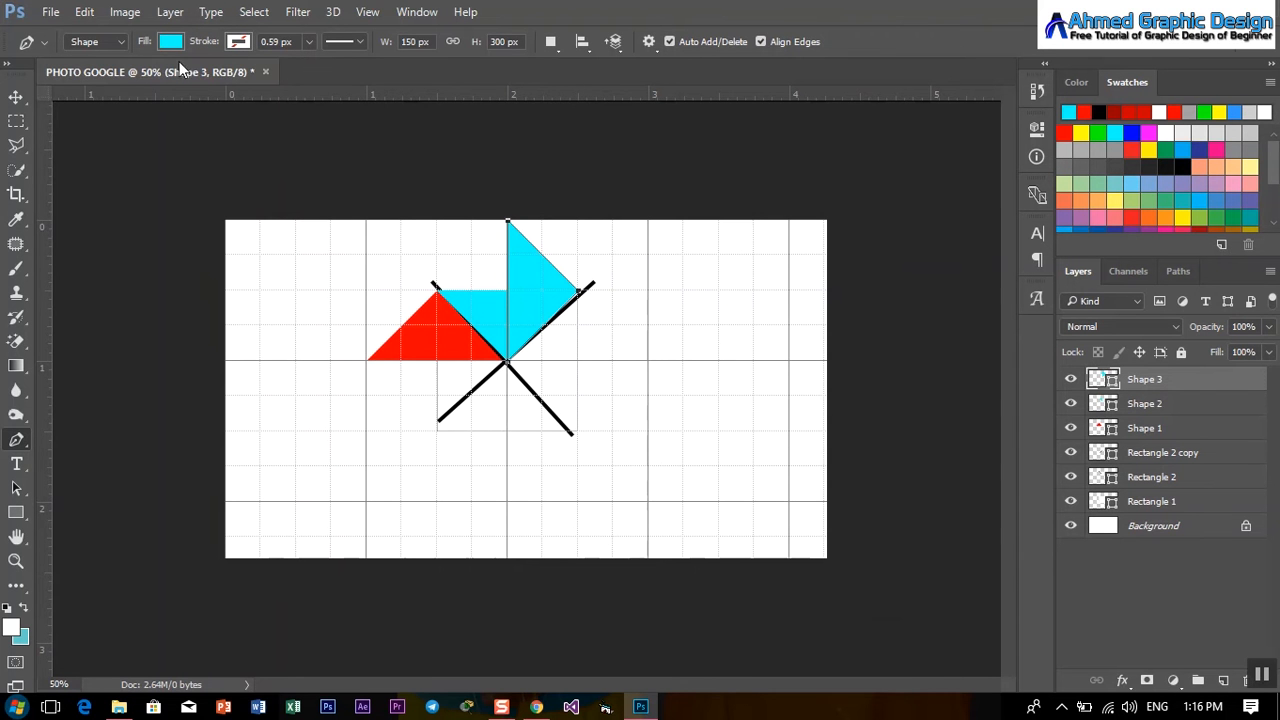
- Change the tall triangle's fill to yellow
click(169, 42)
click(192, 141)
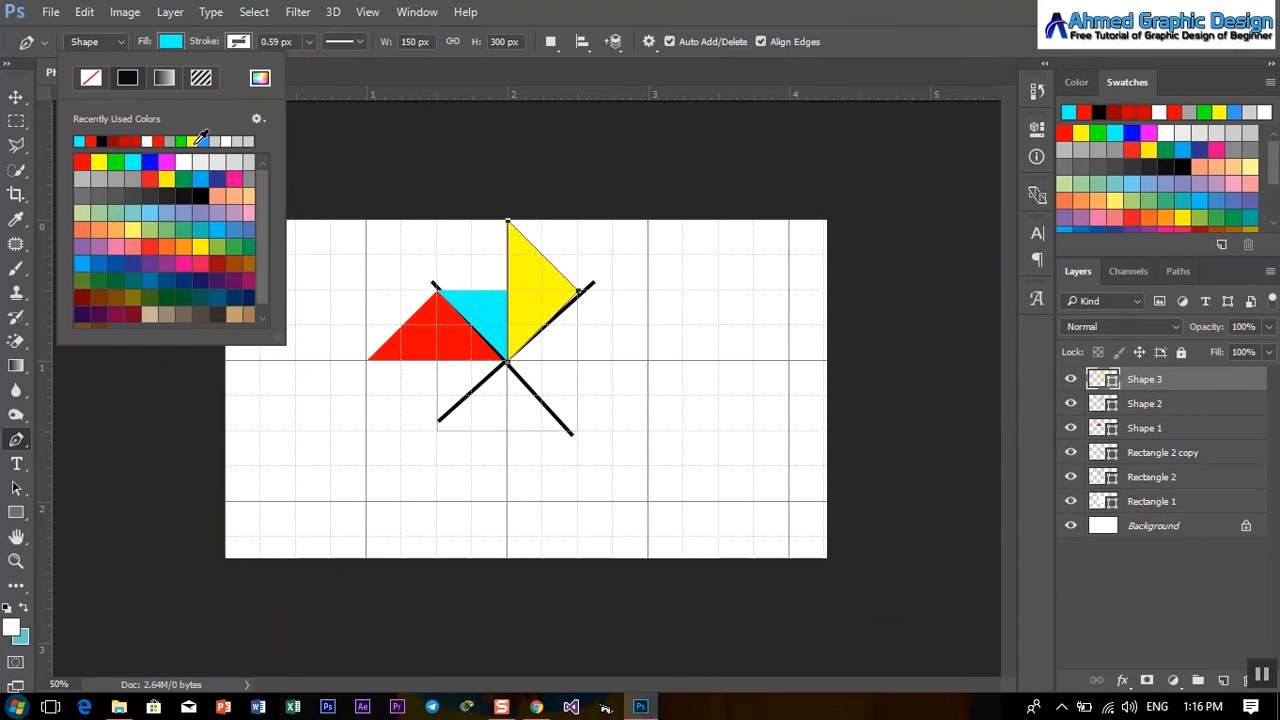
key(v)
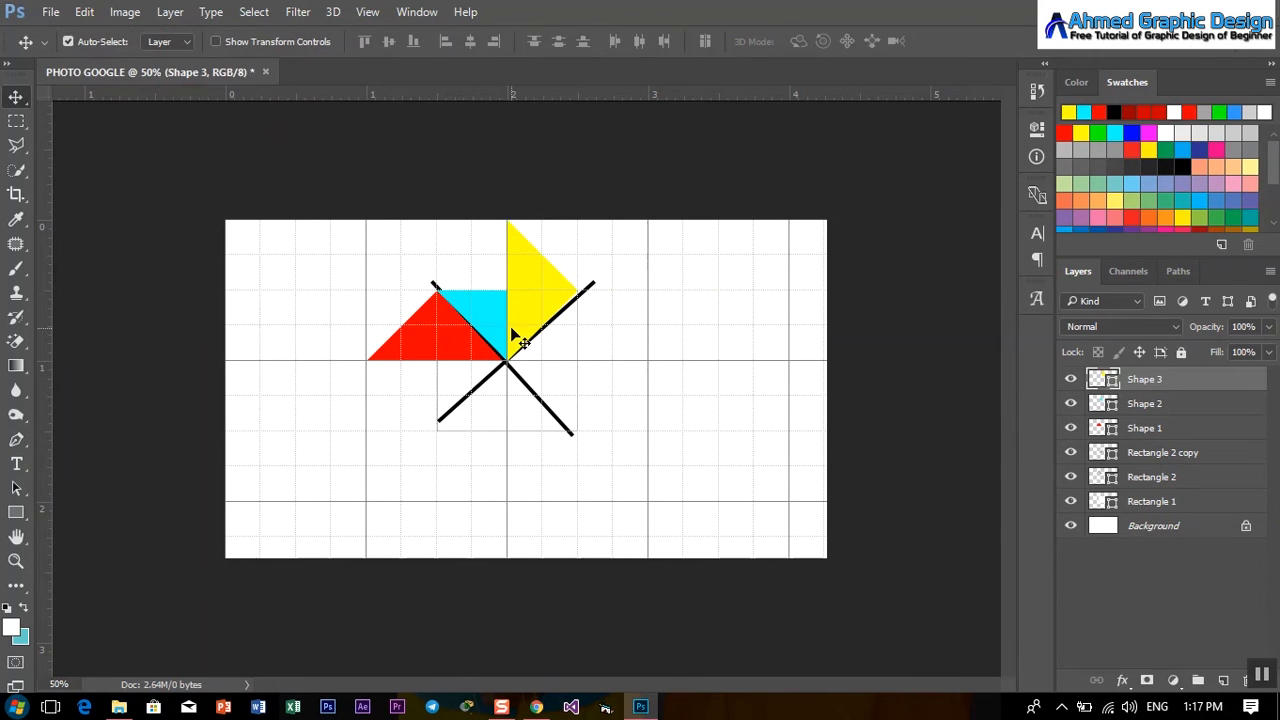
- Draw a closed triangle about 150 × 150 px below the yellow one, joining the square's right midpoint, its upper-right corner and the bars' crossing
click(18, 442)
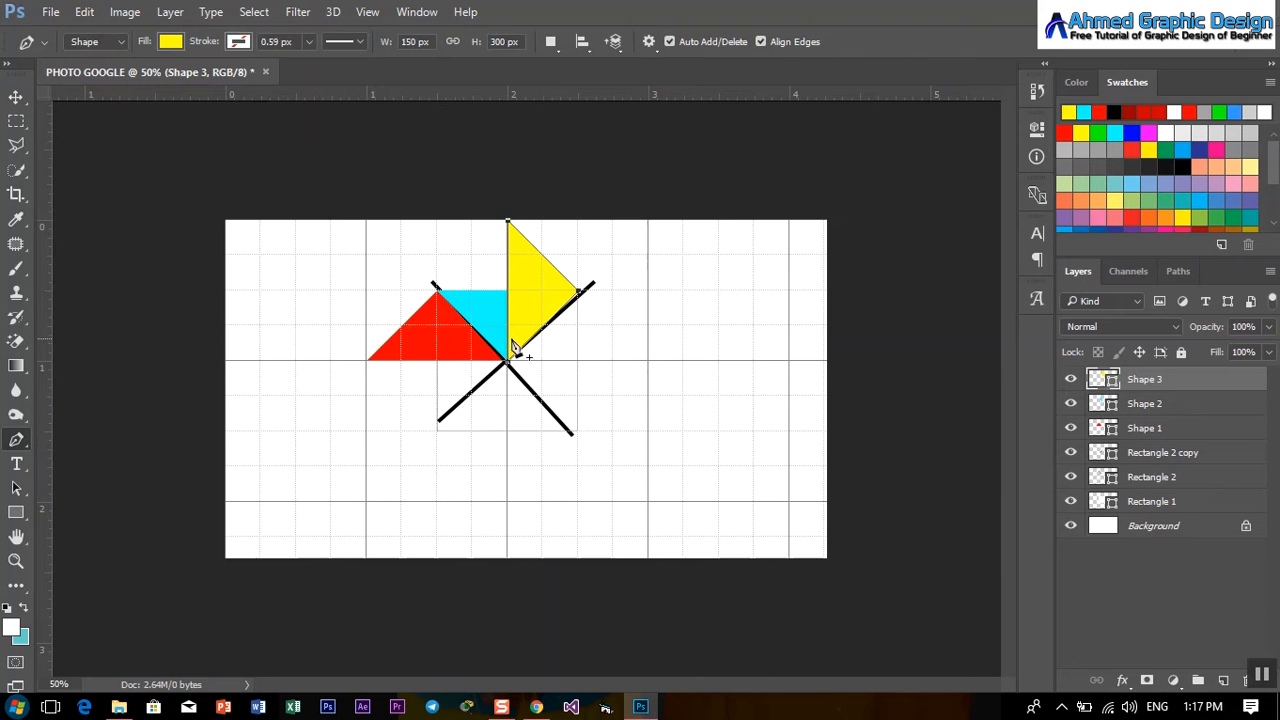
click(578, 359)
click(578, 292)
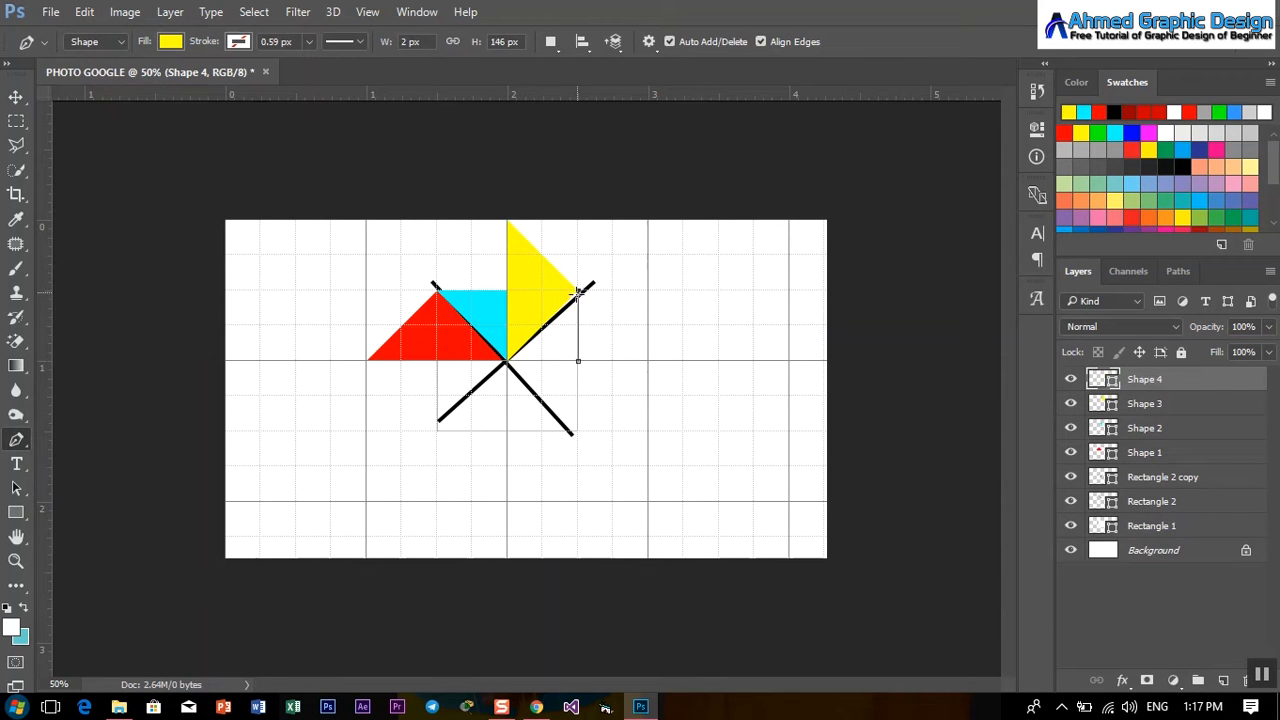
click(507, 360)
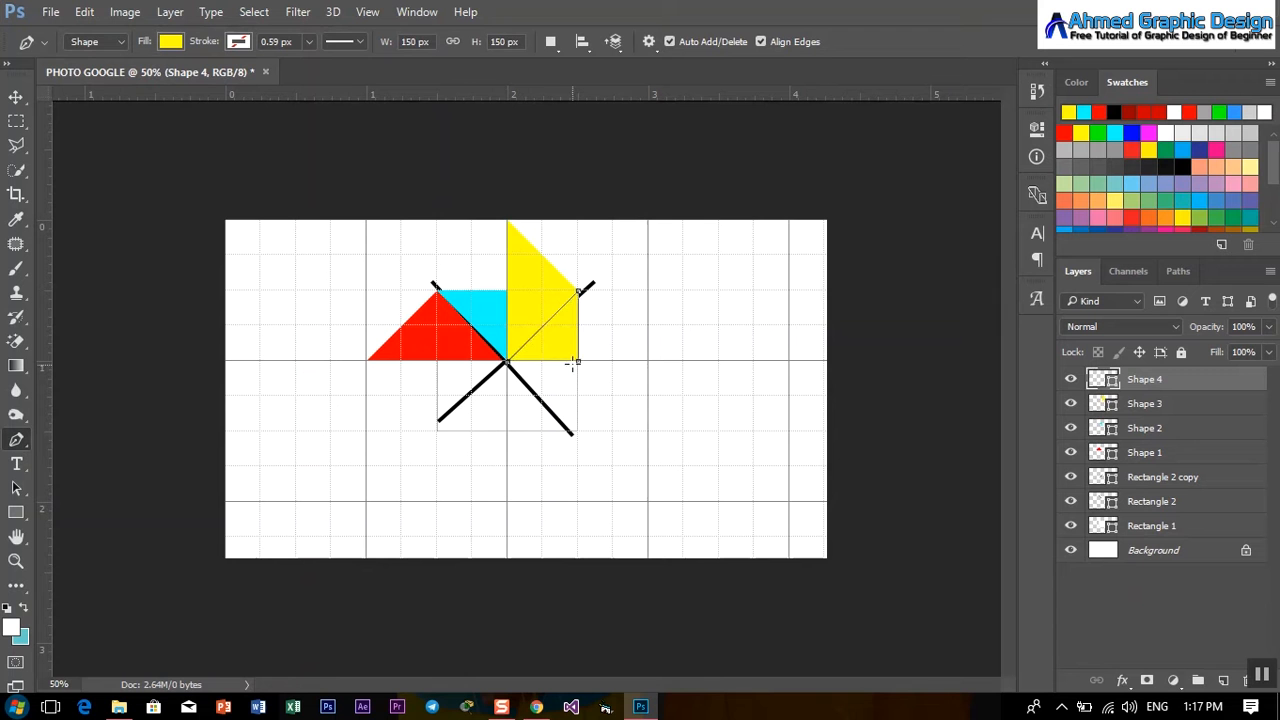
click(577, 361)
- Change the fill of the triangle below the yellow one to medium blue
click(172, 42)
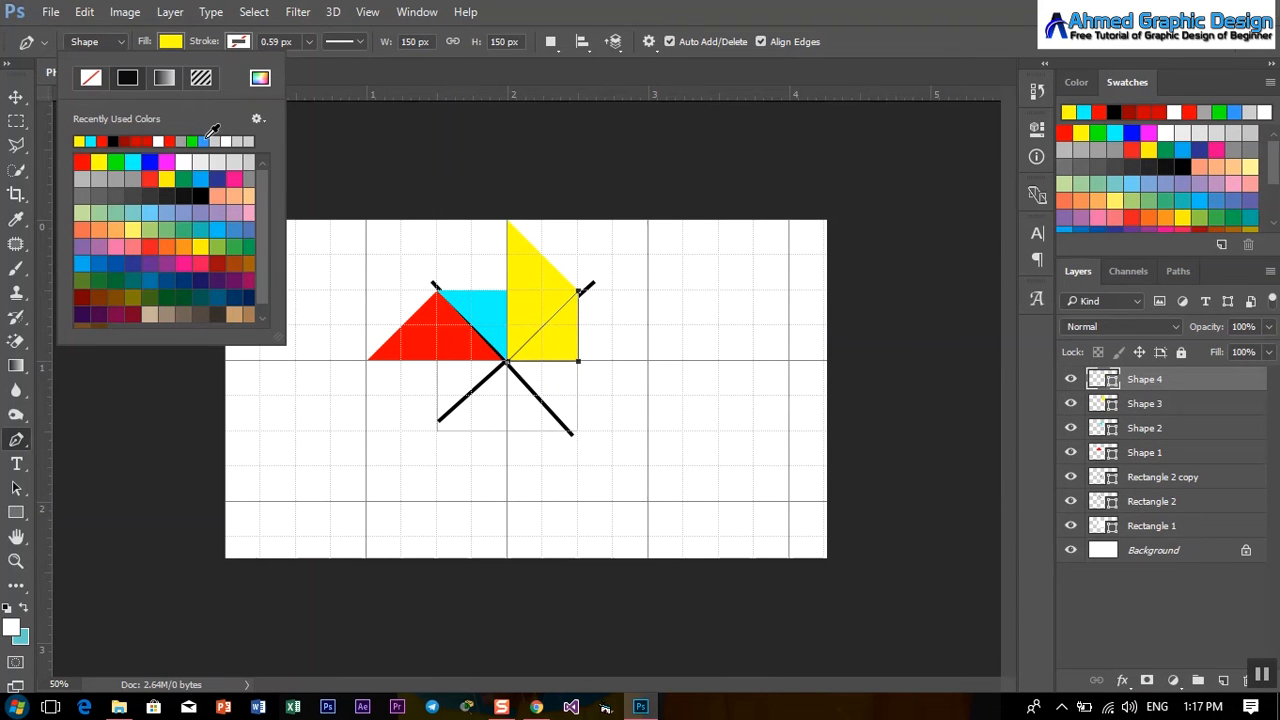
click(205, 140)
click(17, 96)
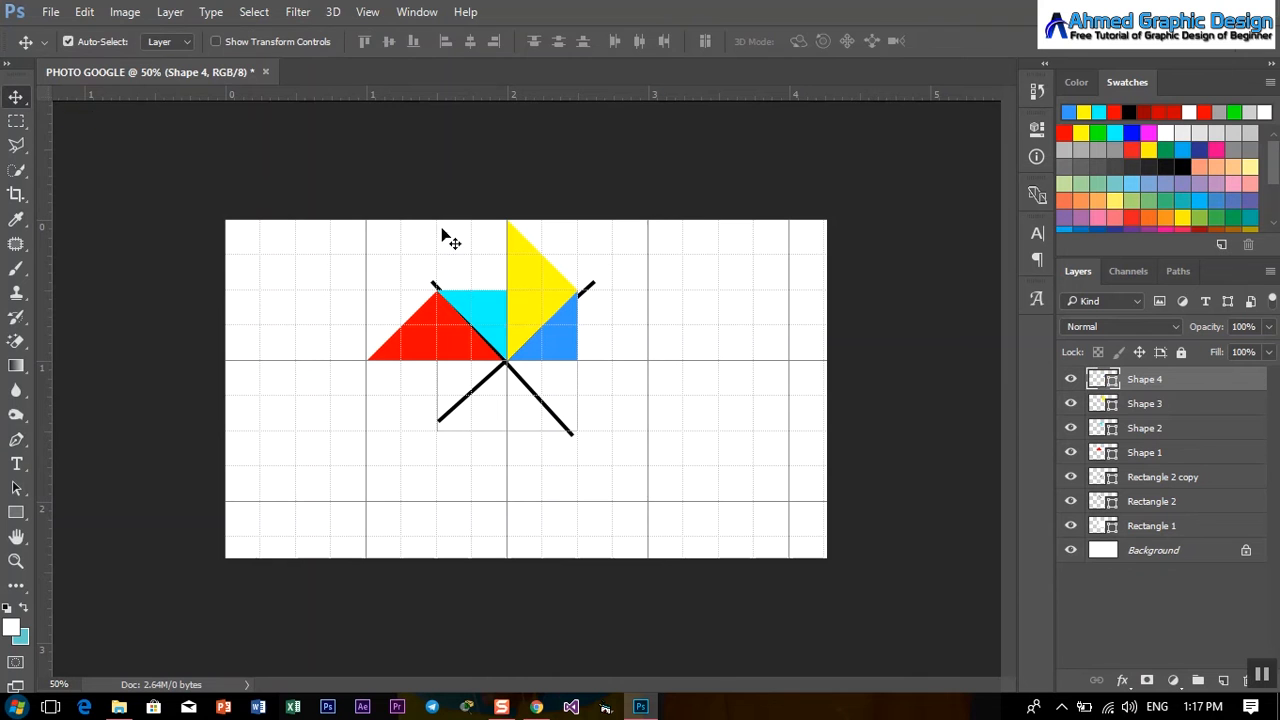
ctrl+click(1176, 410)
ctrl+click(1177, 430)
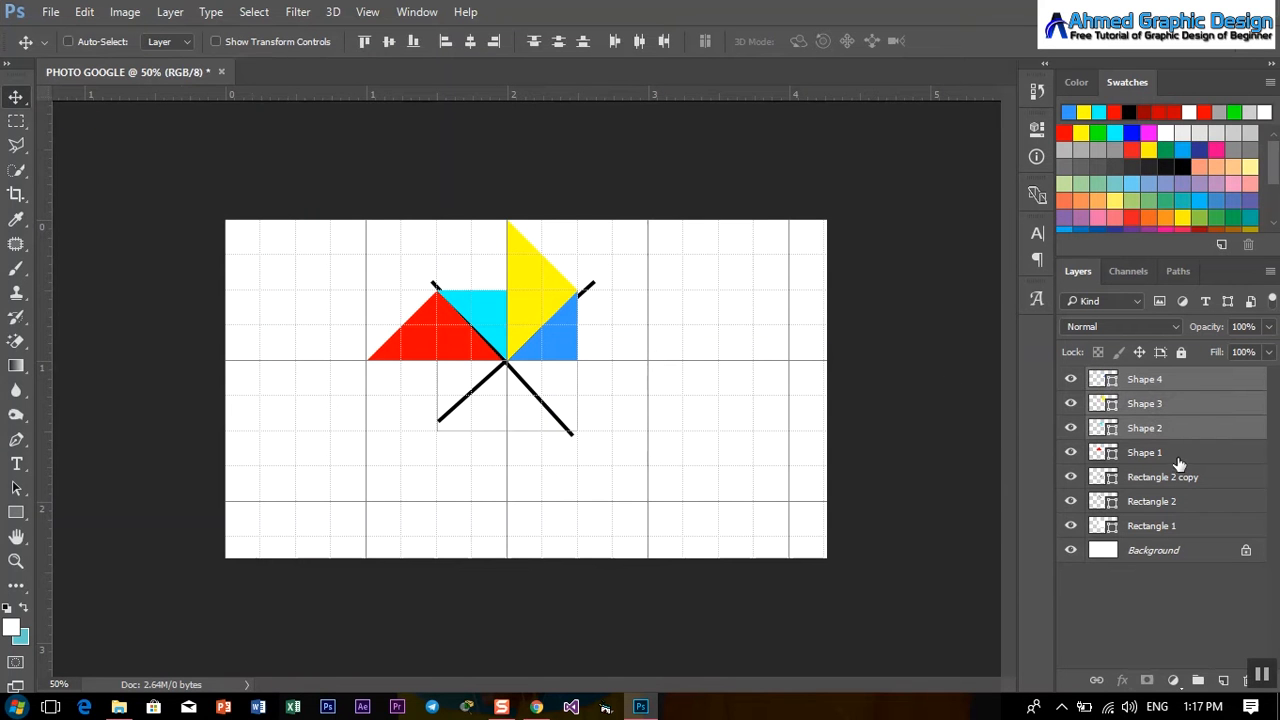
ctrl+click(1178, 458)
ctrl+click(1180, 478)
ctrl+click(1178, 502)
ctrl+click(1175, 524)
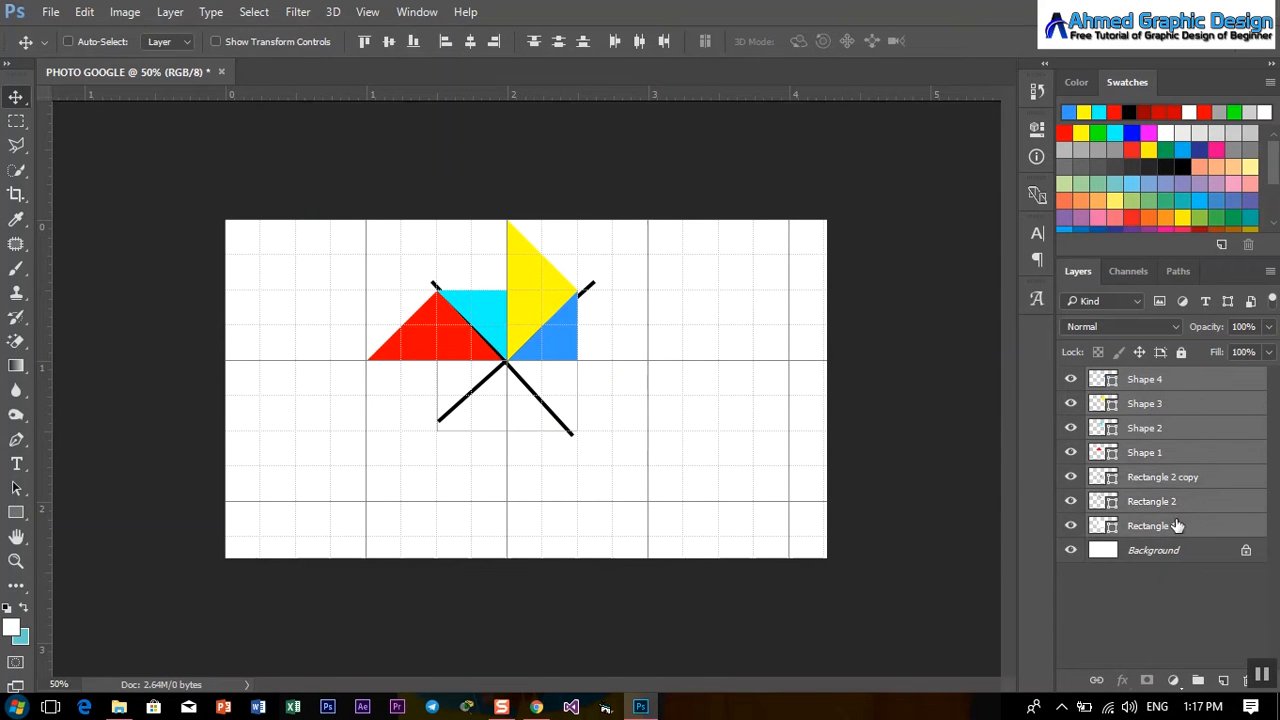
ctrl+click(1140, 474)
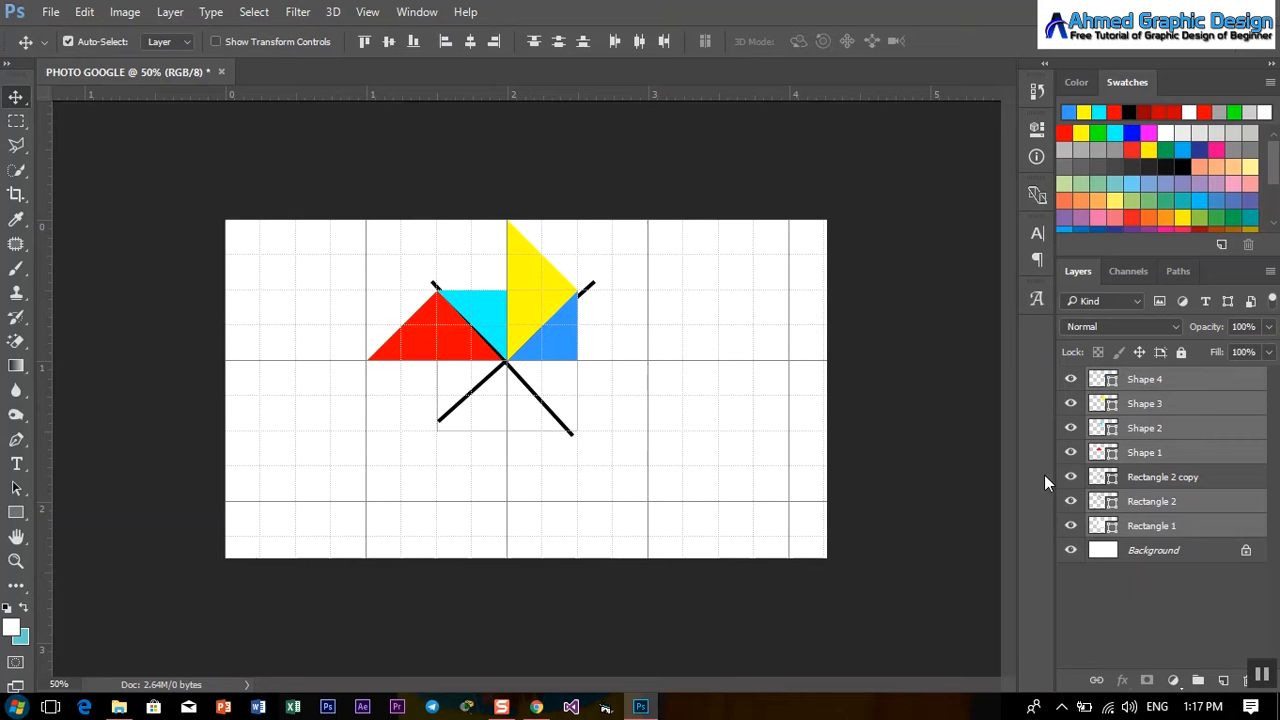
- Hide and delete the three construction layers Rectangle 1, Rectangle 2 and Rectangle 2 copy
click(1071, 479)
click(1071, 501)
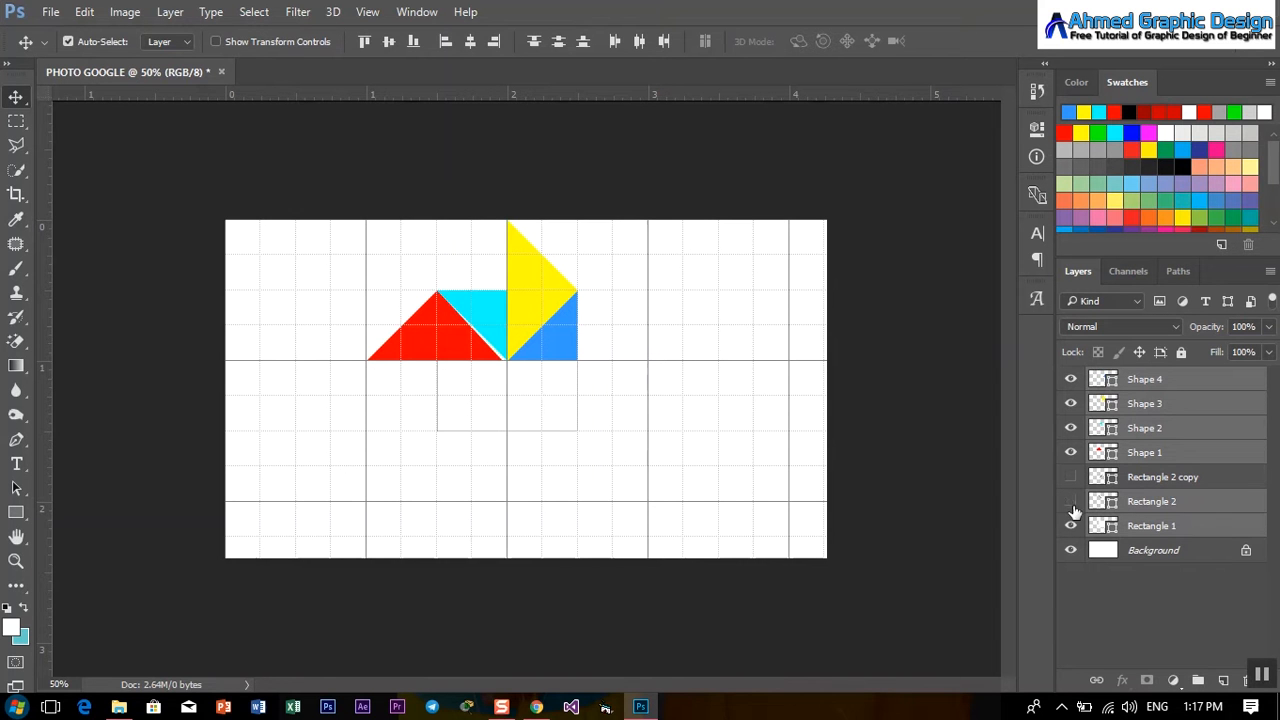
click(1071, 526)
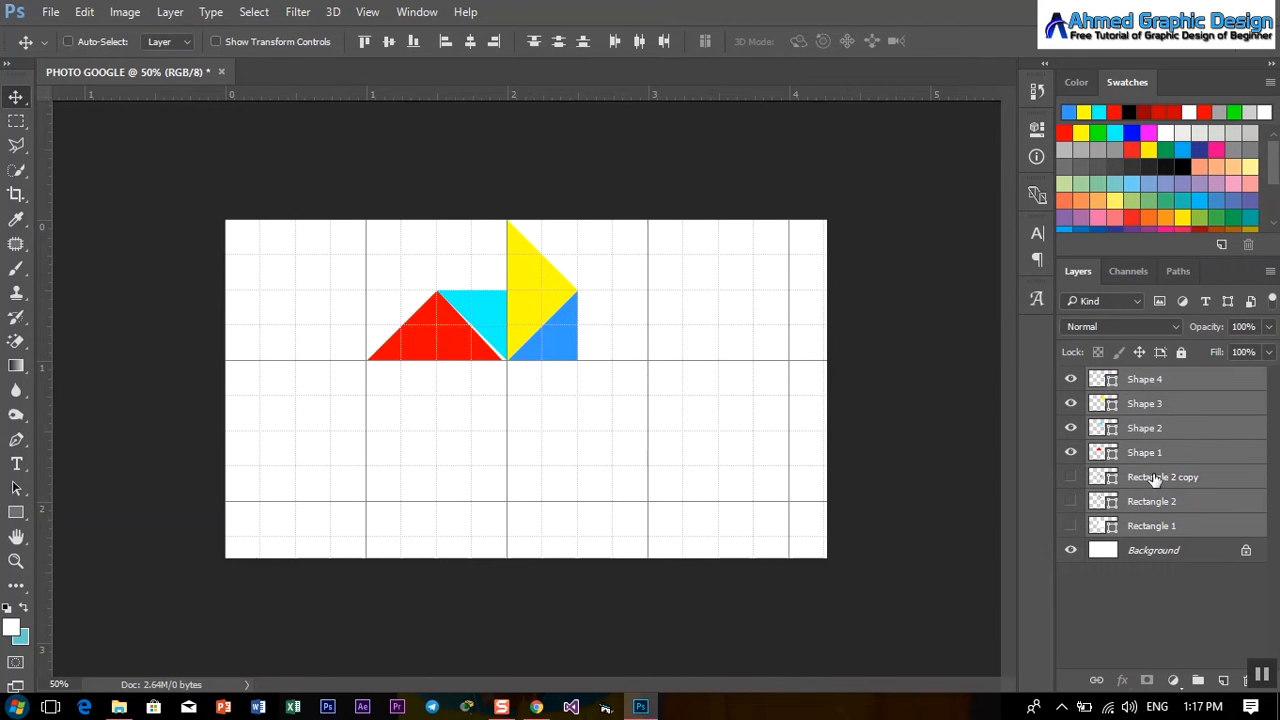
click(1165, 501)
shift+click(1172, 528)
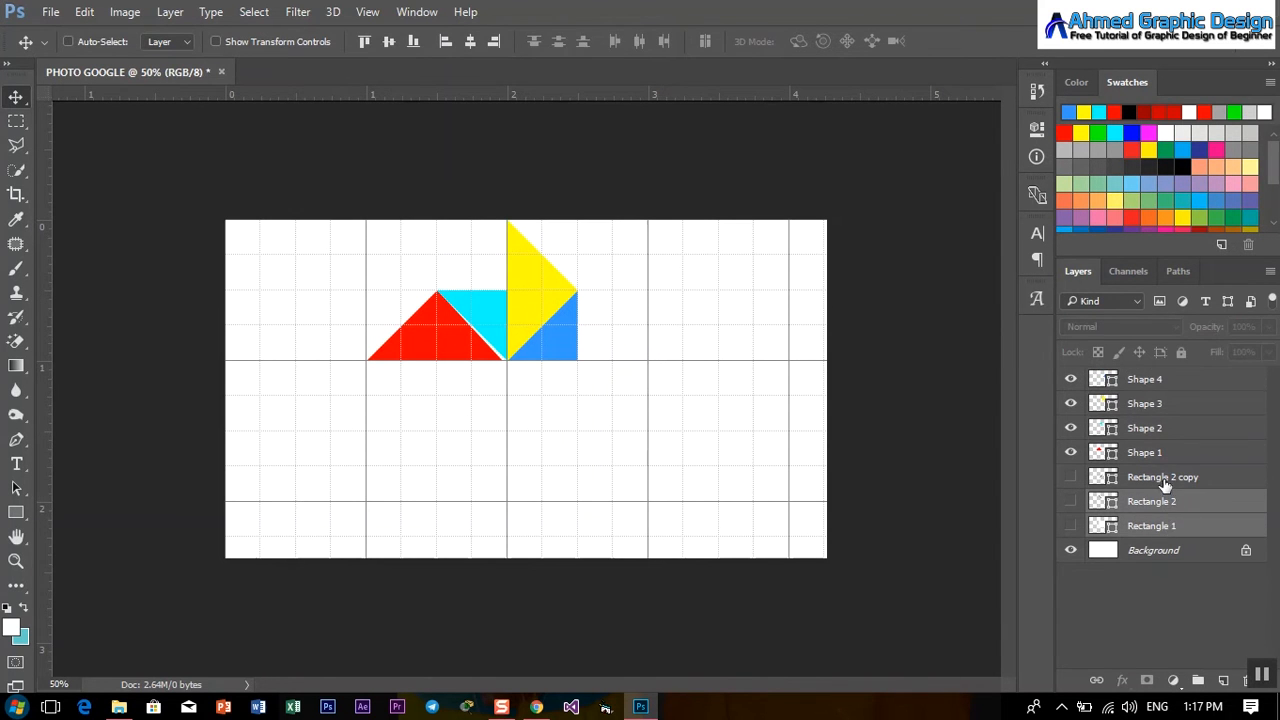
shift+click(1165, 484)
right_click(1163, 482)
click(849, 220)
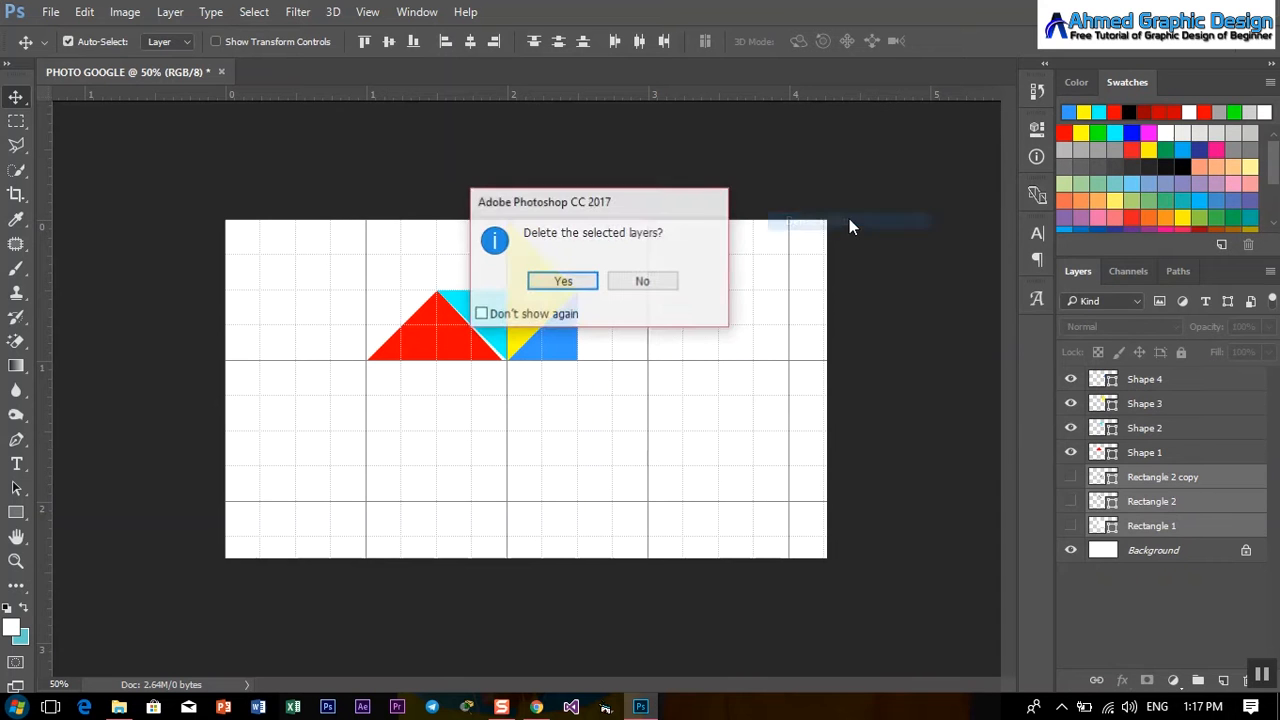
click(595, 282)
- Turn off the display of the grid
click(367, 12)
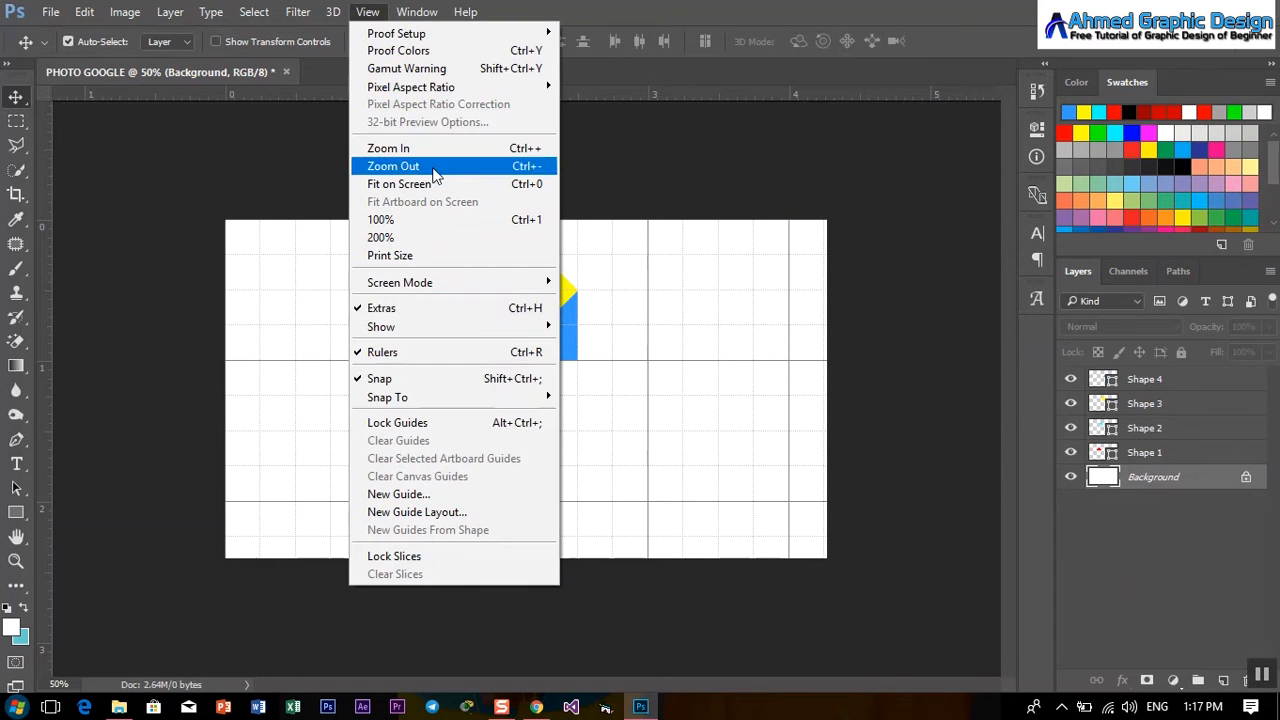
mouse_move(468, 326)
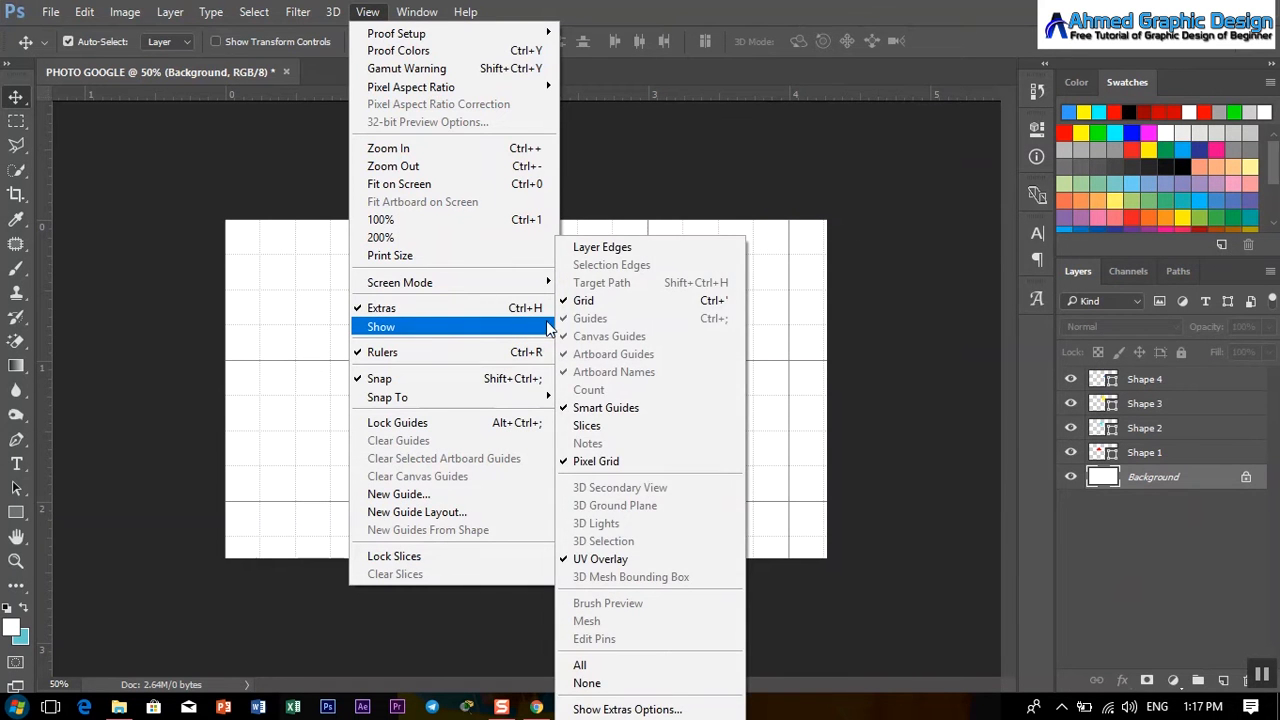
click(640, 300)
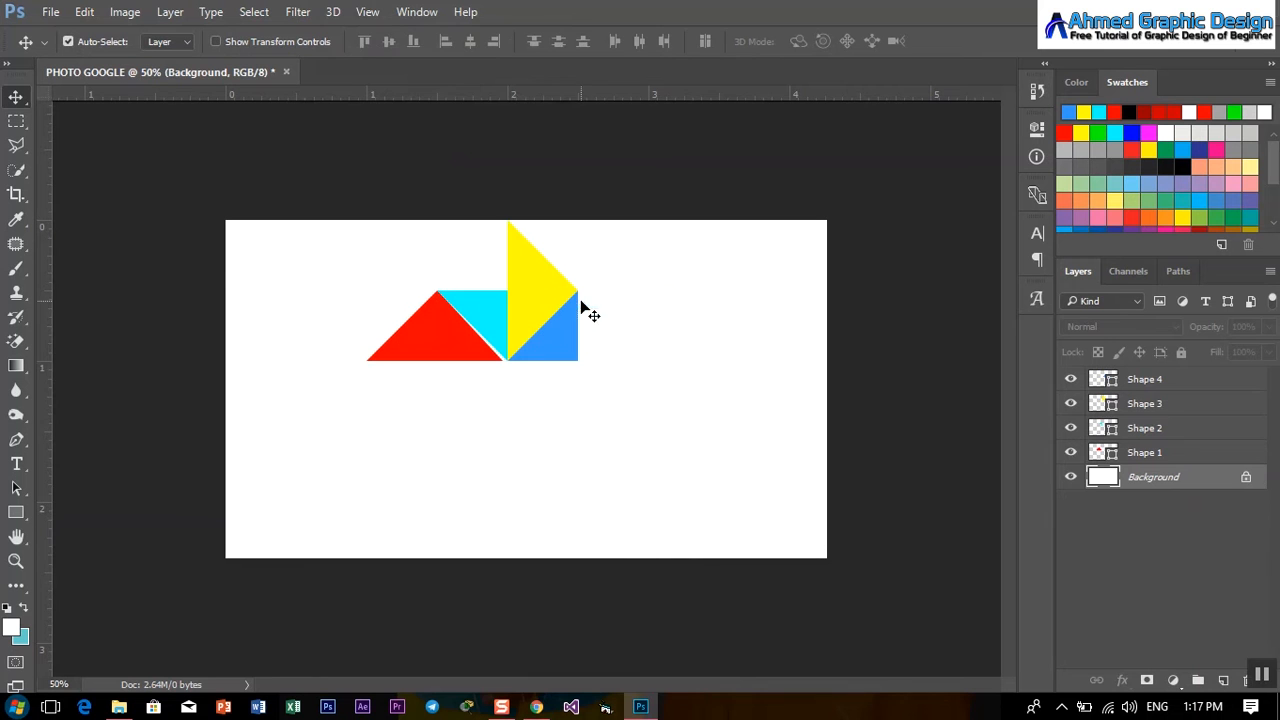
click(1160, 455)
click(1164, 432)
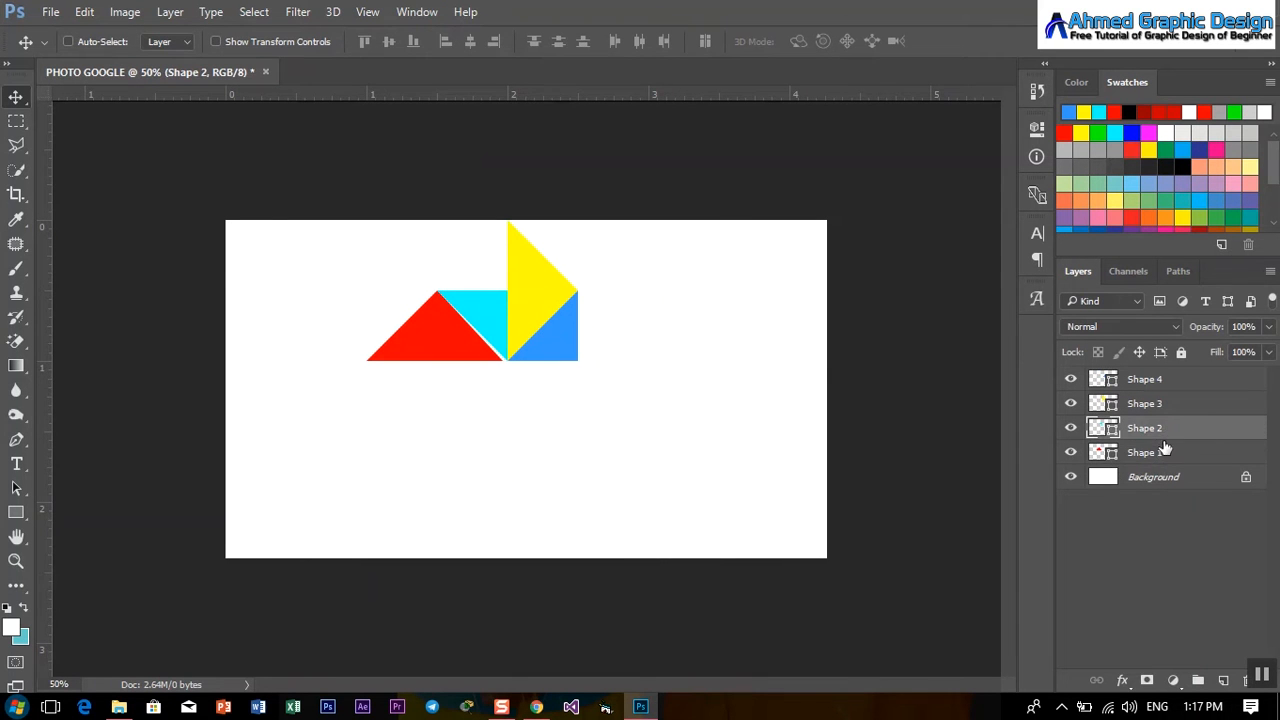
drag(1165, 450, 1163, 452)
click(661, 284)
- Duplicate the four coloured triangle layers, Shape 1 to Shape 4, together
click(1175, 381)
shift+click(1187, 402)
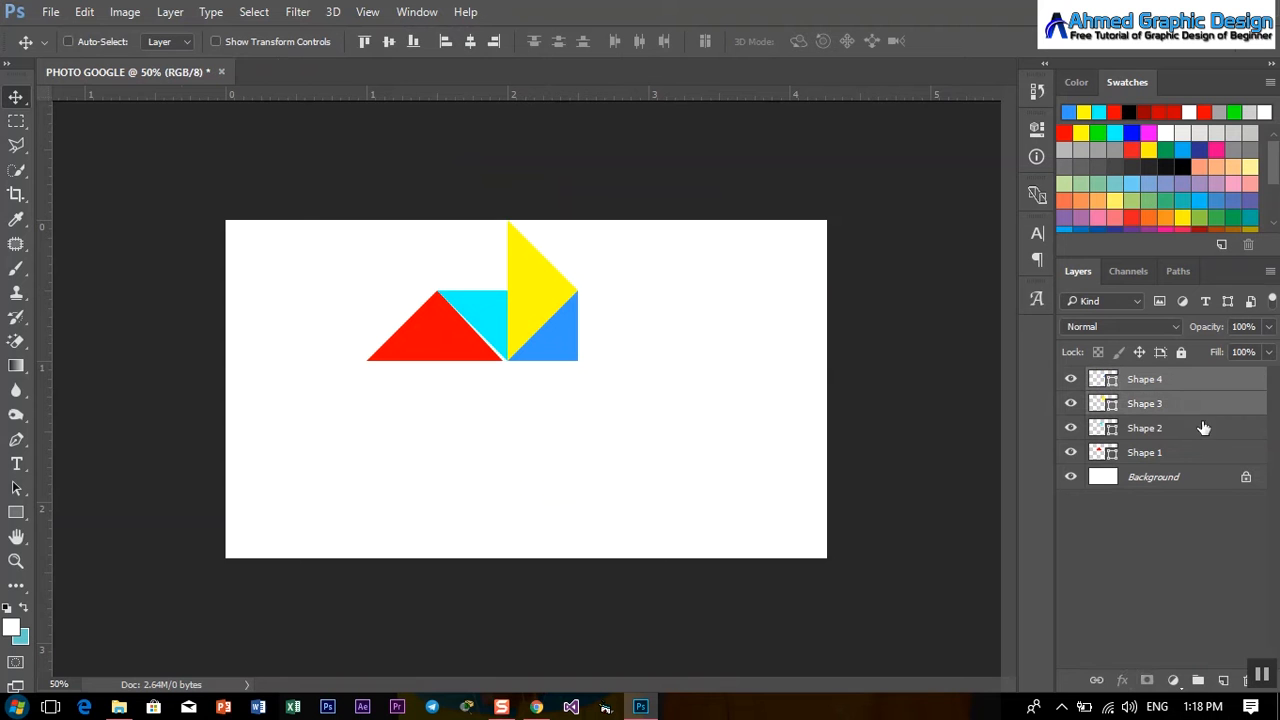
shift+click(1204, 430)
shift+click(1206, 452)
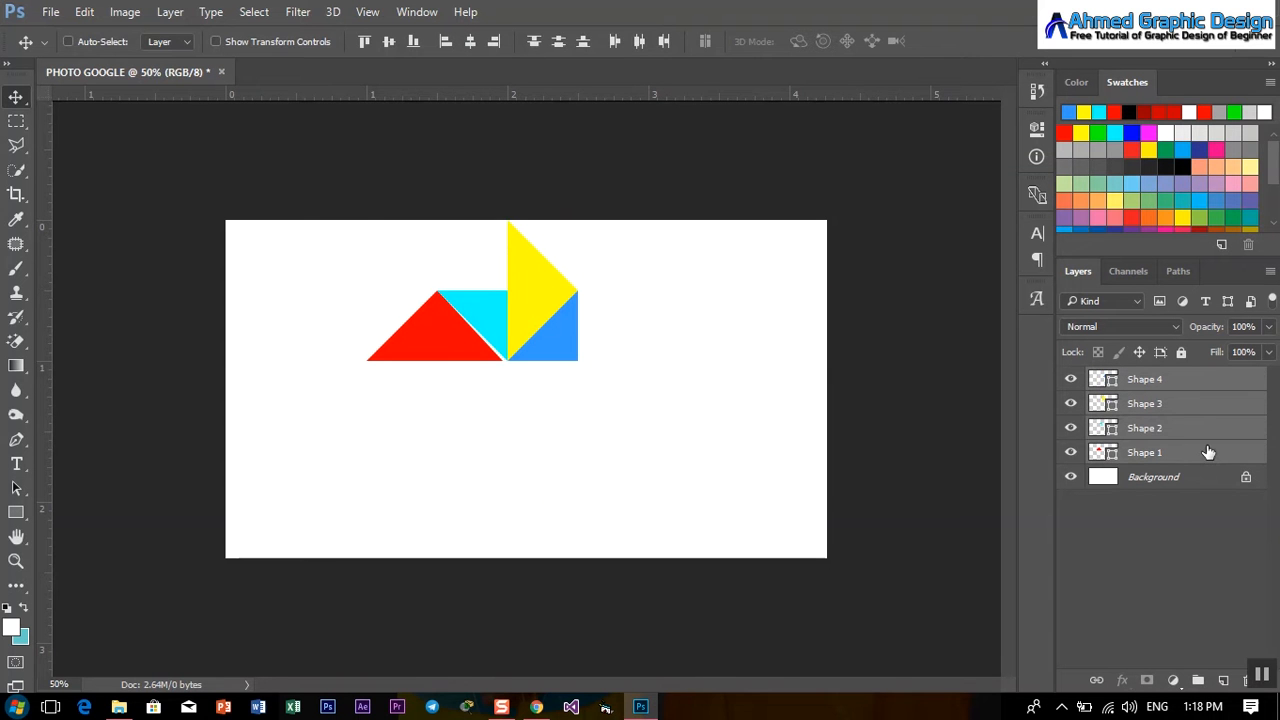
key(ctrl+j)
- Free-transform the four copied triangles and flip them both vertically and horizontally
key(ctrl+t)
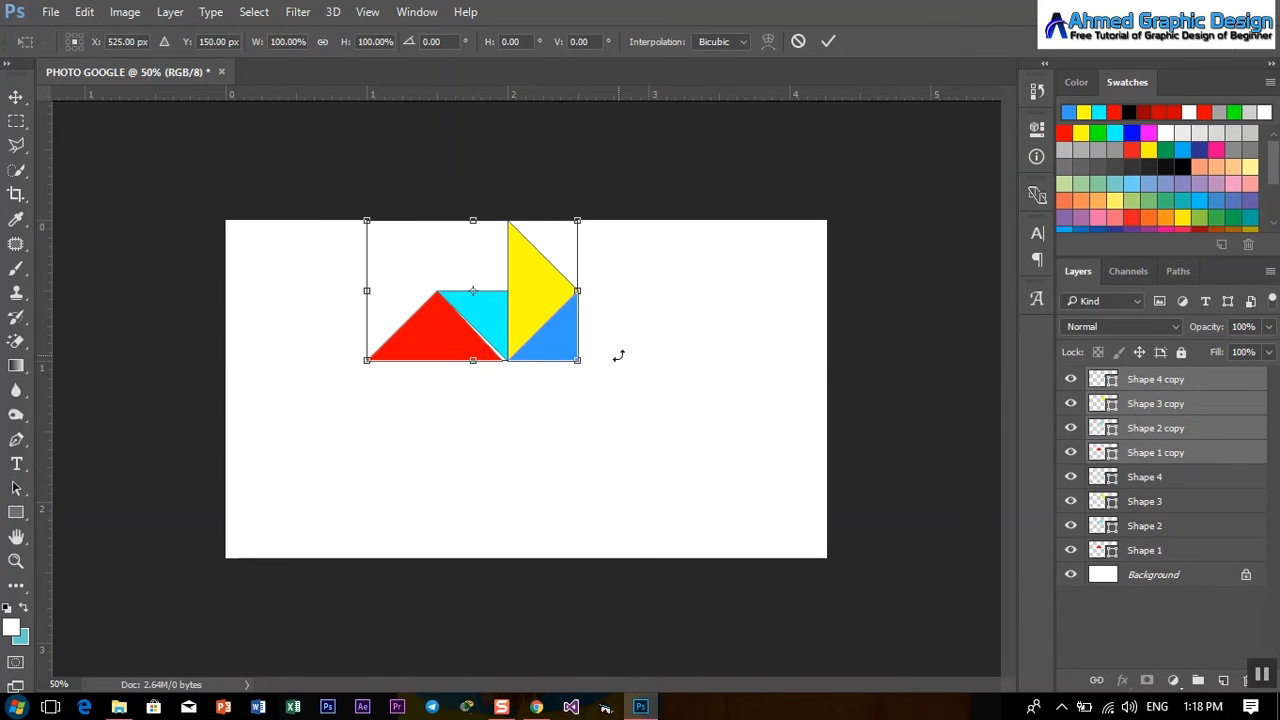
right_click(405, 249)
click(538, 541)
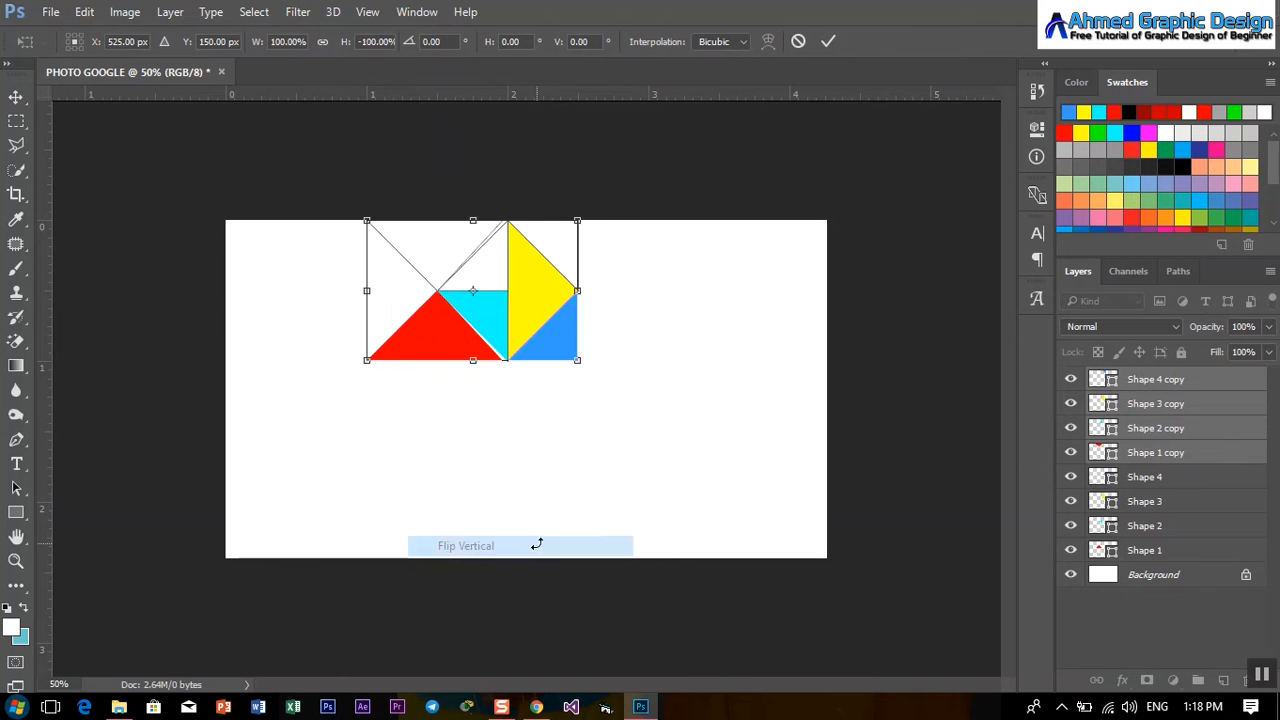
right_click(447, 272)
click(572, 532)
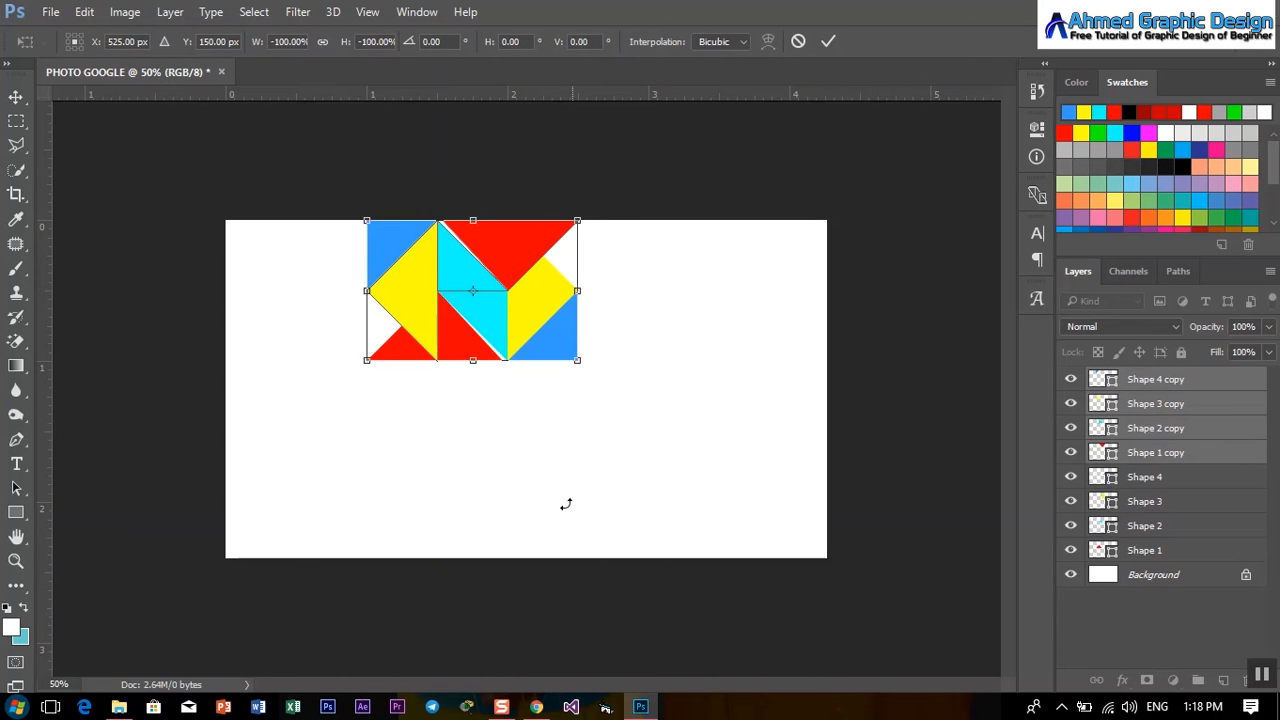
- Move the four flipped triangle copies straight down to just below the original half, at about Y 486 px
key(Down)
key(Down)
key(Down)
key(Down)
key(Down)
key(Down)
key(Down)
key(Down)
key(Down)
key(Down)
key(Down)
key(Down)
key(Down)
key(Down)
key(Down)
key(Down)
key(Down)
key(Down)
key(Down)
key(Down)
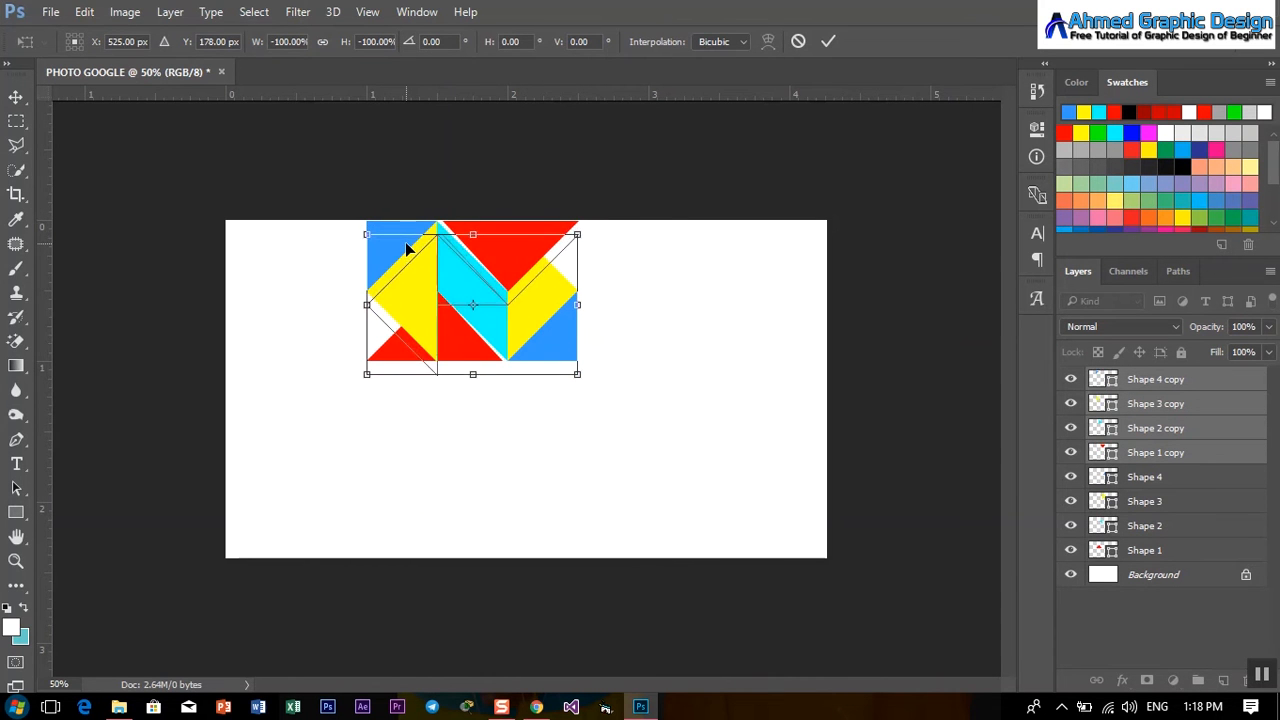
key(Down)
key(Down)
key(Down)
key(Down)
key(Down)
key(Down)
key(Down)
key(Down)
key(Down)
key(Down)
key(Down)
key(Down)
key(Down)
key(Down)
key(Down)
key(Down)
key(Down)
key(Down)
key(Down)
key(Down)
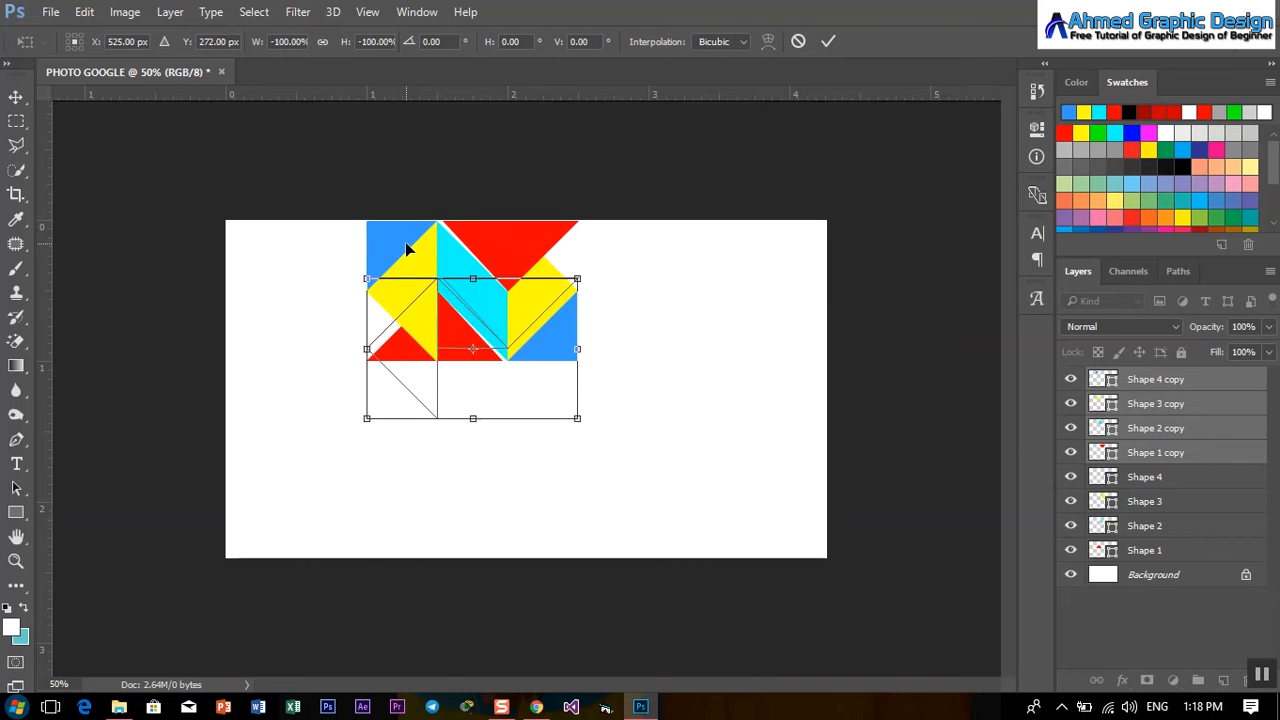
key(Down)
key(Down)
key(Down)
key(Down)
key(Down)
key(Down)
key(Down)
key(Down)
key(Down)
key(Down)
key(Down)
key(Down)
key(Down)
key(Down)
key(Down)
key(Down)
key(Down)
key(Down)
key(Down)
key(Down)
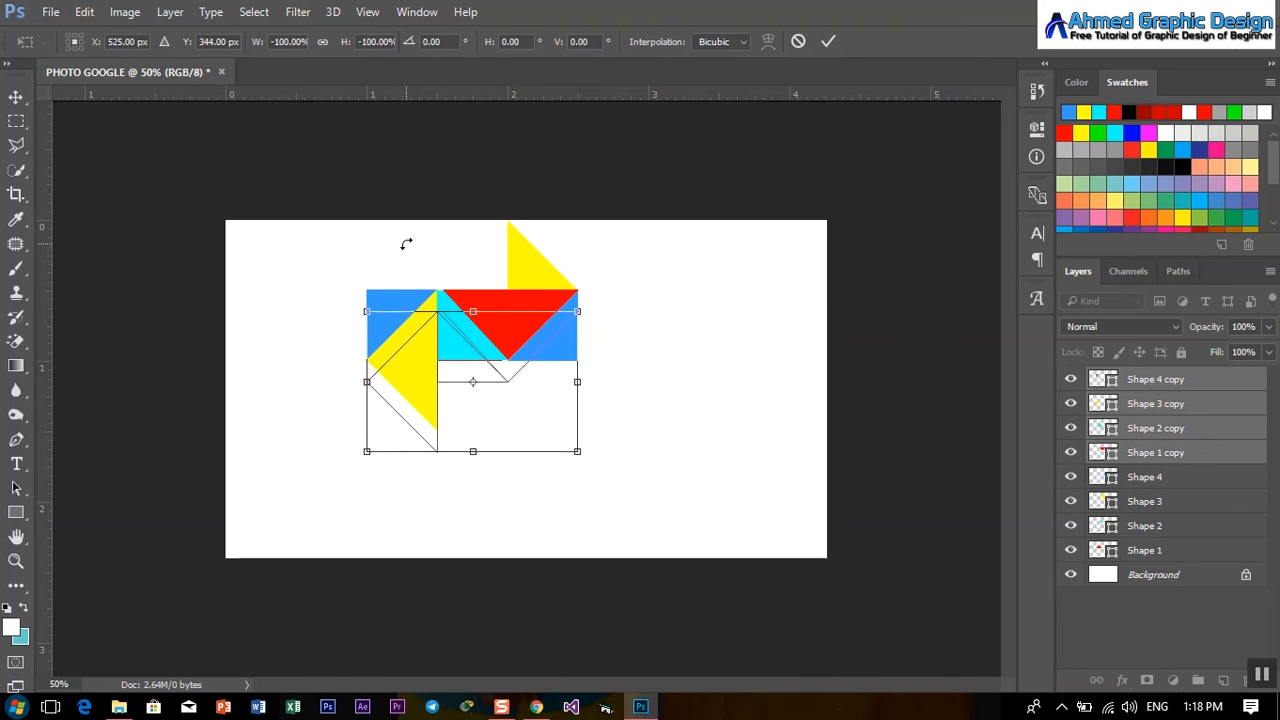
key(Down)
key(Down)
key(Down)
key(Down)
key(Down)
key(Down)
key(Down)
key(Down)
key(Down)
key(Down)
key(Down)
key(Down)
key(Down)
key(Down)
key(Down)
key(Down)
key(Down)
key(Down)
key(Down)
key(Down)
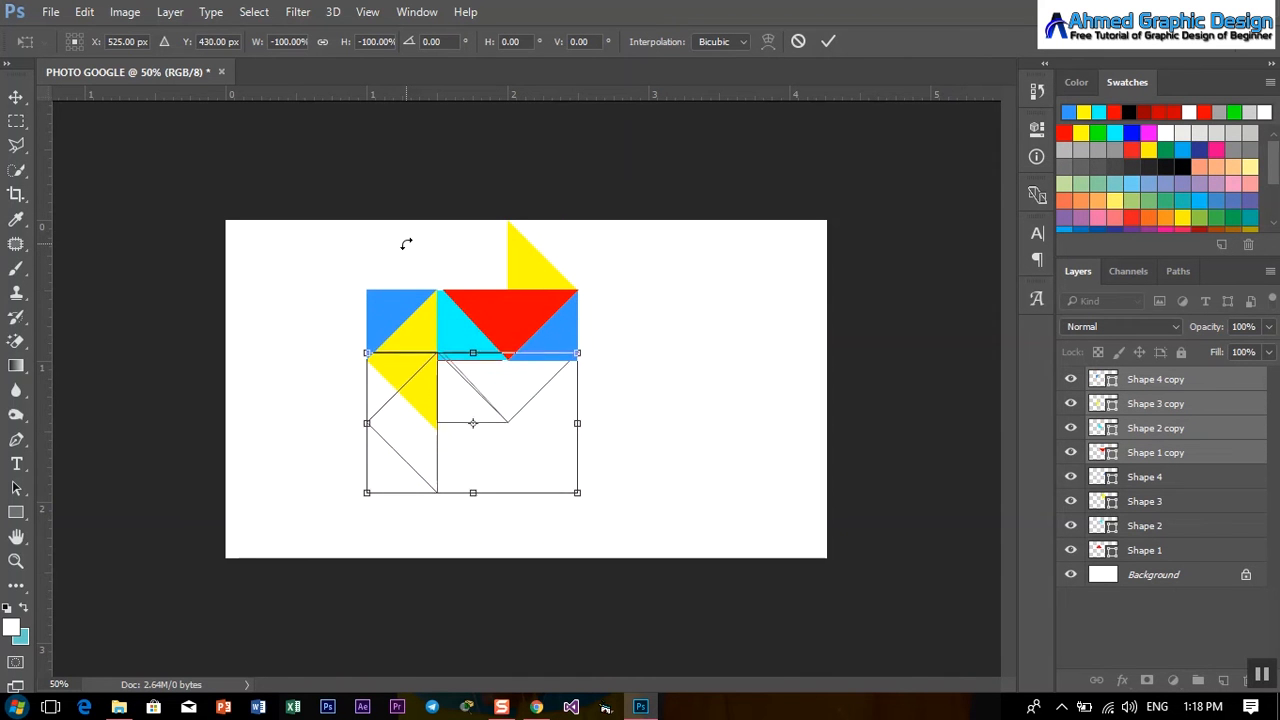
key(Down)
key(Down)
key(Down)
key(Down)
key(Down)
key(Down)
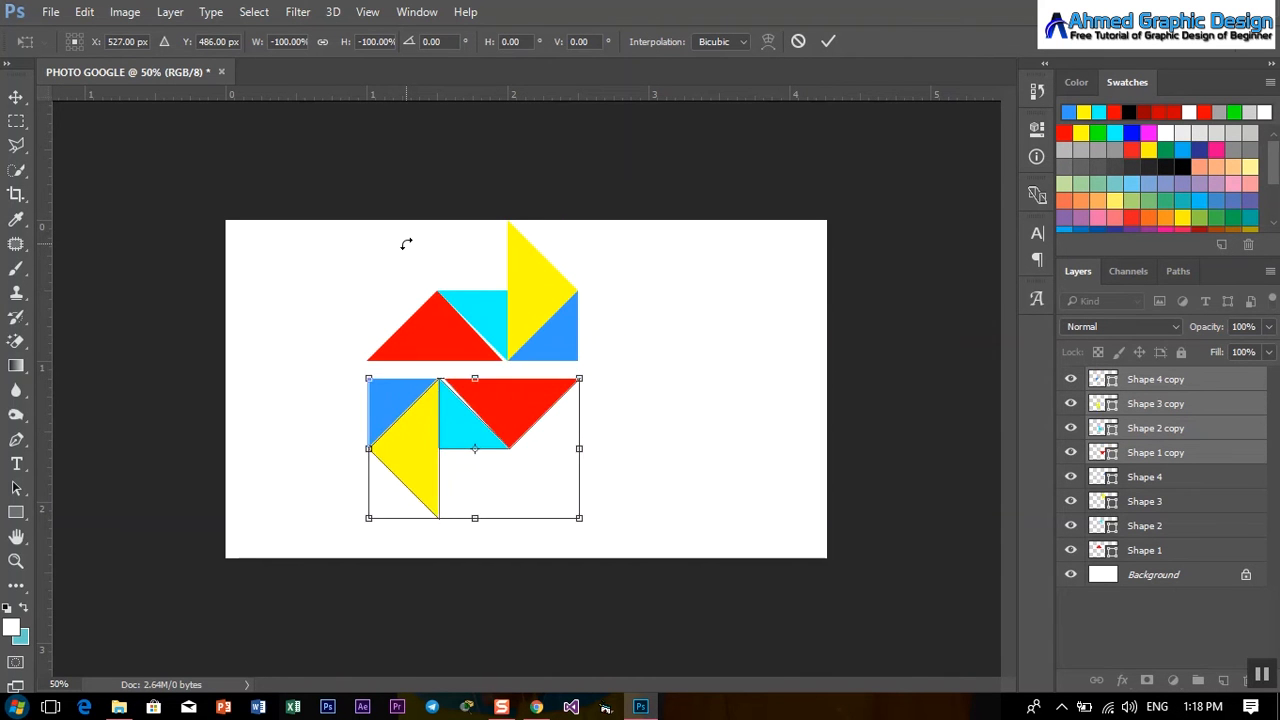
- Shift the flipped half horizontally to about X 673 px, lining up its yellow triangle's vertical edge with the upper yellow triangle's
key(Right)
key(Right)
key(Right)
key(Right)
key(Right)
key(Right)
key(Right)
key(Right)
key(Right)
key(Right)
key(Right)
key(Right)
key(Right)
key(Right)
key(Right)
key(Right)
key(Right)
key(Right)
key(Right)
key(Right)
key(Right)
key(Right)
key(Right)
key(Right)
key(Right)
key(Right)
key(Right)
key(Right)
key(Right)
key(Right)
key(Right)
key(Right)
key(Right)
key(Right)
key(Right)
key(Right)
key(Right)
key(Right)
key(Right)
key(Right)
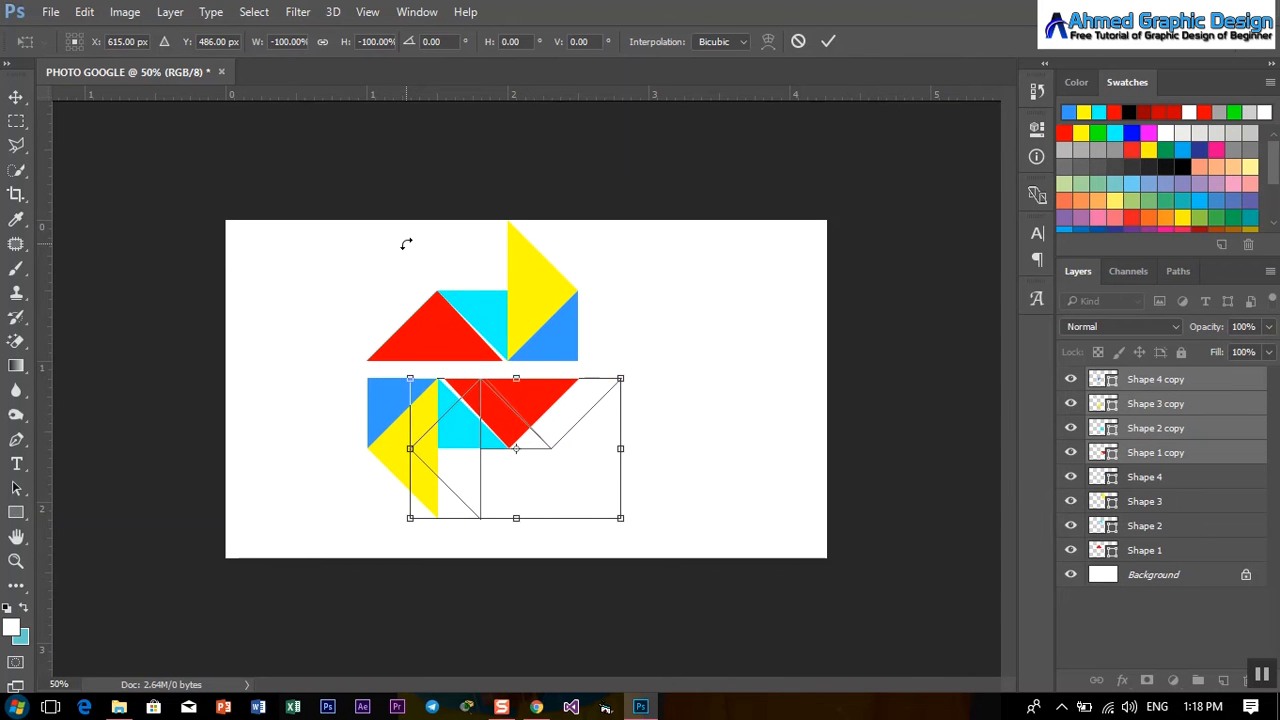
- Move the flipped lower half straight up to about Y 448 px so it meets the upper half at the centre, and commit the transform
key(Up)
key(Up)
key(Up)
key(Up)
key(Up)
key(Up)
key(Up)
key(Up)
key(Up)
key(Up)
key(Up)
key(Up)
key(Up)
key(Up)
key(Up)
key(Up)
key(Up)
key(Up)
key(Up)
key(Up)
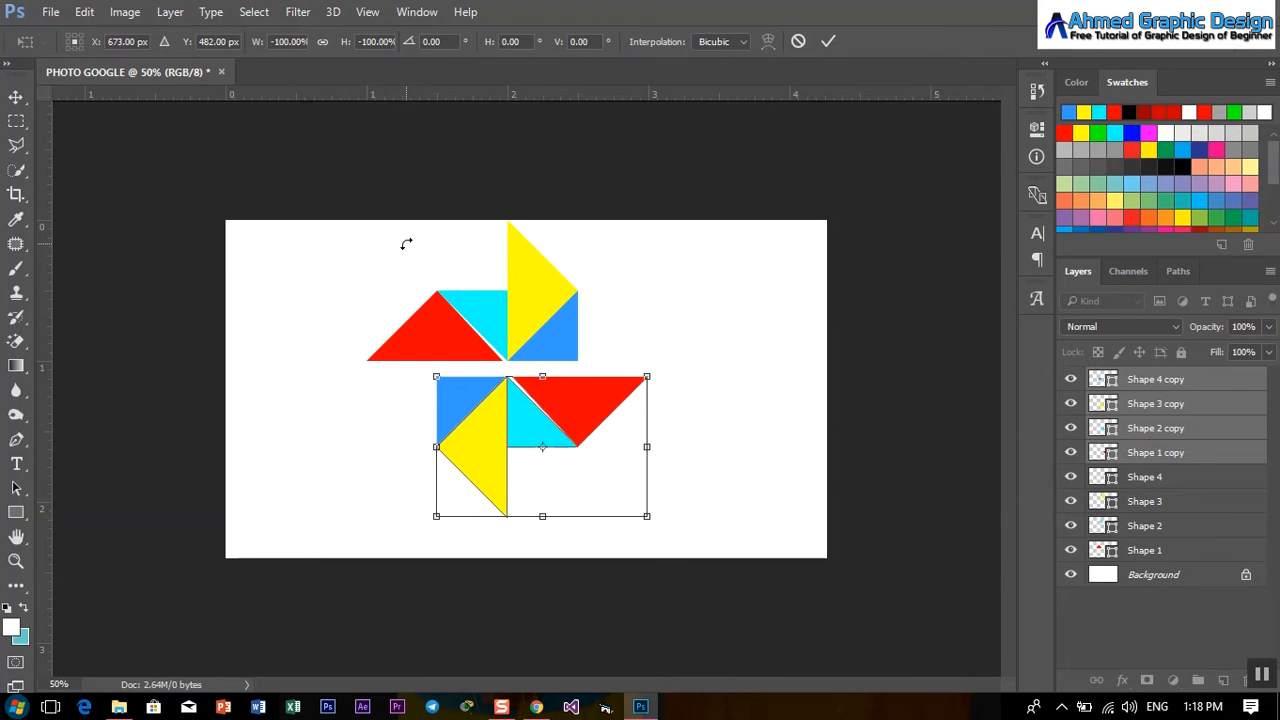
key(Up)
key(Up)
key(Up)
key(Up)
key(Up)
key(Up)
key(Up)
key(Up)
key(Up)
key(Up)
key(Up)
key(Up)
key(Up)
key(Up)
key(Up)
key(Up)
key(Up)
key(Up)
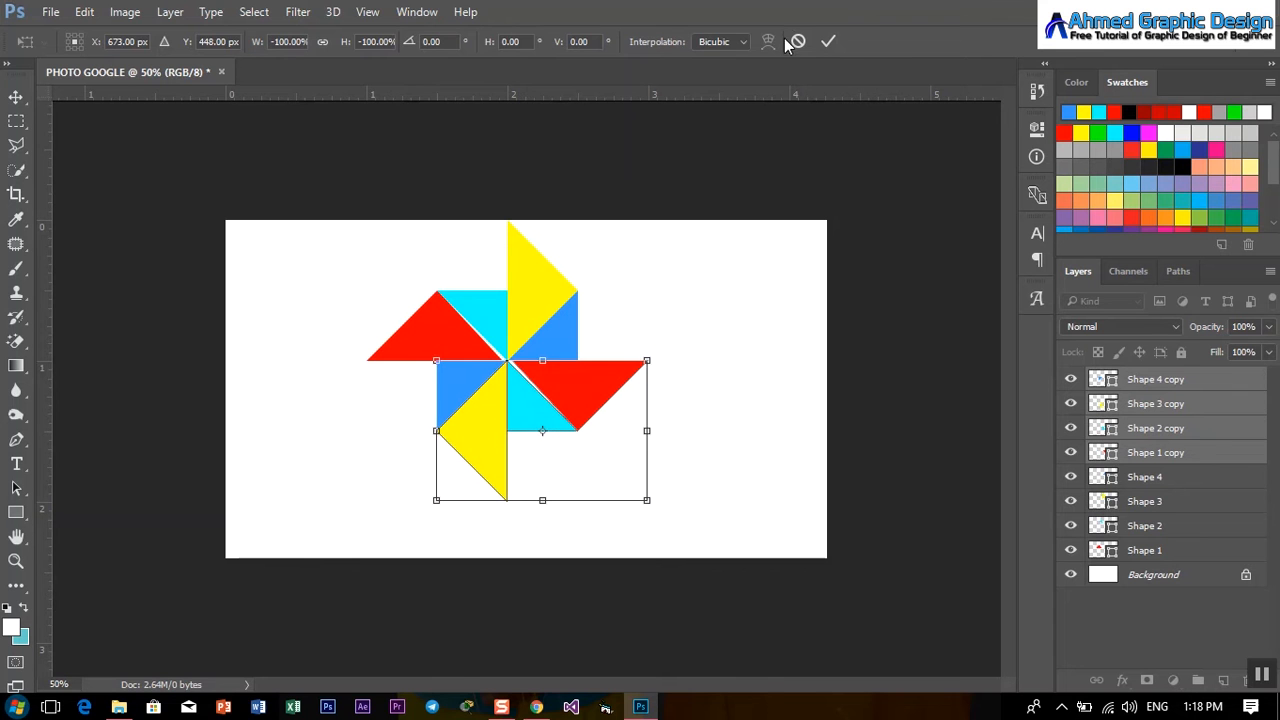
click(828, 41)
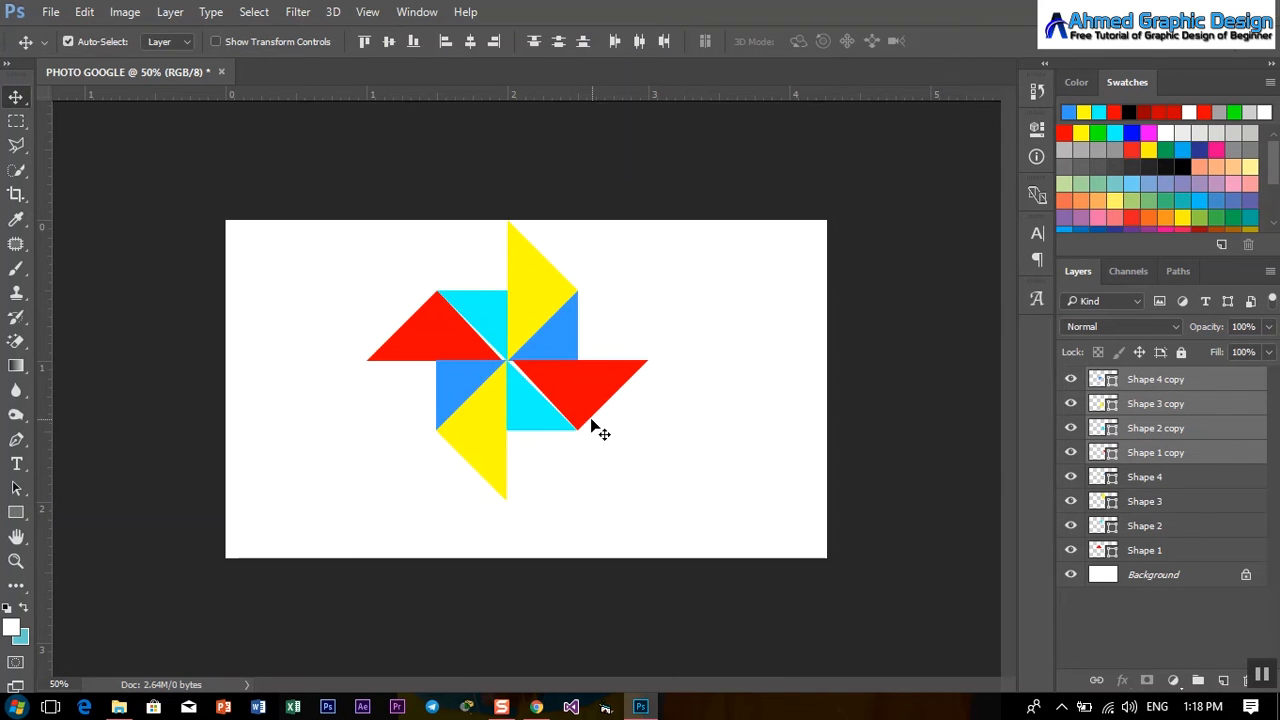
- Recolour the blue triangle of the lower half, Shape 4 copy, to dark green 009900
click(1155, 453)
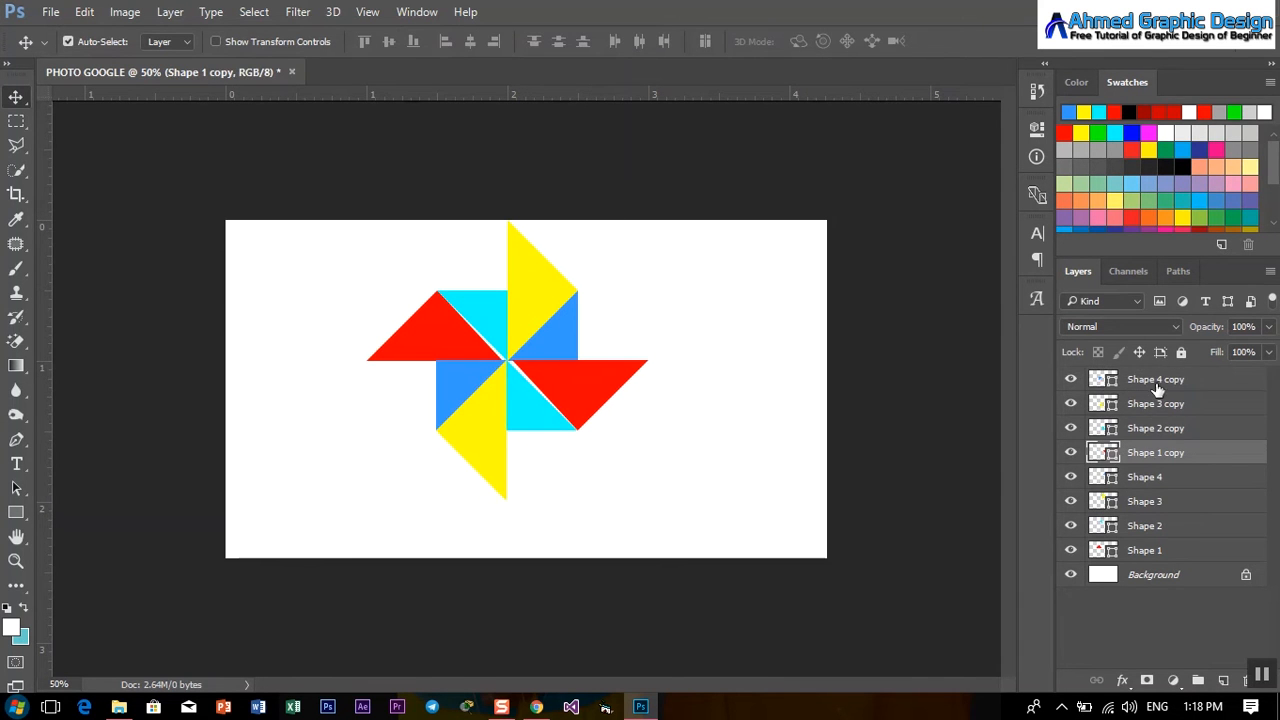
click(1155, 386)
click(1071, 380)
click(1071, 380)
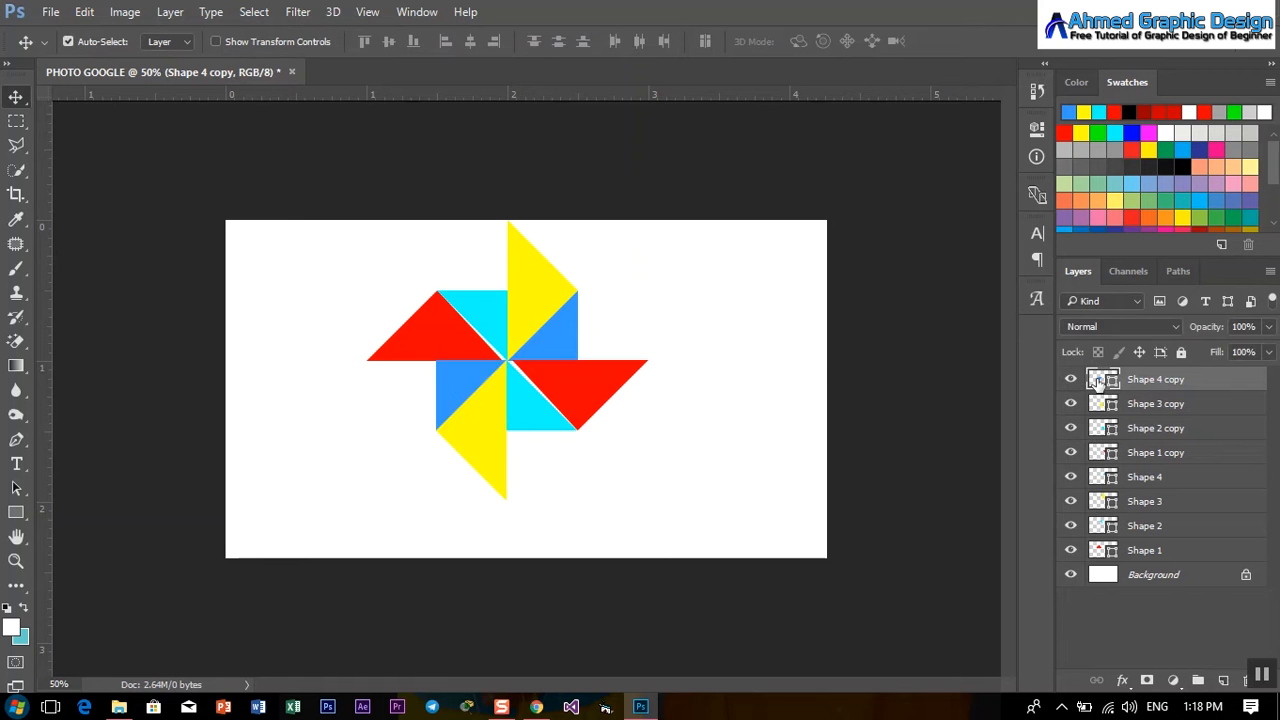
double_click(1097, 381)
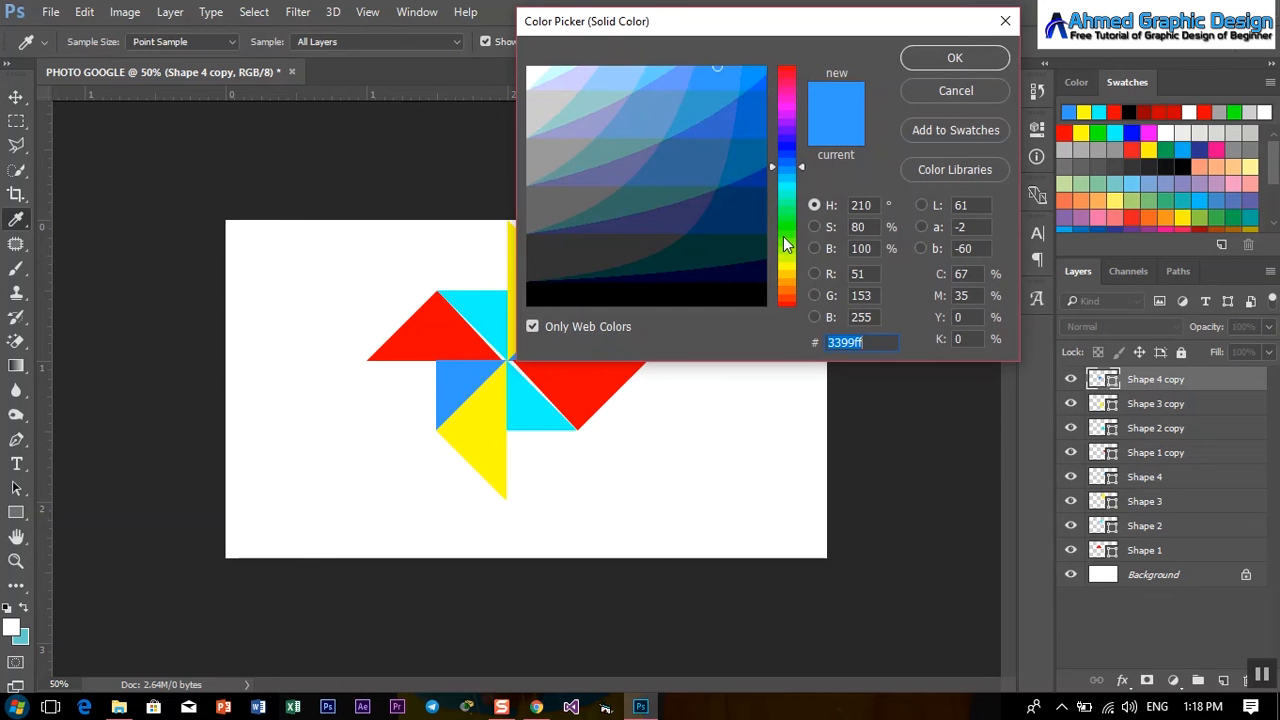
drag(788, 231, 789, 227)
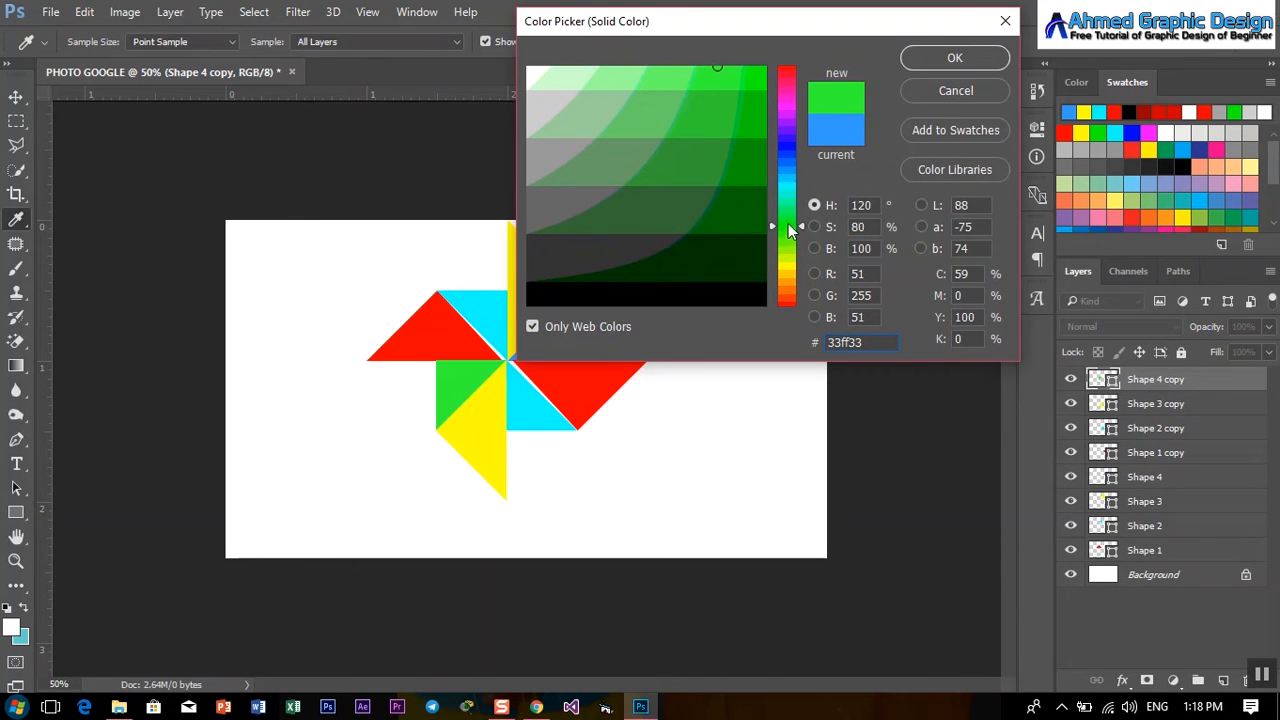
click(759, 196)
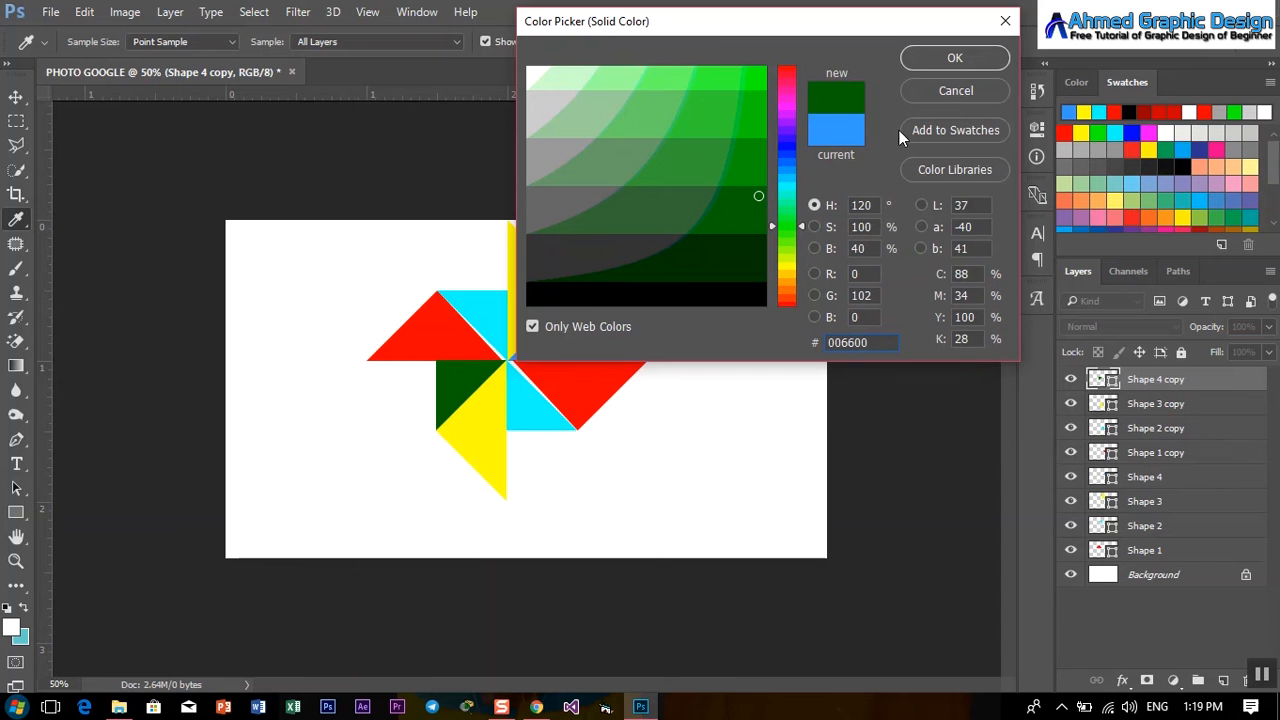
click(755, 151)
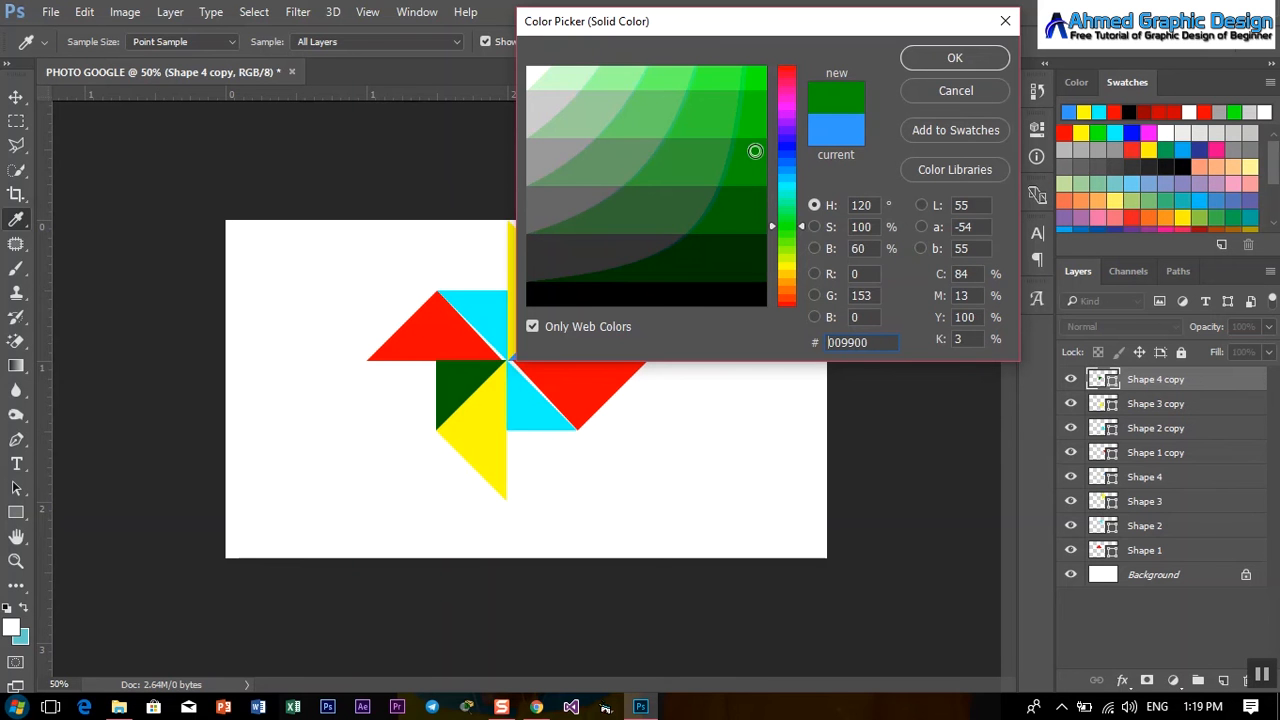
click(942, 58)
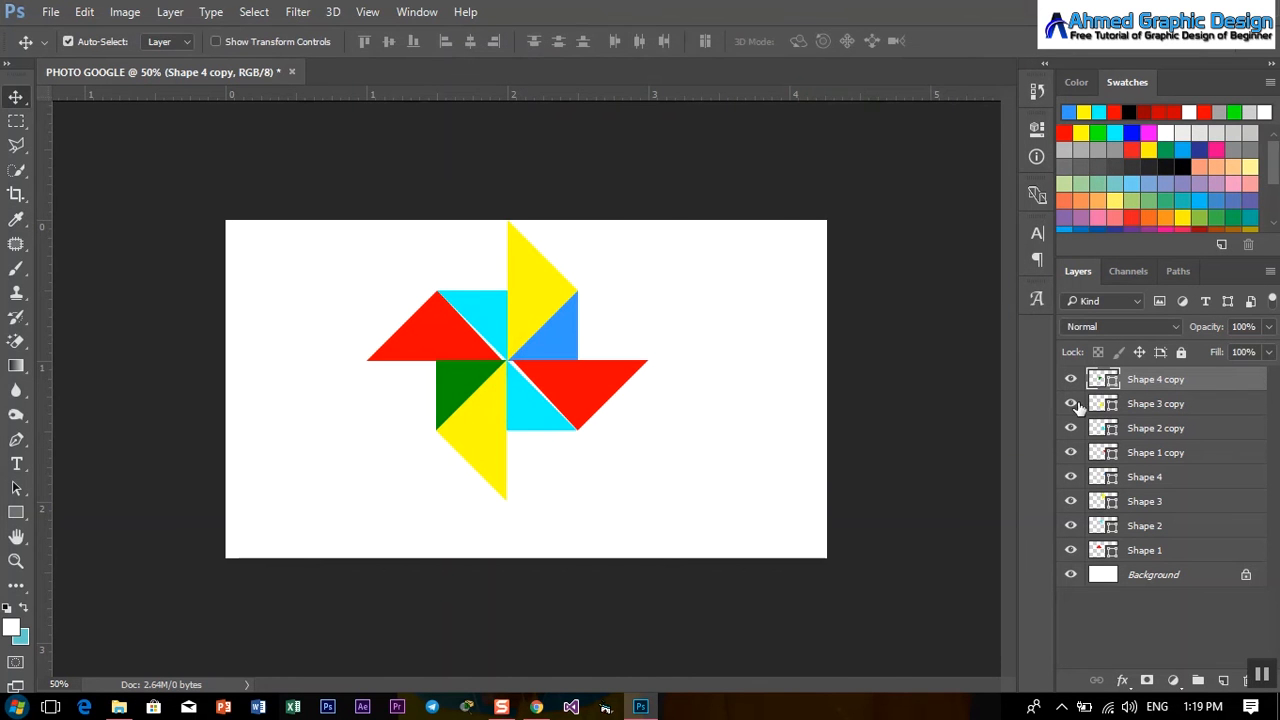
- Recolour the yellow triangle of the lower half, Shape 3 copy, to a medium green lighter than the adjoining dark green triangle
double_click(1100, 403)
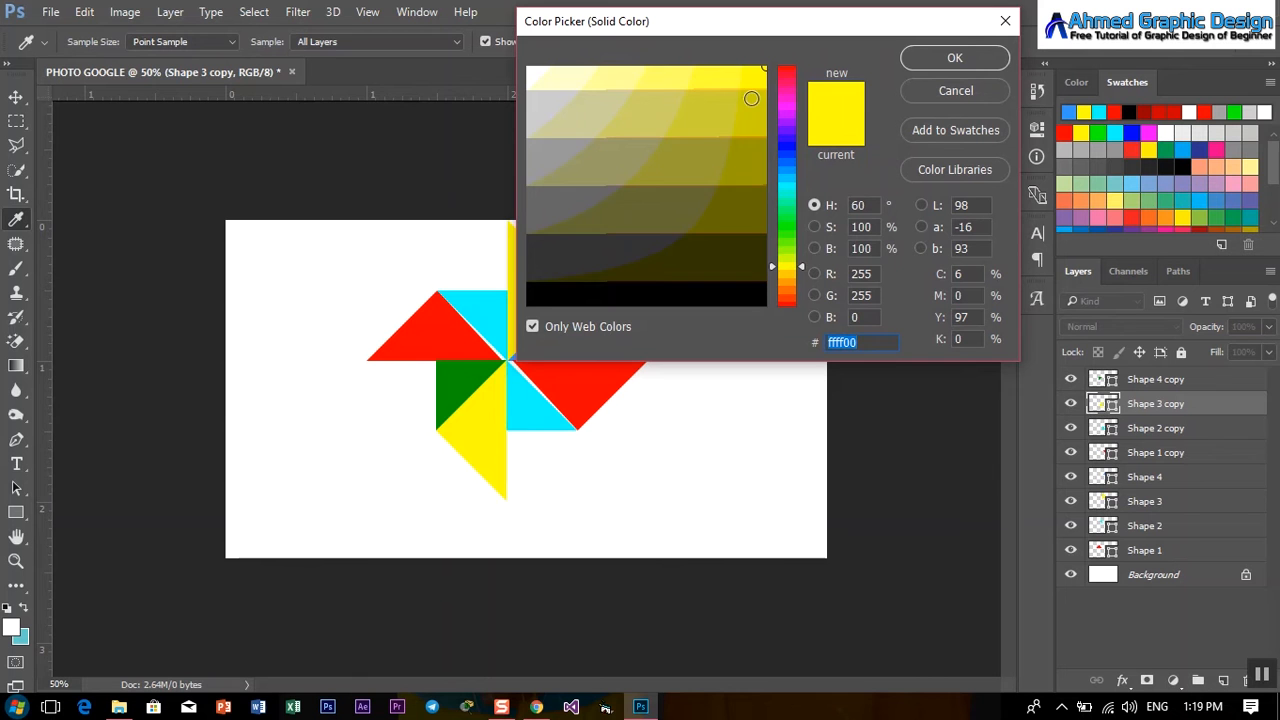
drag(793, 213, 789, 231)
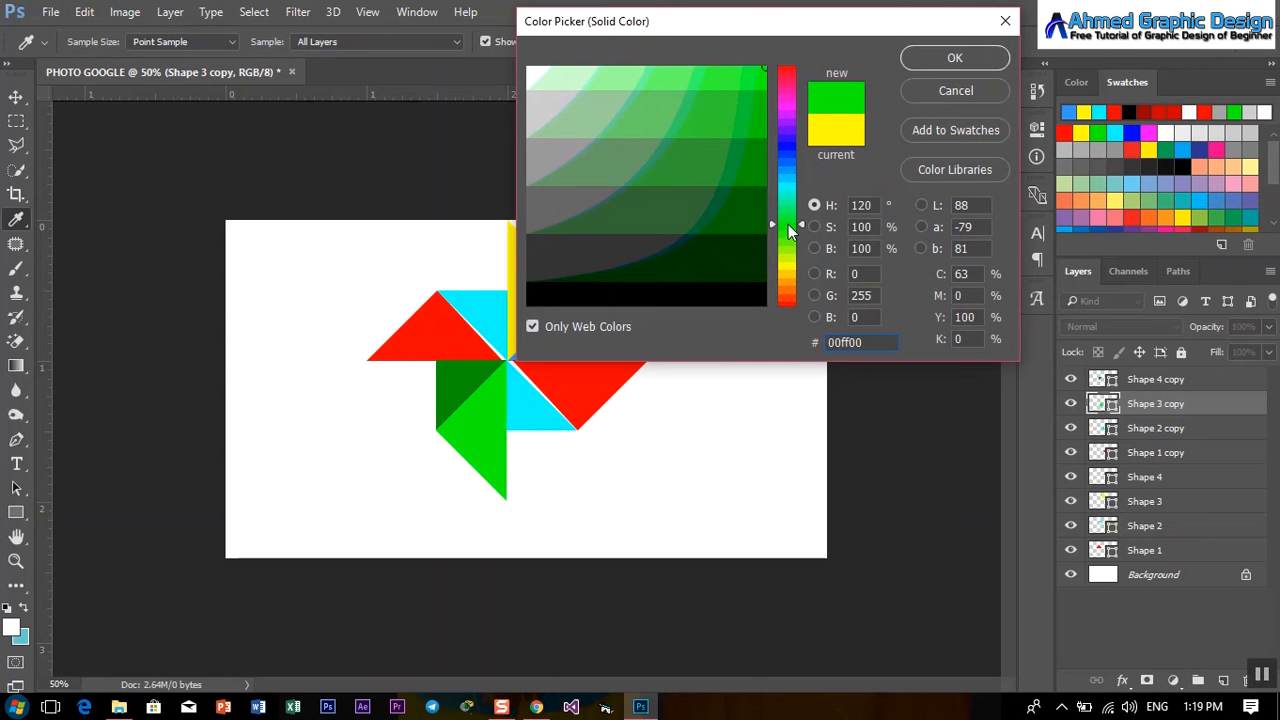
click(755, 70)
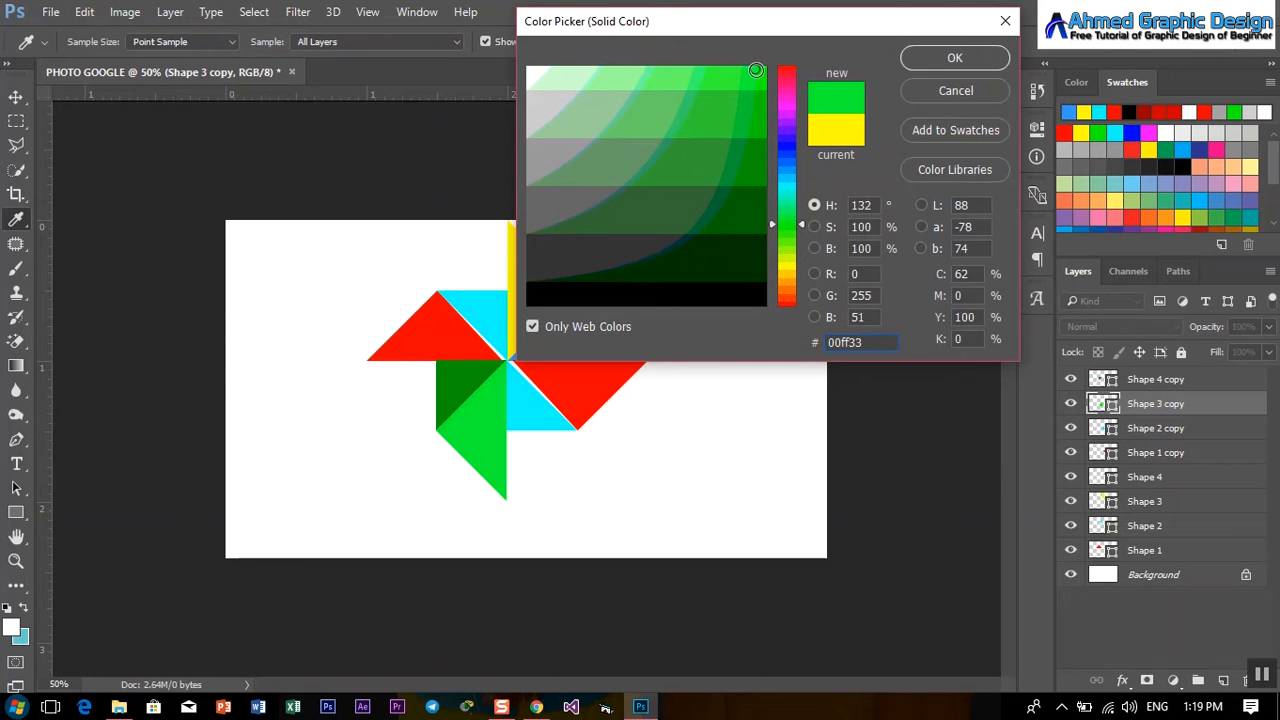
click(957, 52)
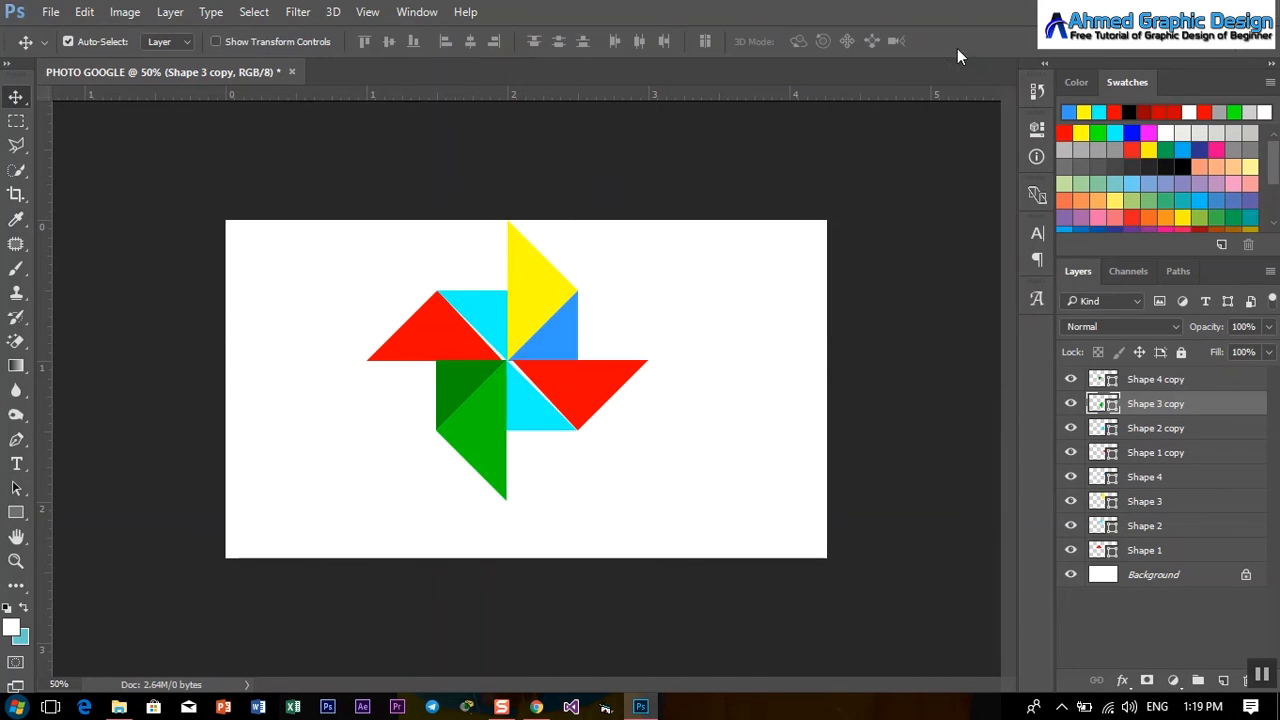
- Recolour the cyan triangle of the lower half, Shape 2 copy, to dark blue 000066
click(1071, 428)
click(1071, 428)
double_click(1103, 430)
click(789, 148)
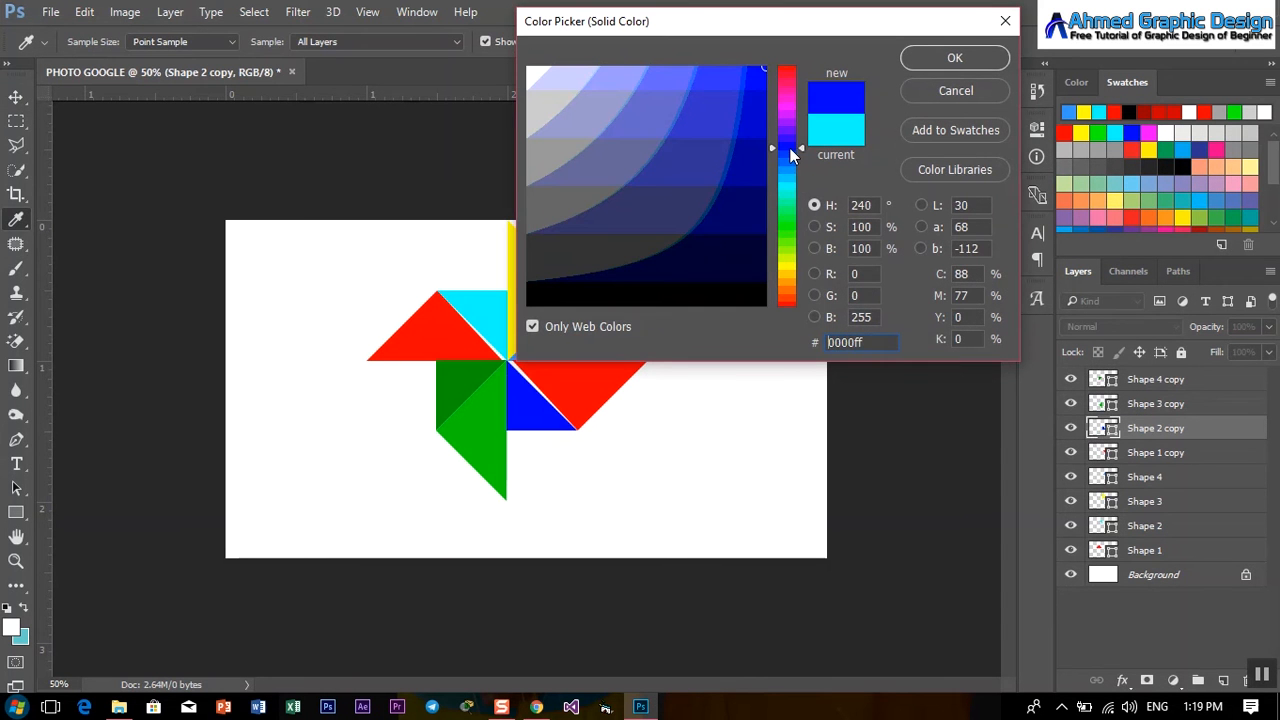
click(758, 197)
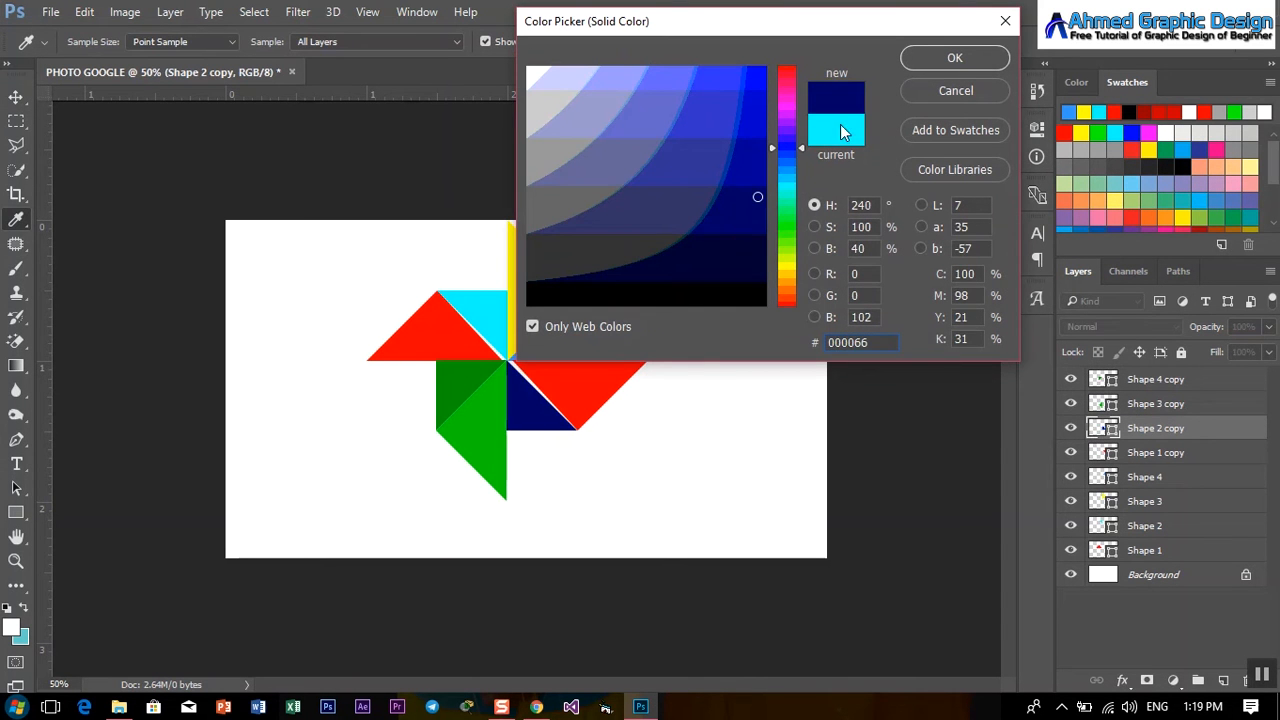
click(929, 57)
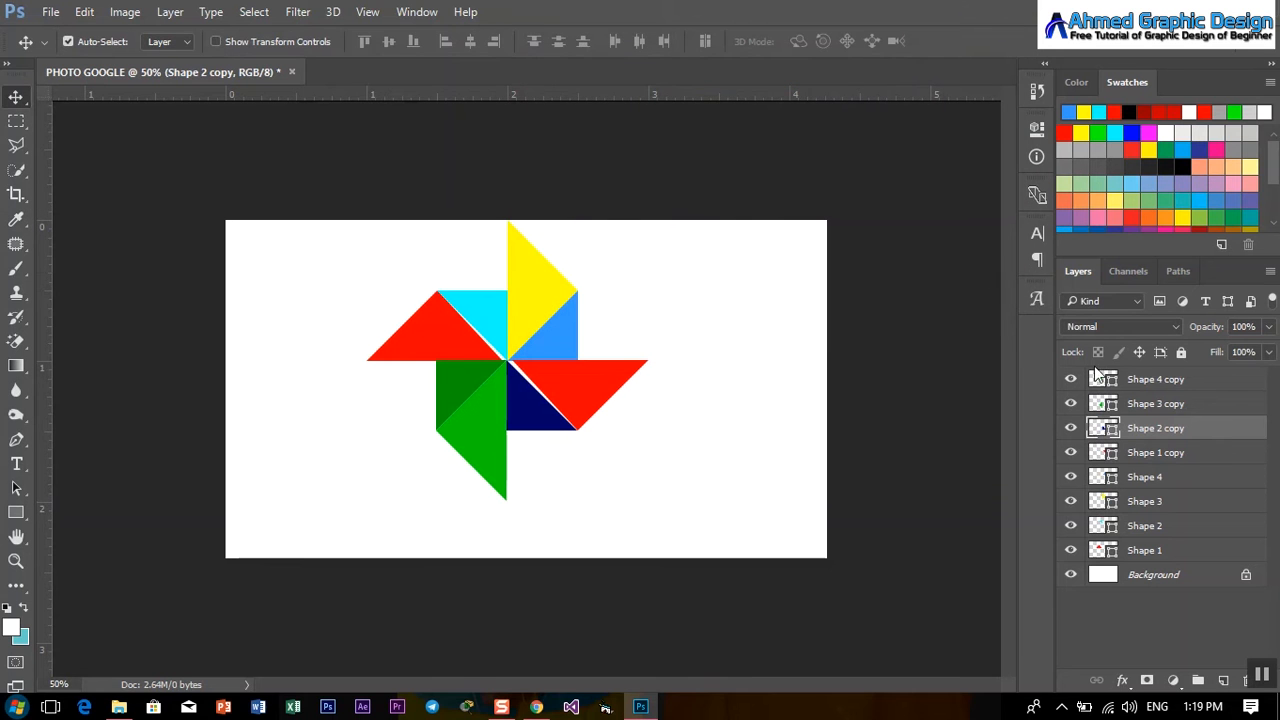
- Recolour the red triangle of the lower half, Shape 1 copy, to pure blue with hue 240°
click(1165, 464)
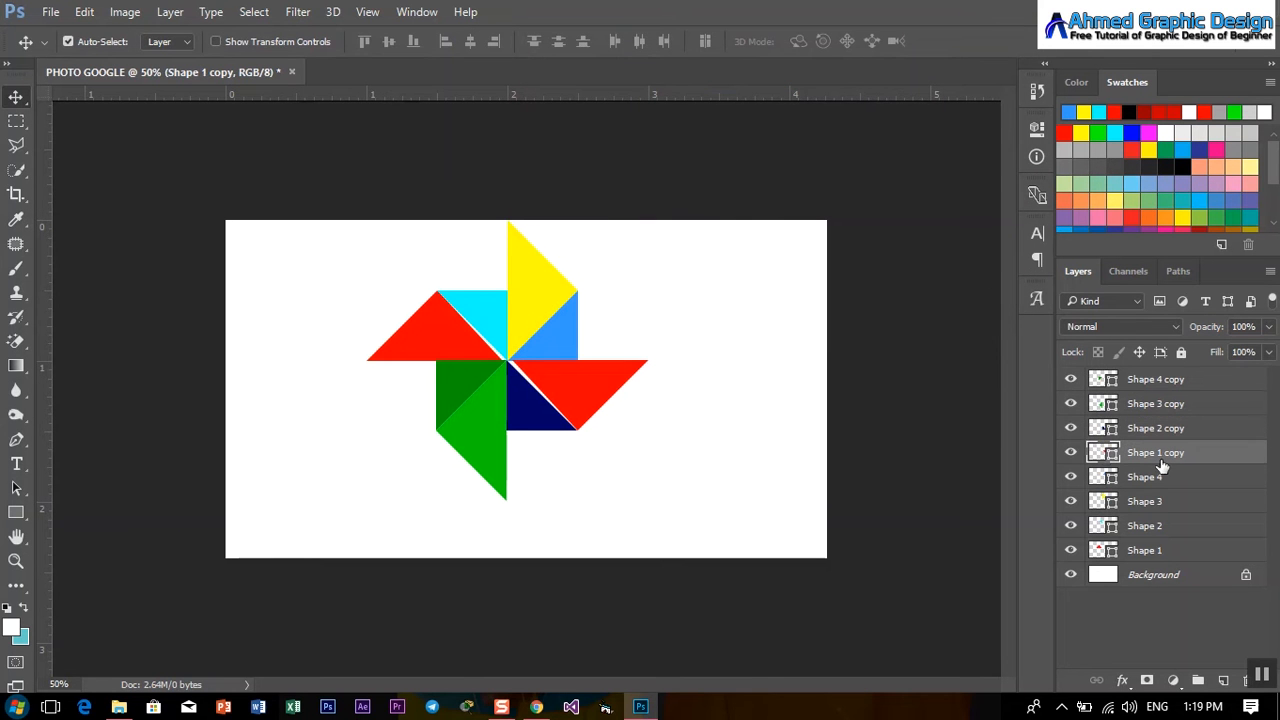
double_click(1103, 455)
click(789, 149)
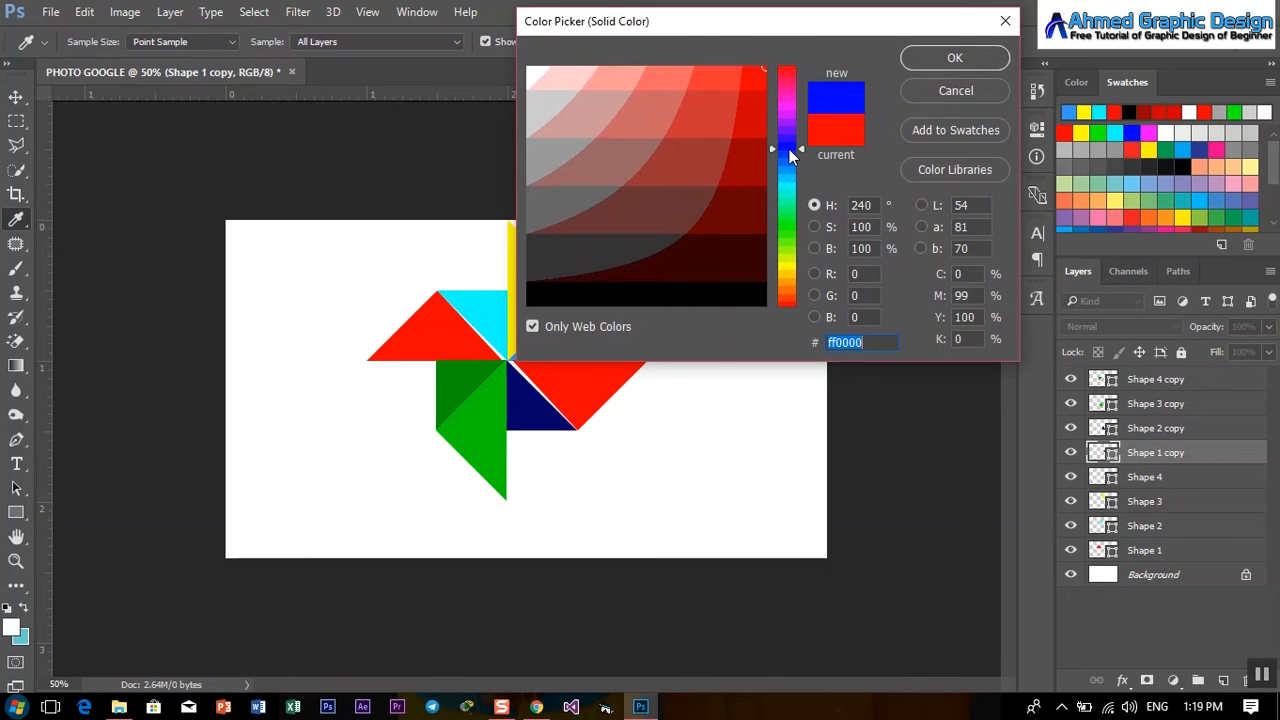
click(956, 58)
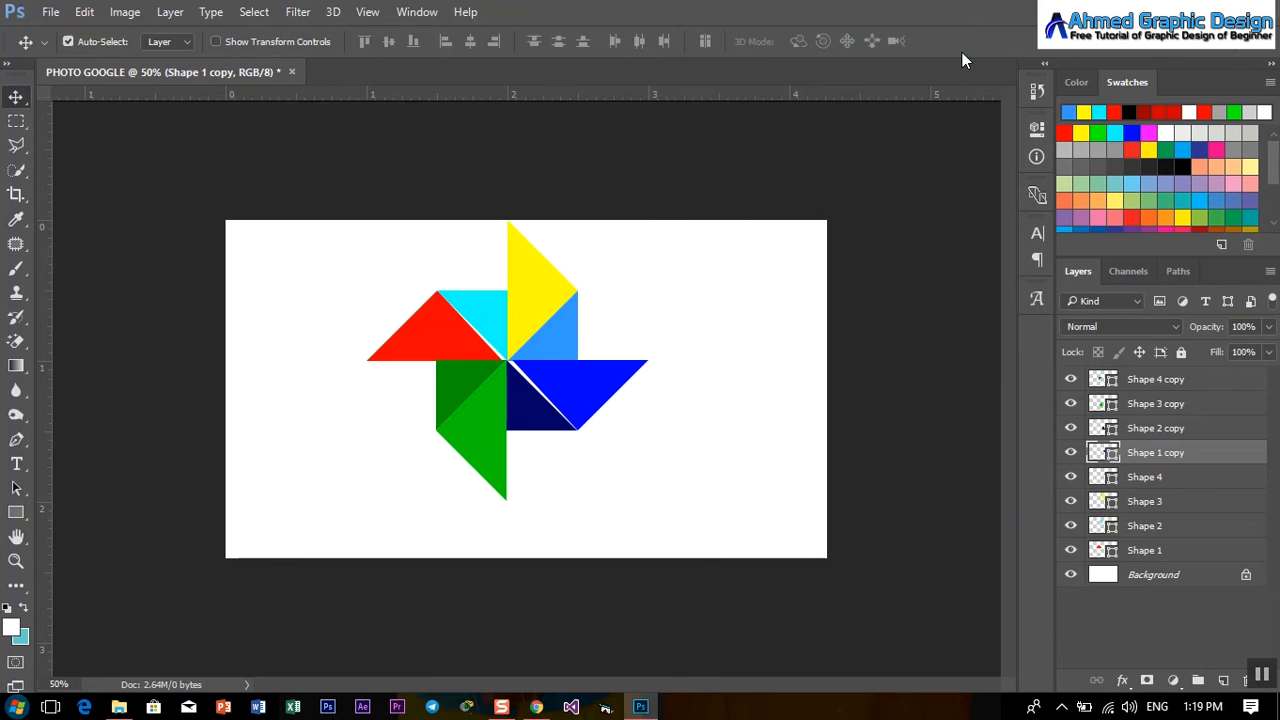
- Free-transform Shape 1 copy, stretching its inner side to about 103.81% width to close the white gap beside the dark blue triangle
key(ctrl+t)
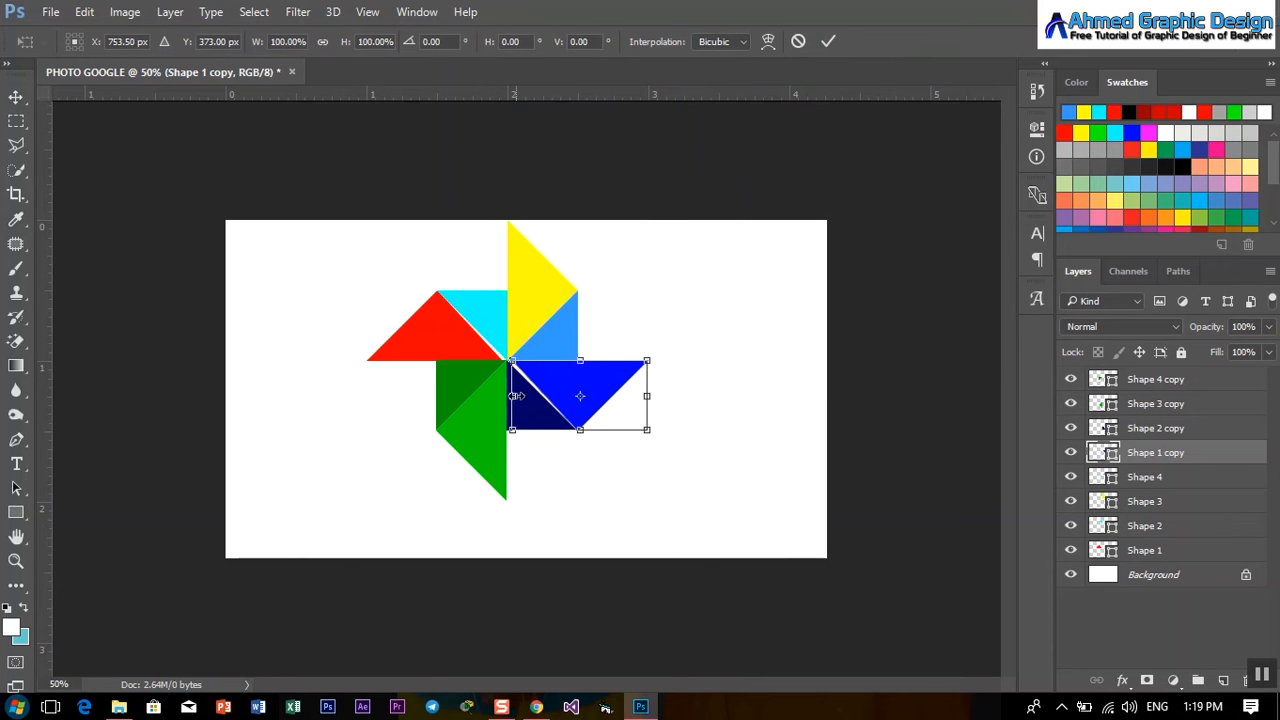
drag(516, 396, 511, 396)
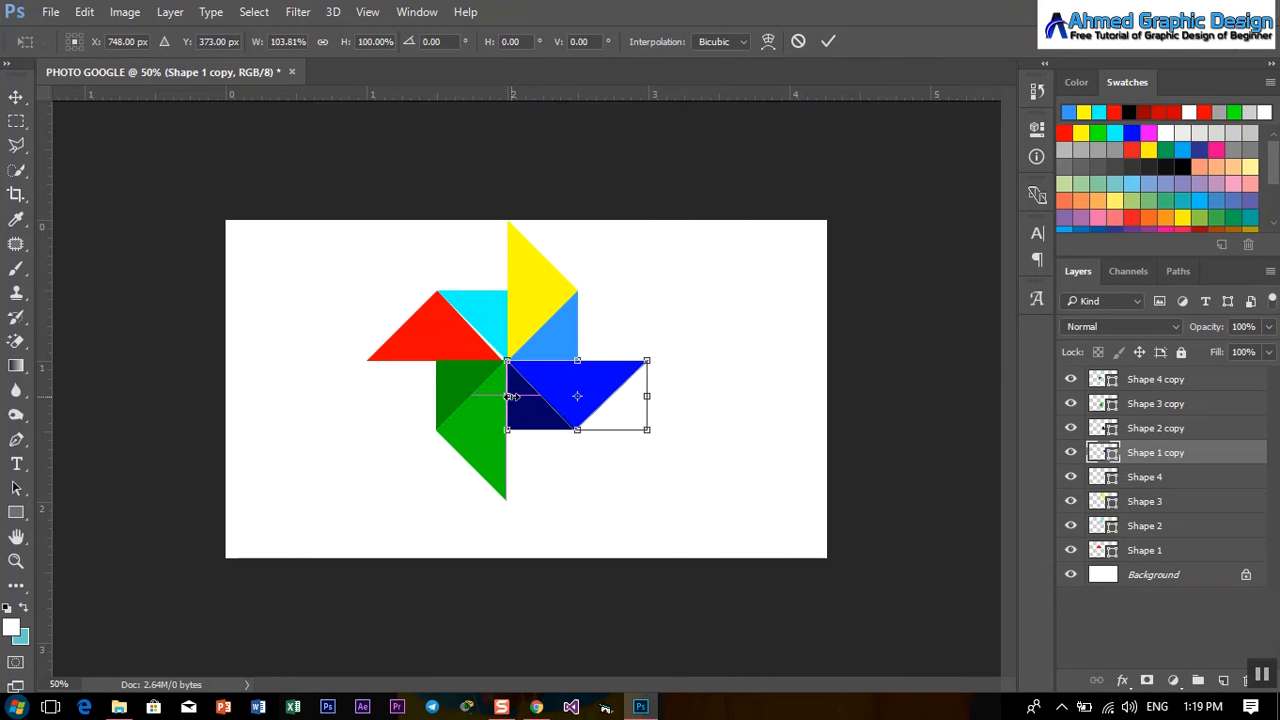
click(828, 41)
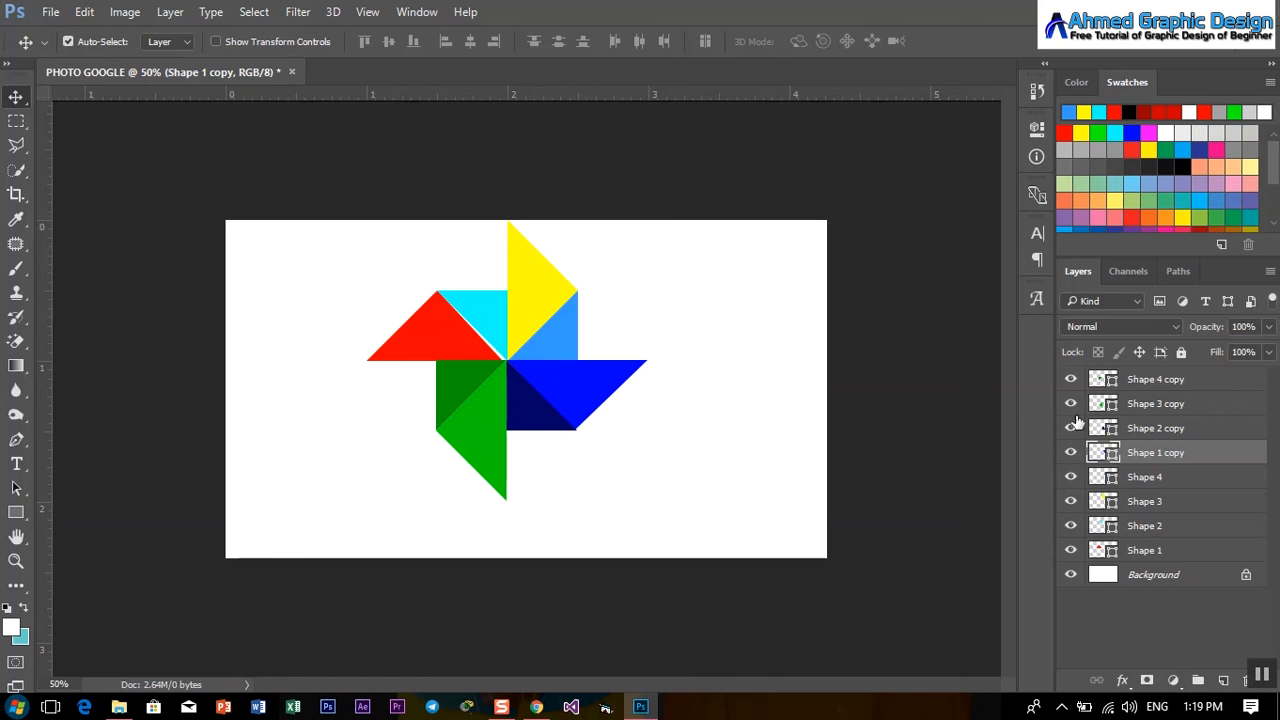
- Recolour the blue triangle of the upper half, Shape 4, to a very dark red with hue 0°
click(1098, 477)
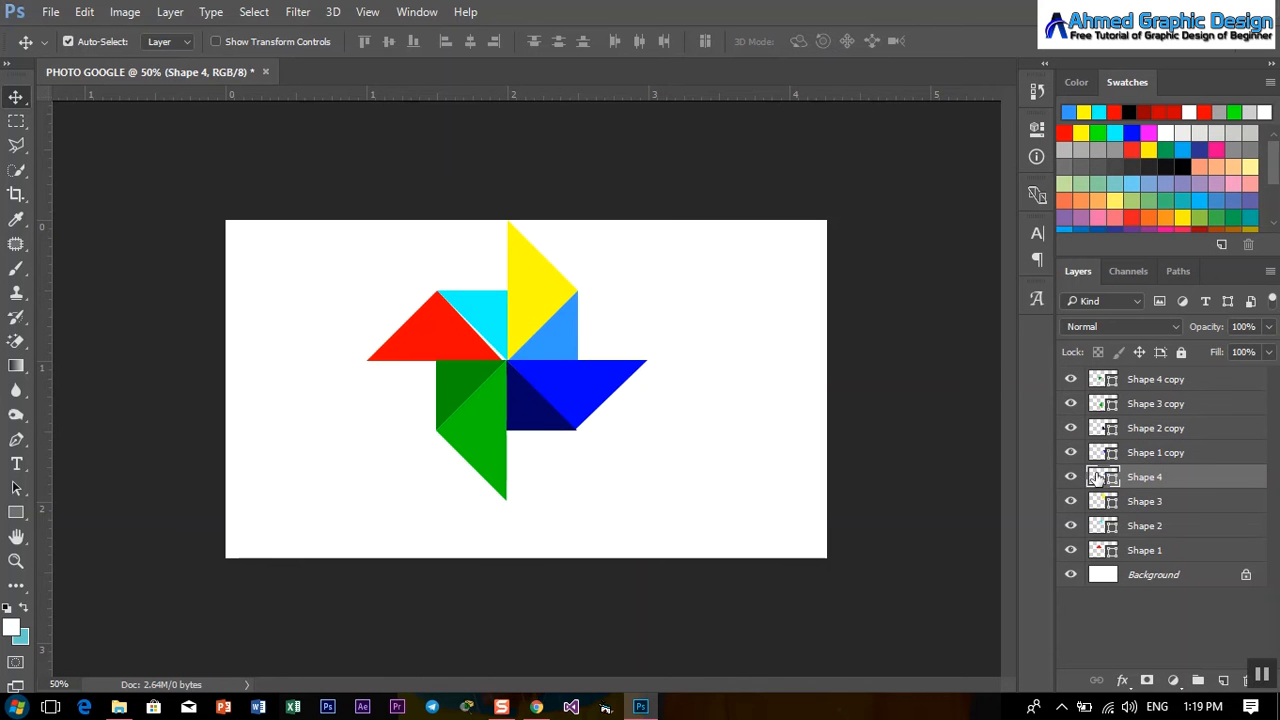
double_click(1096, 479)
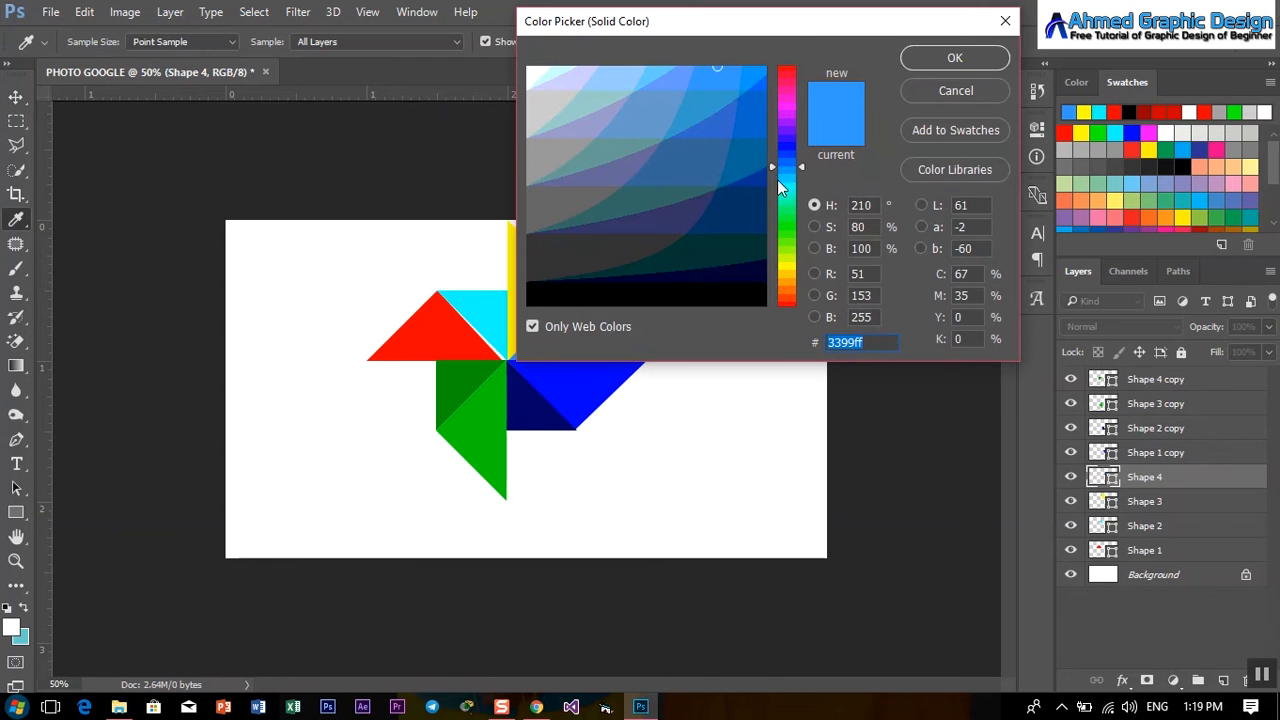
click(787, 68)
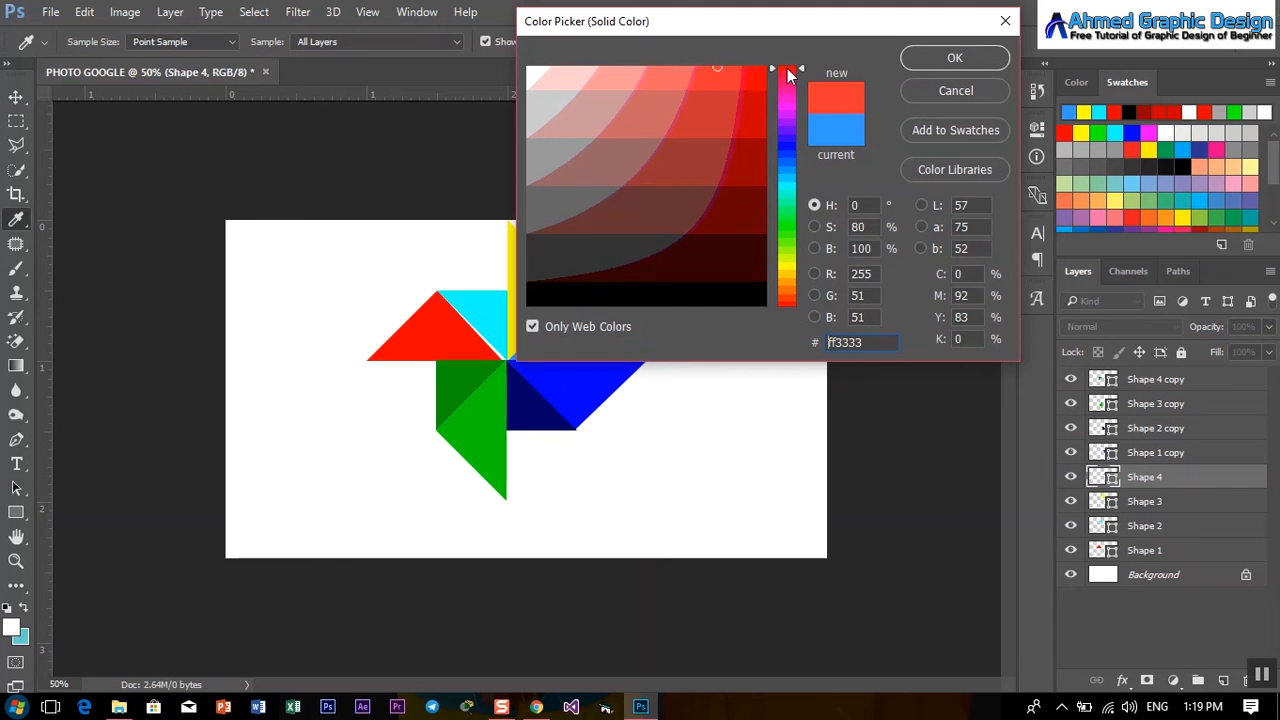
click(758, 200)
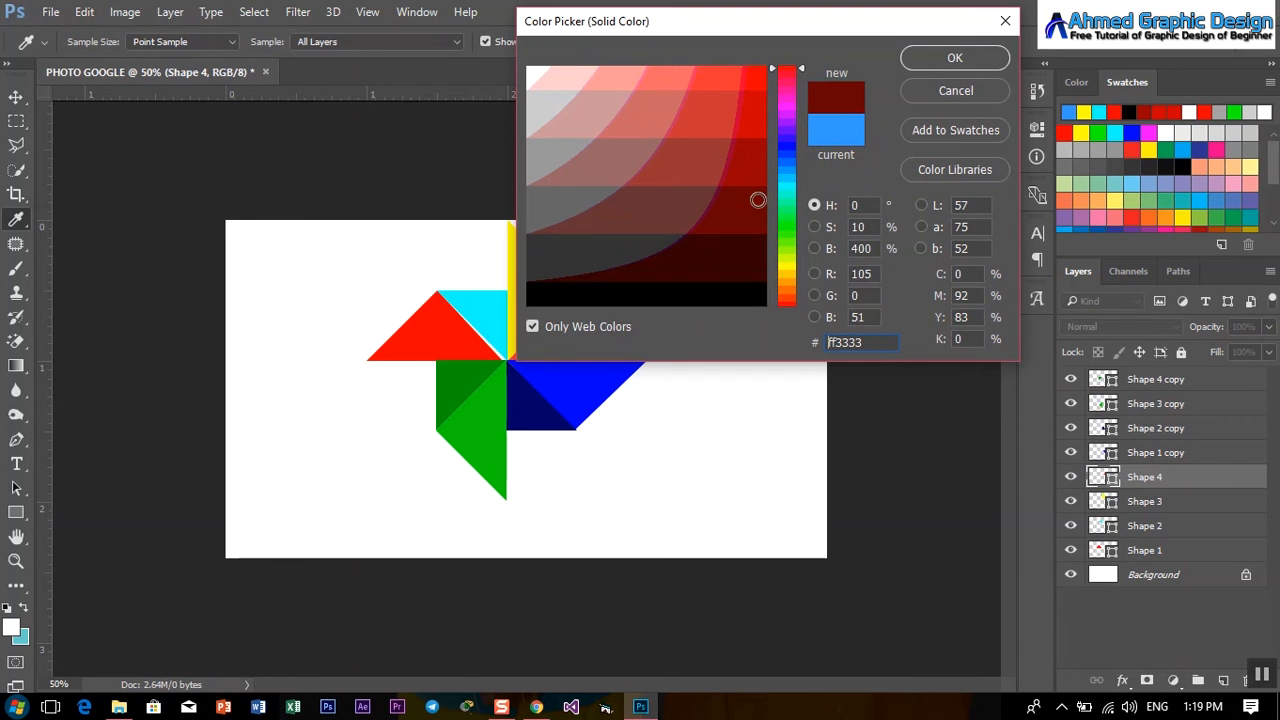
click(948, 59)
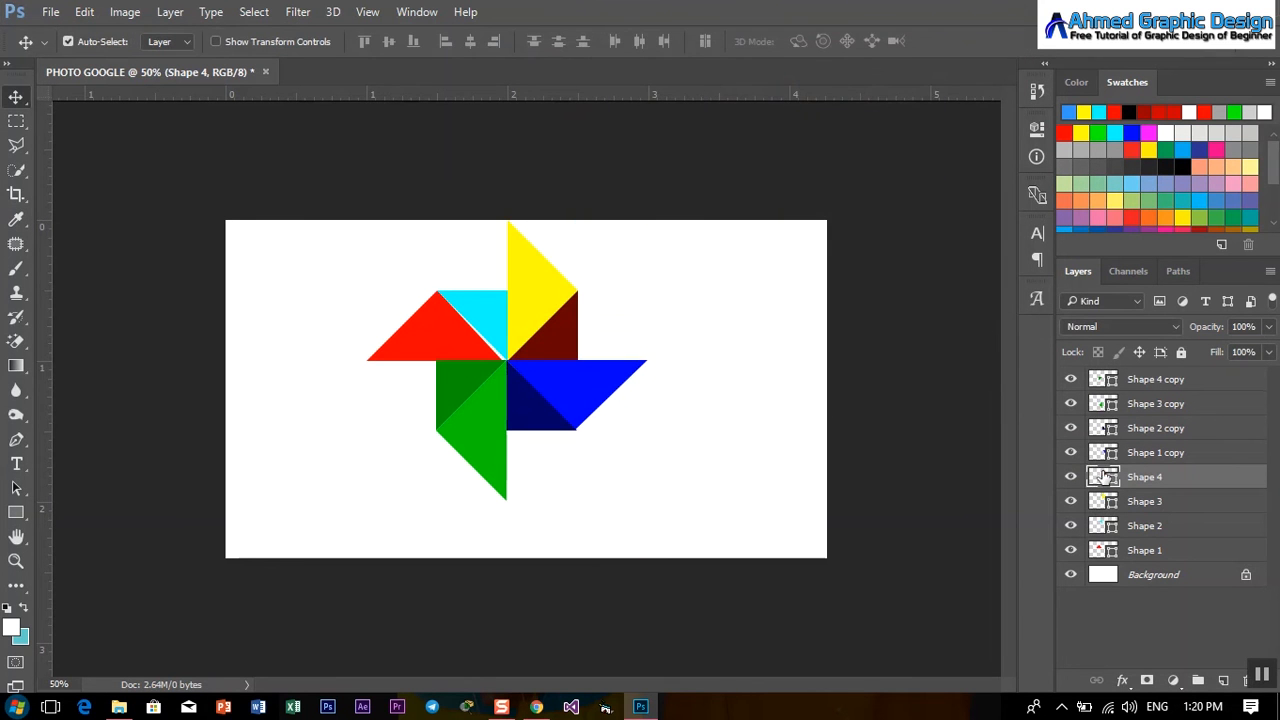
- Set the fill colour of Shape 4 to red cc0000
double_click(1103, 479)
click(756, 93)
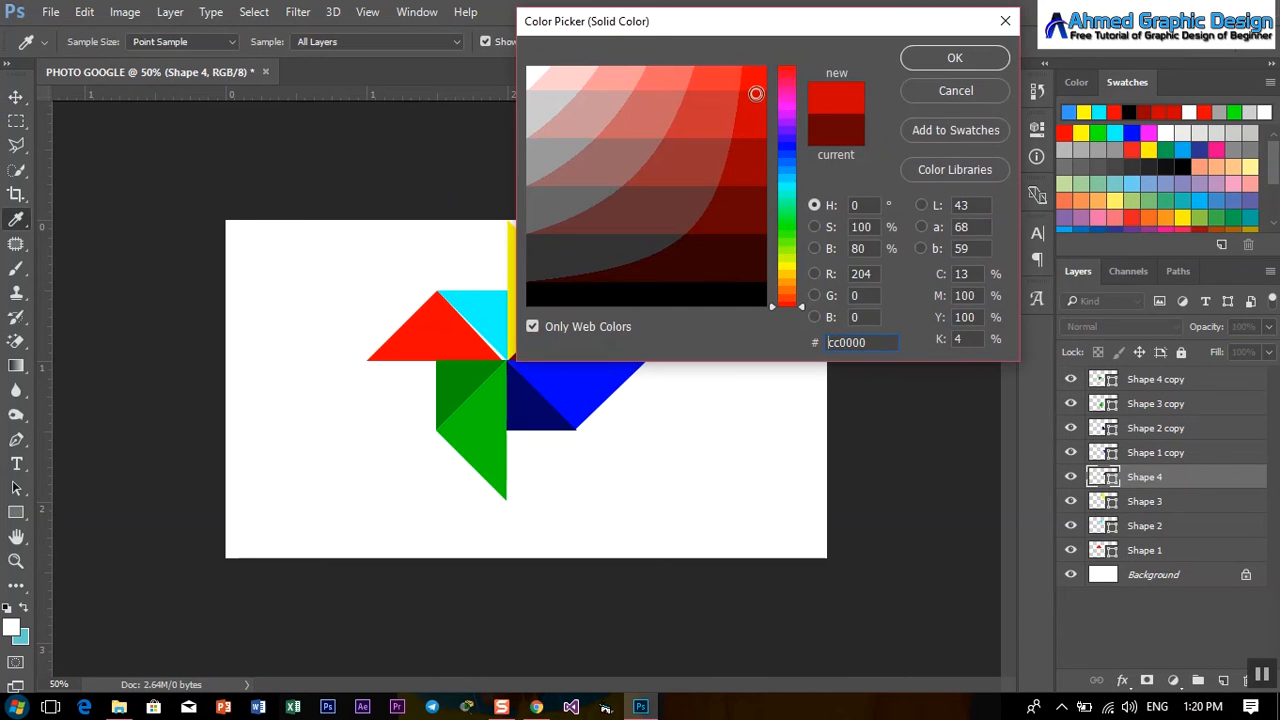
click(936, 58)
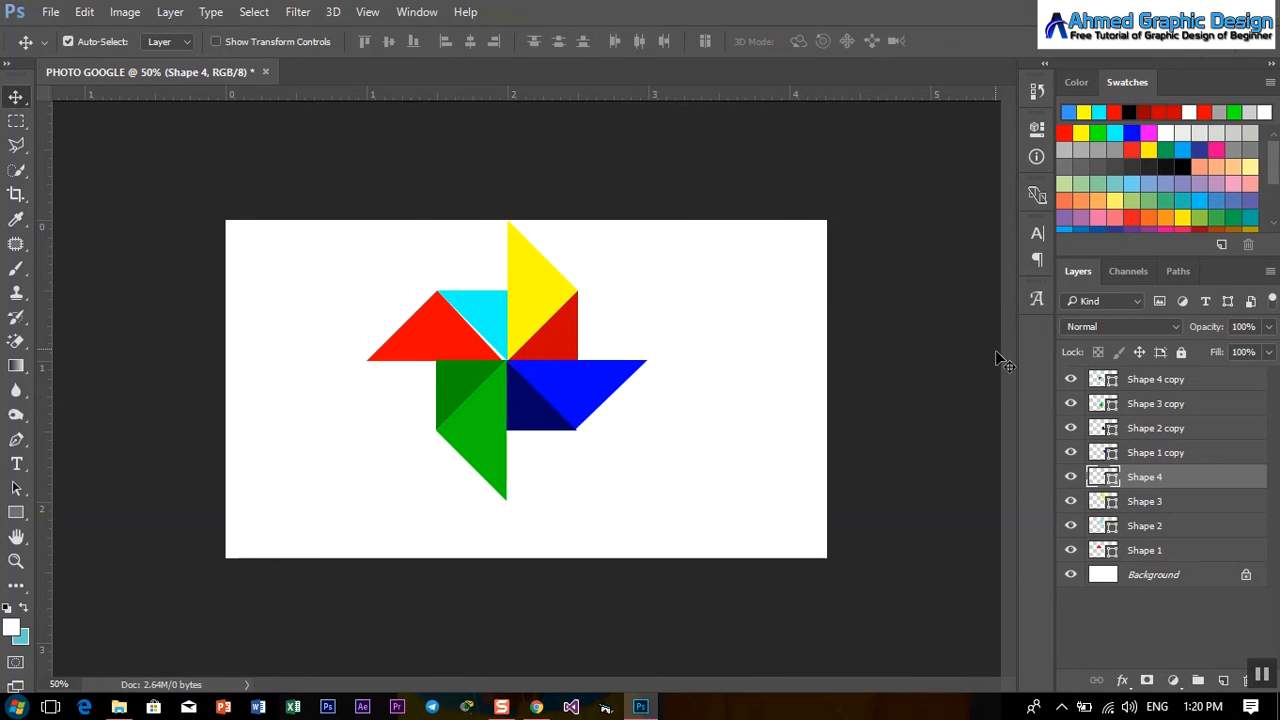
- Recolour the yellow triangle of the upper half, Shape 3, to a bright red lighter than the adjoining cc0000 triangle
double_click(1097, 505)
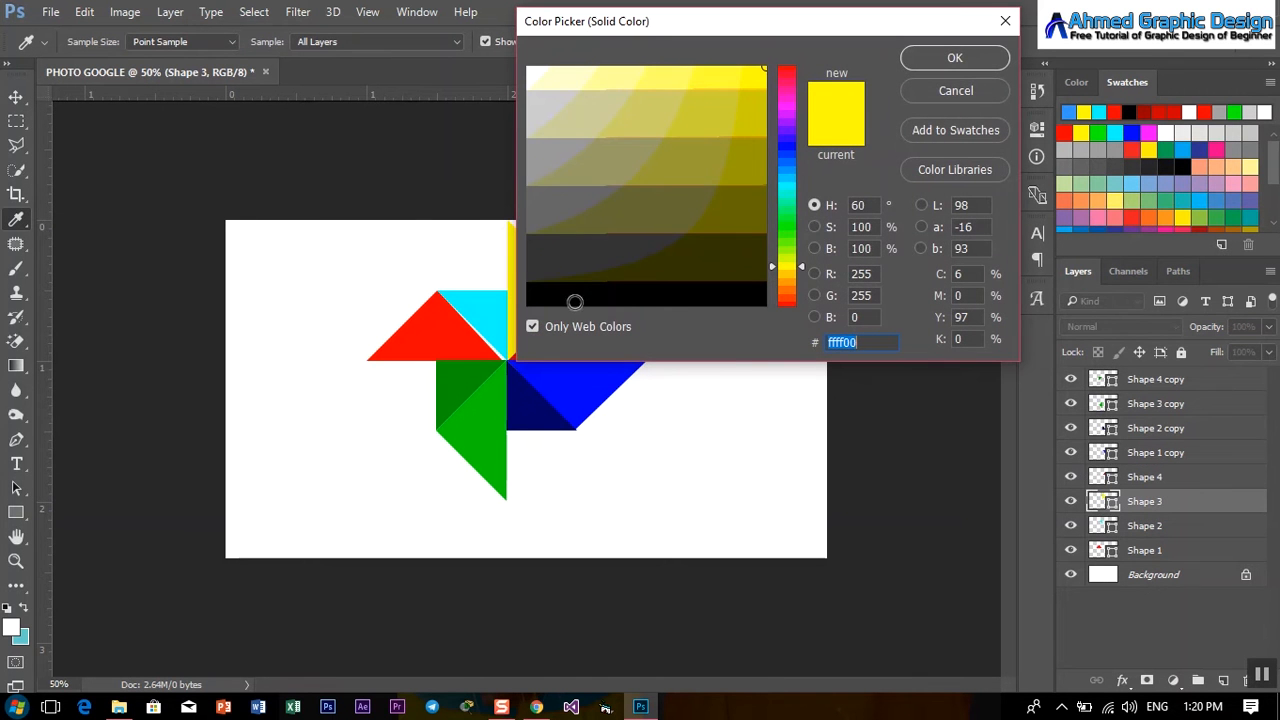
drag(643, 30, 777, 22)
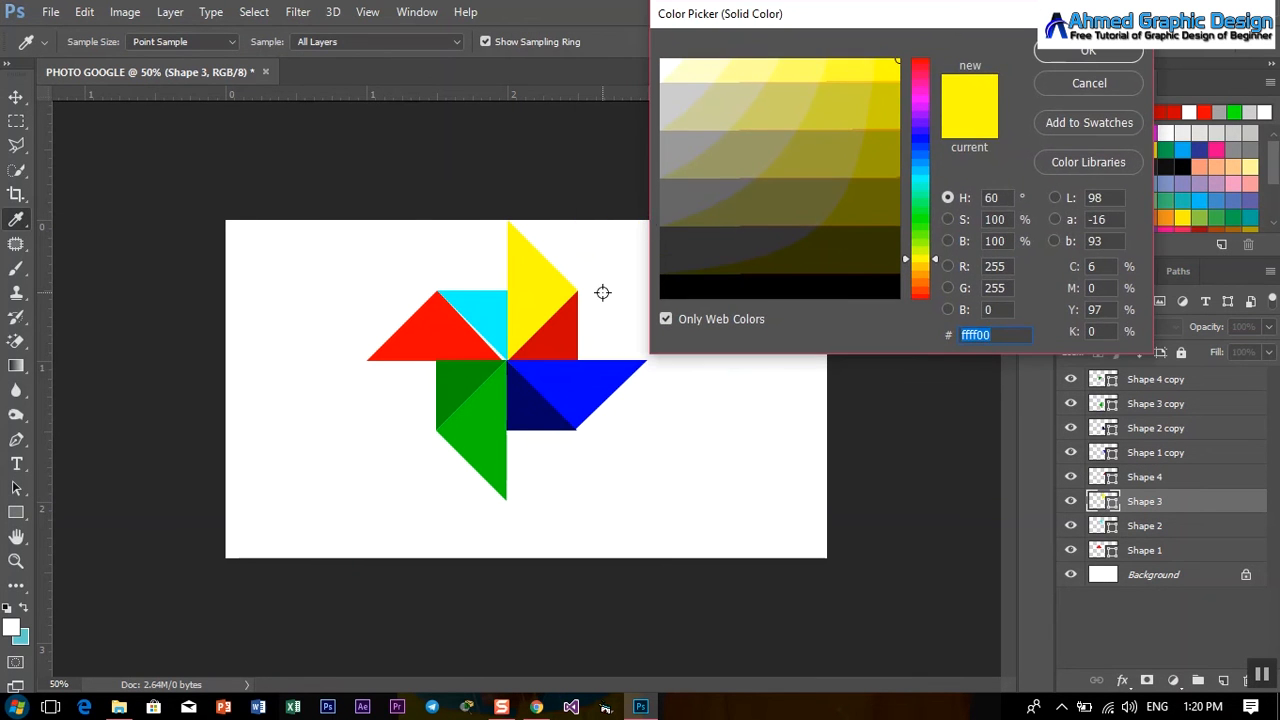
text(cc0000)
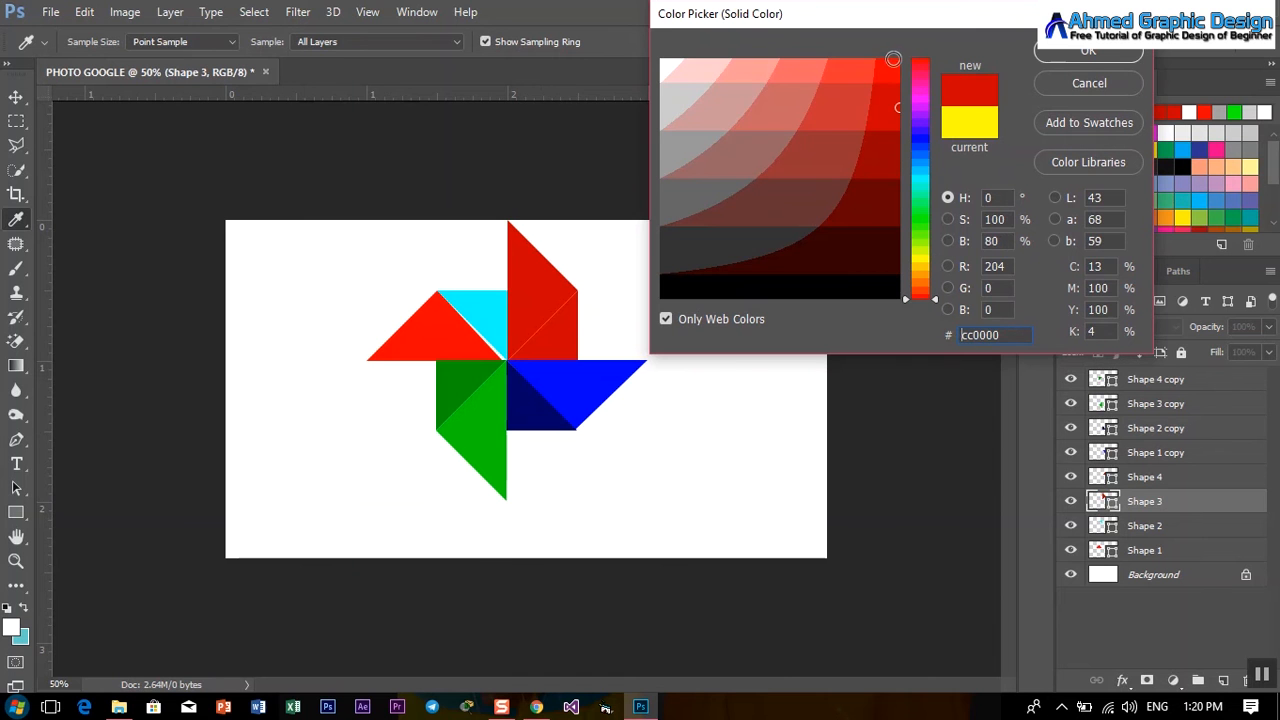
click(893, 60)
click(1086, 52)
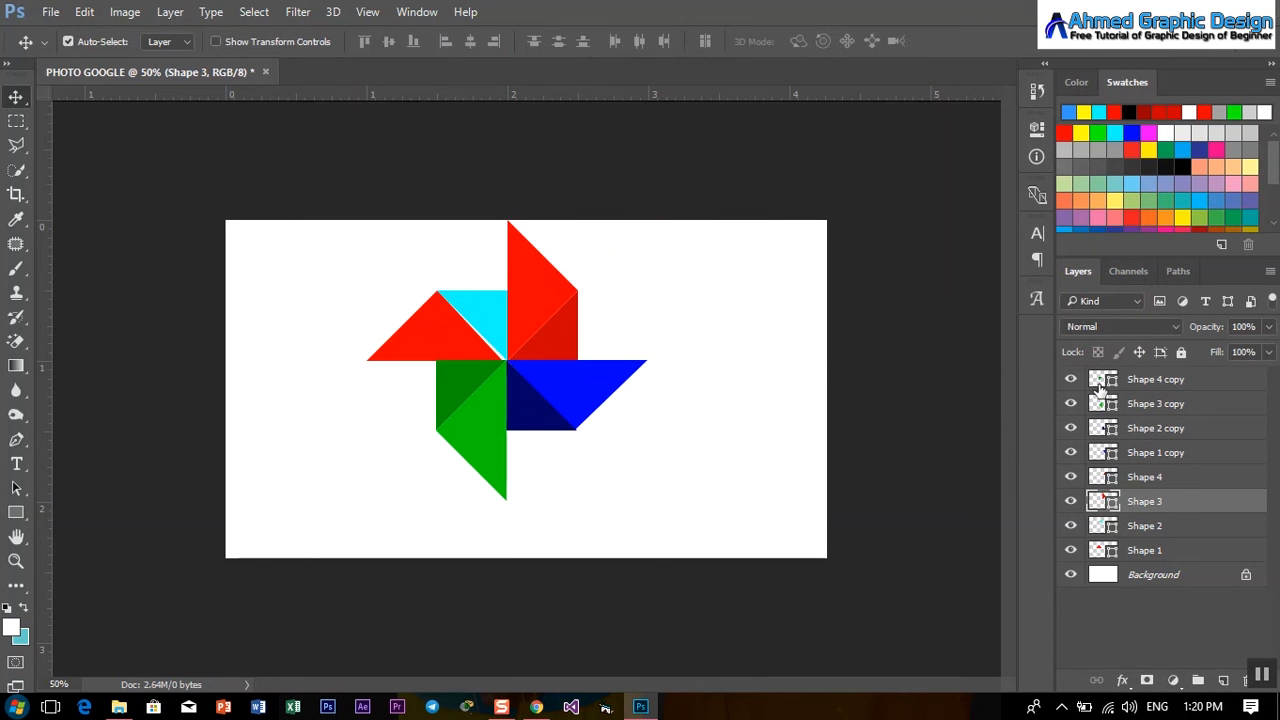
- Recolour the cyan triangle of the upper half, Shape 2, to orange ff6600
click(1071, 526)
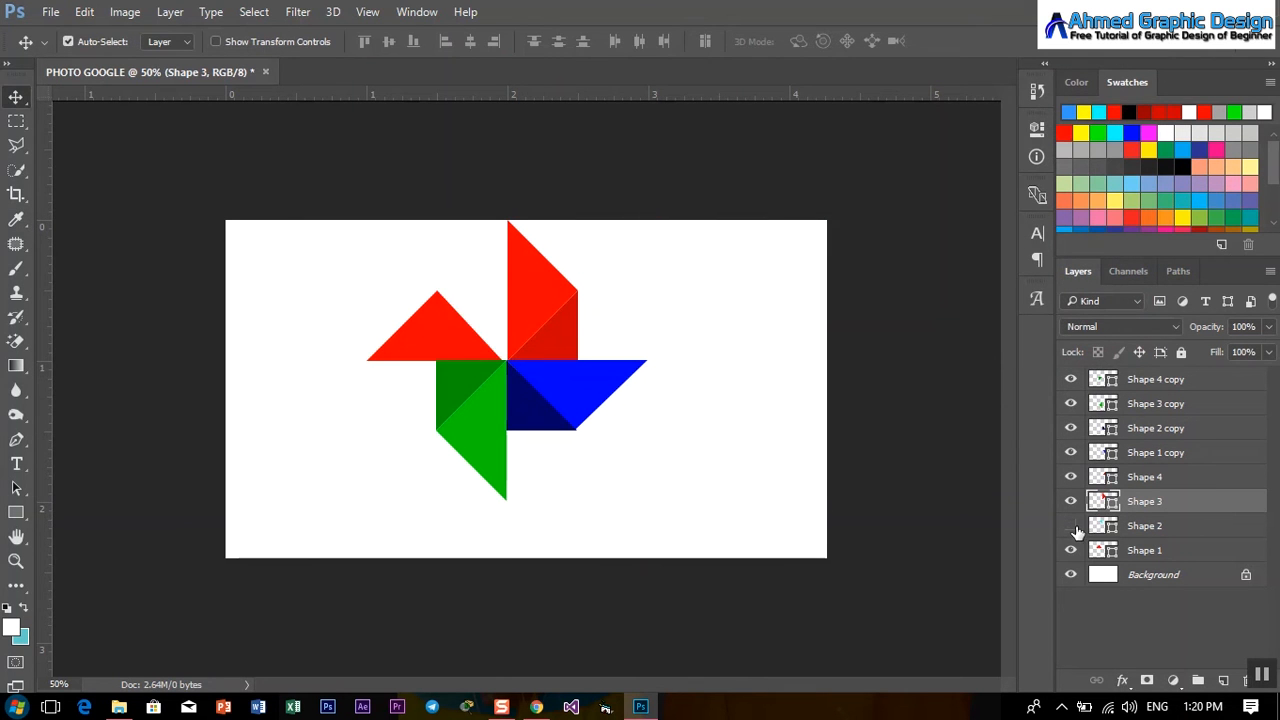
click(1071, 526)
double_click(1102, 526)
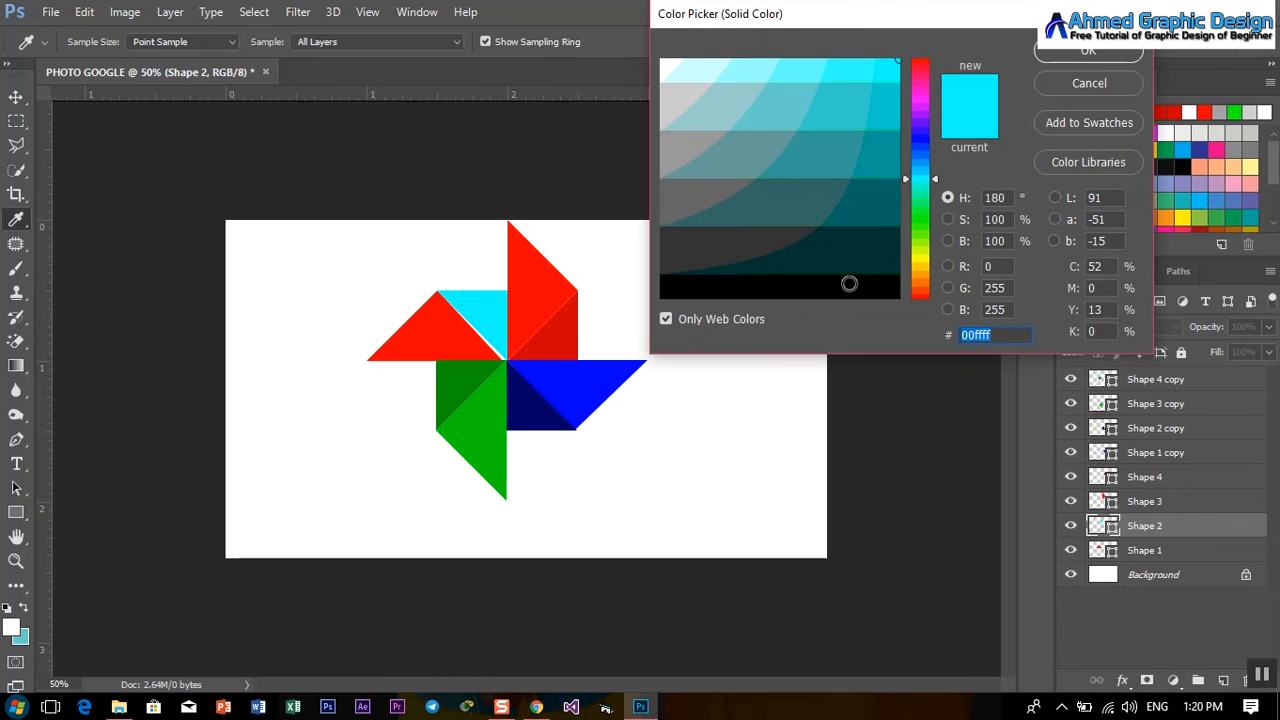
click(921, 282)
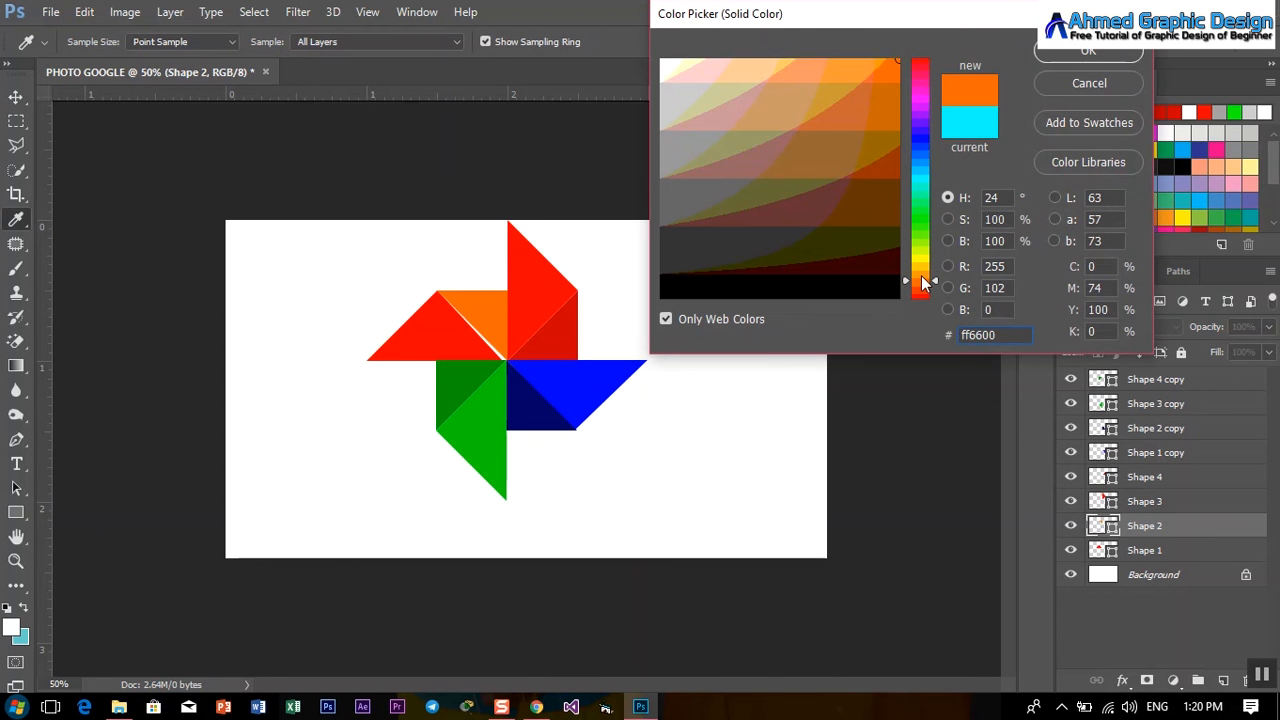
click(921, 275)
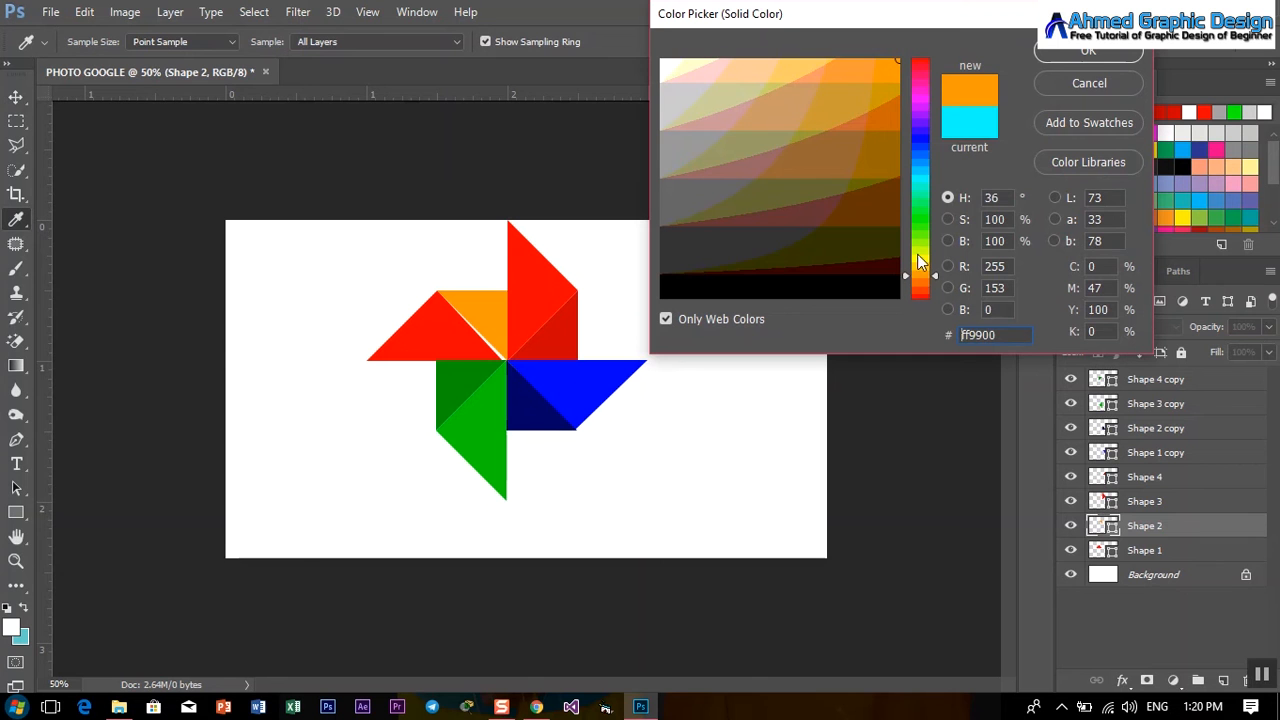
click(921, 266)
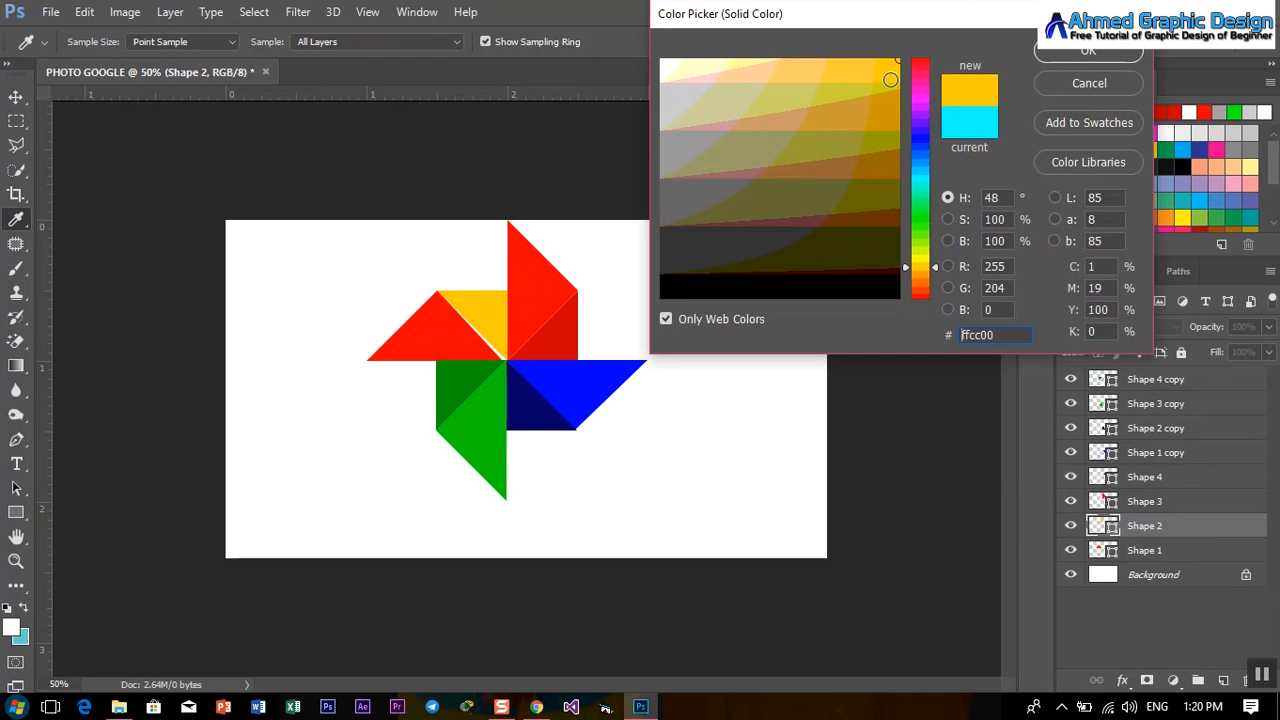
mouse_move(890, 79)
mouse_down()
mouse_move(894, 172)
mouse_move(880, 121)
mouse_up()
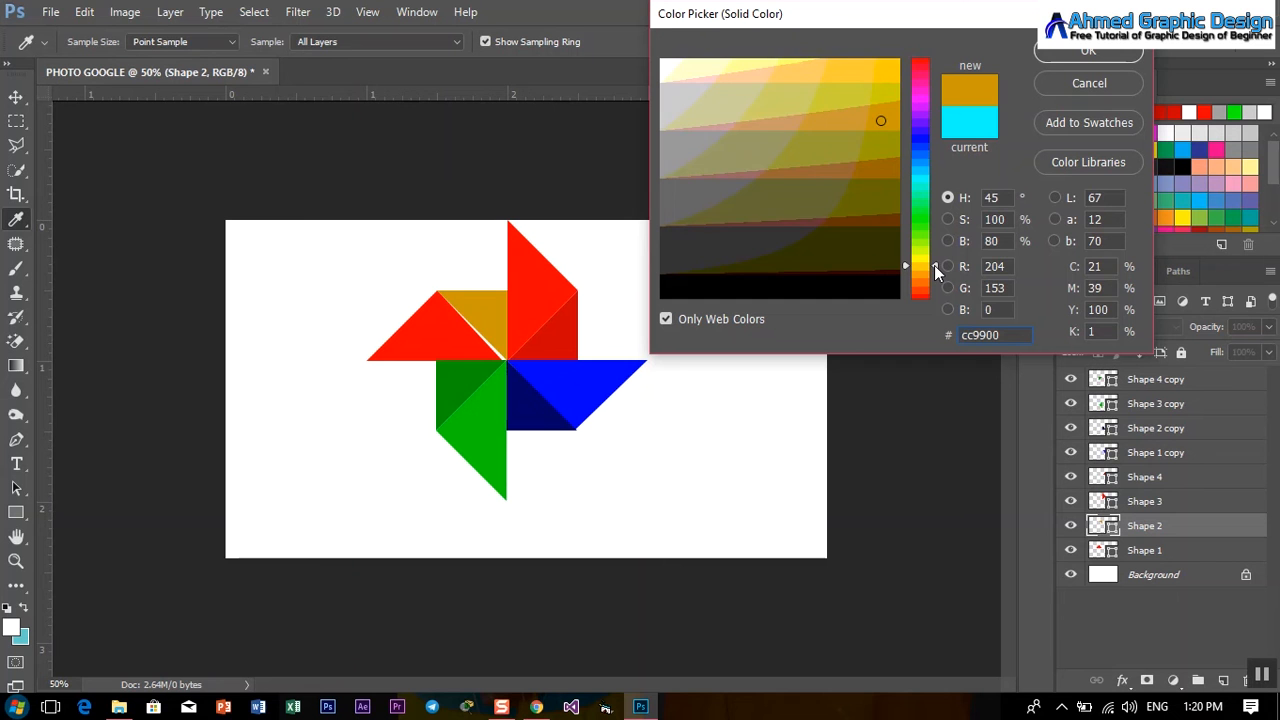
drag(934, 265, 930, 281)
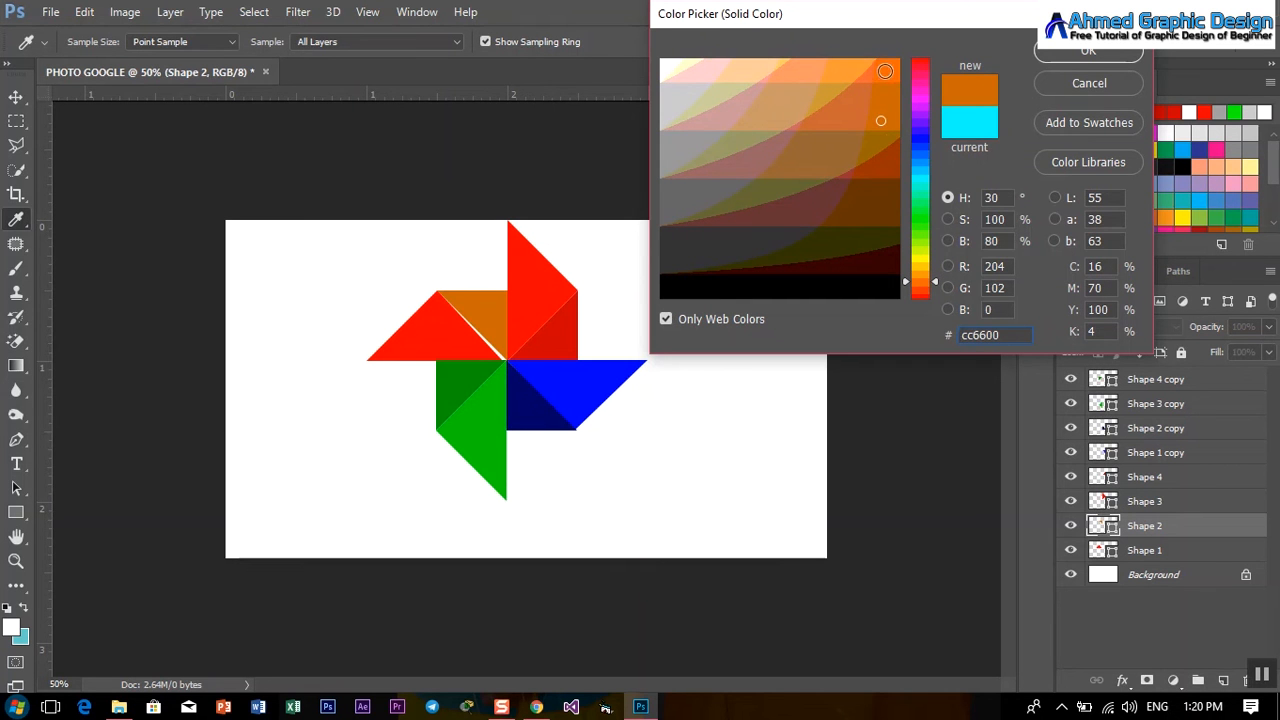
click(885, 71)
click(1084, 52)
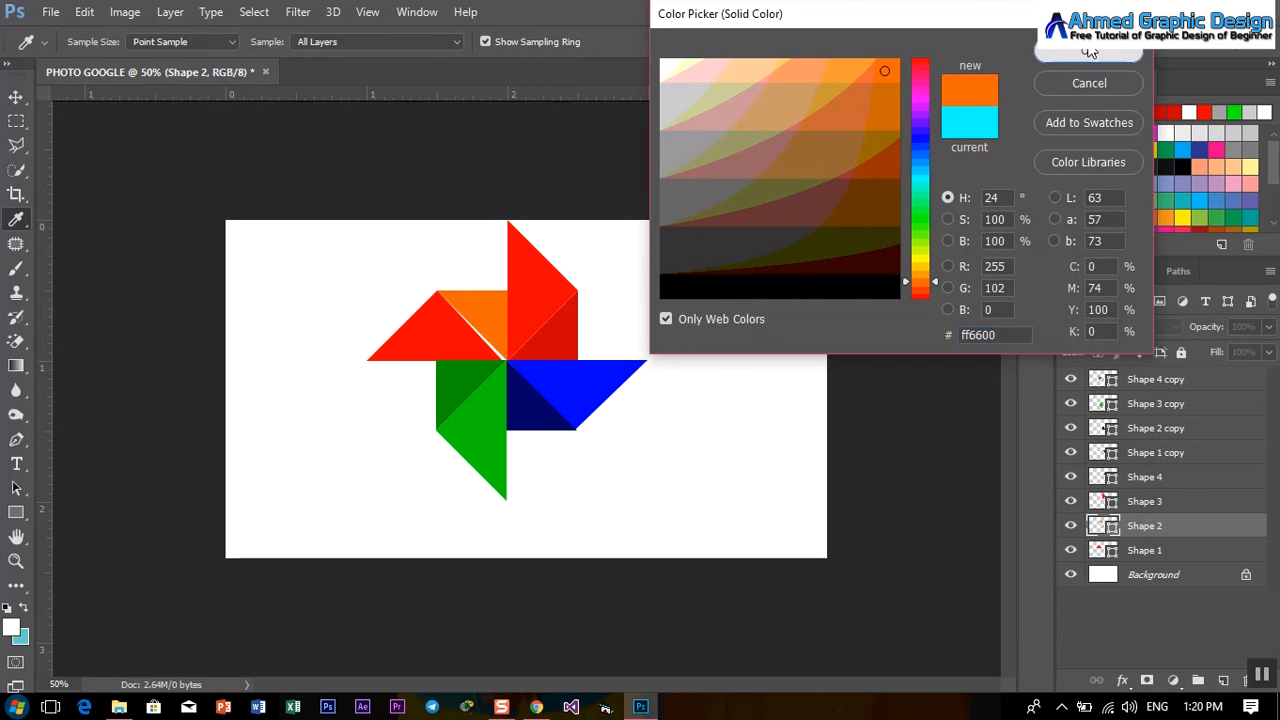
- Free-transform Shape 1, stretching its inner side to about 103.81% width to close the white gap beside Shape 2
click(1100, 556)
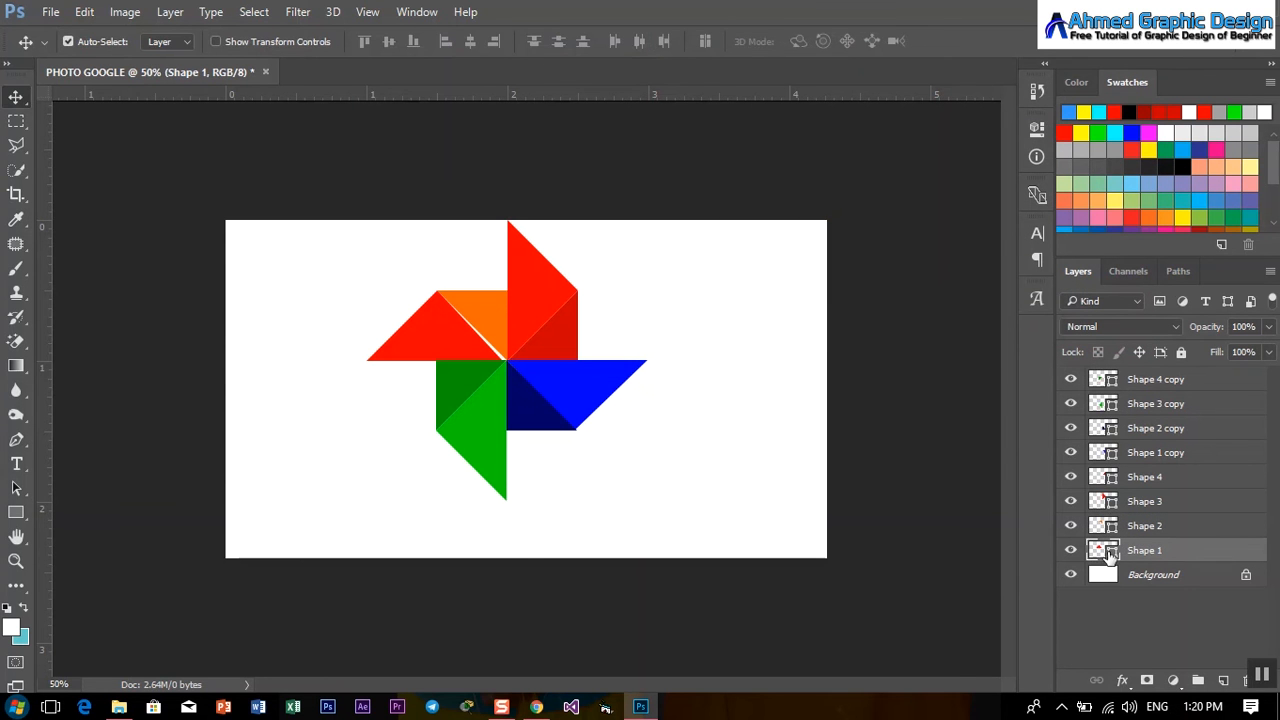
key(ctrl+t)
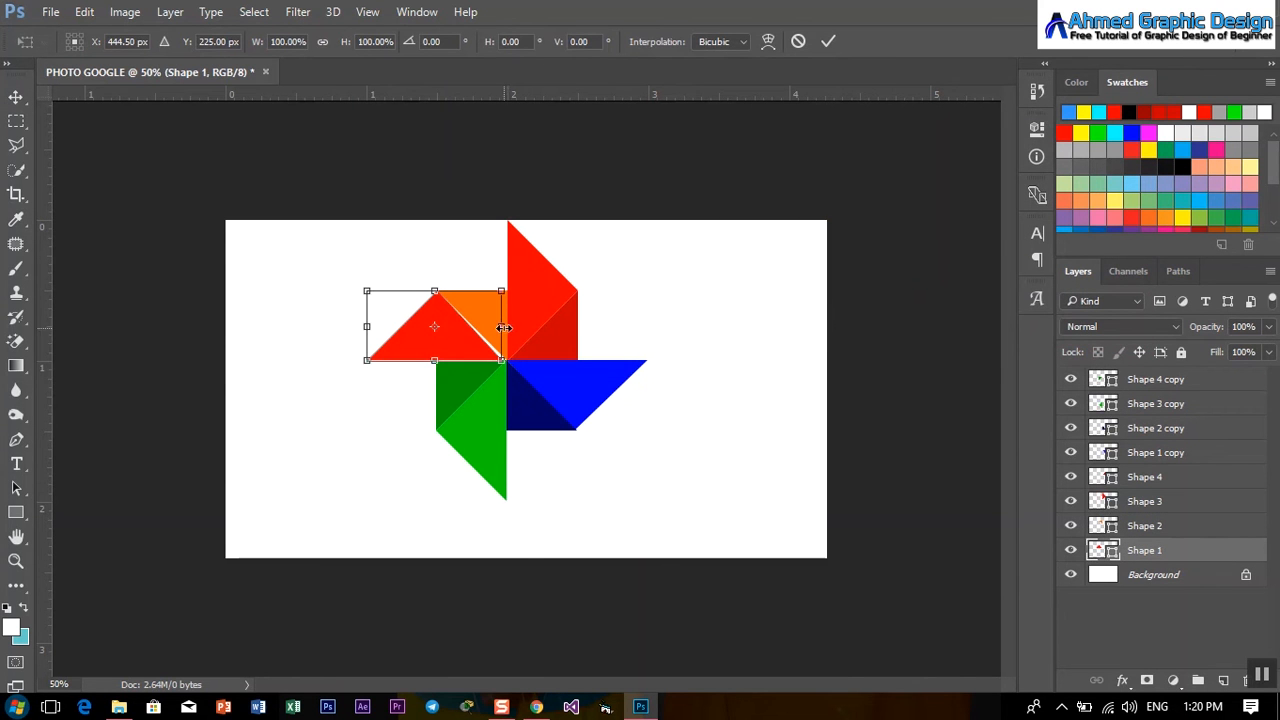
drag(505, 329, 507, 329)
click(828, 41)
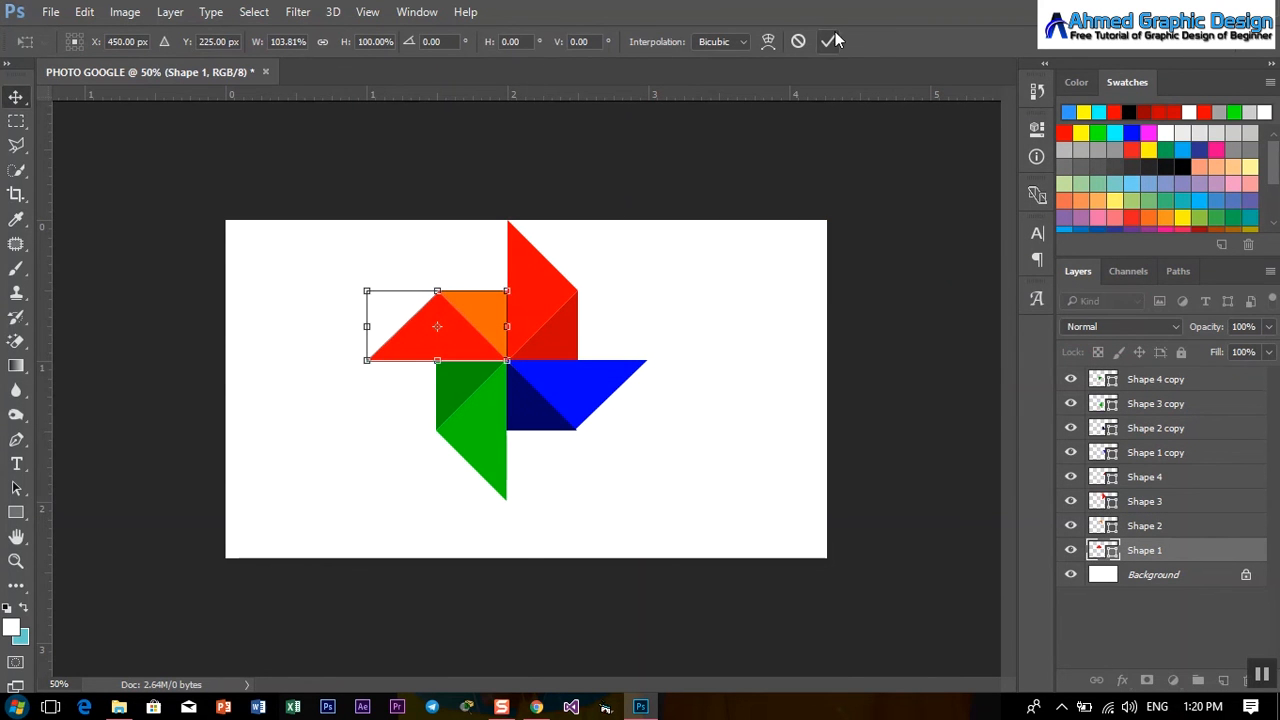
- Recolour the red triangle Shape 1 to orange ff6600, sampling Shape 2 and trying lighter orange shades
double_click(1104, 557)
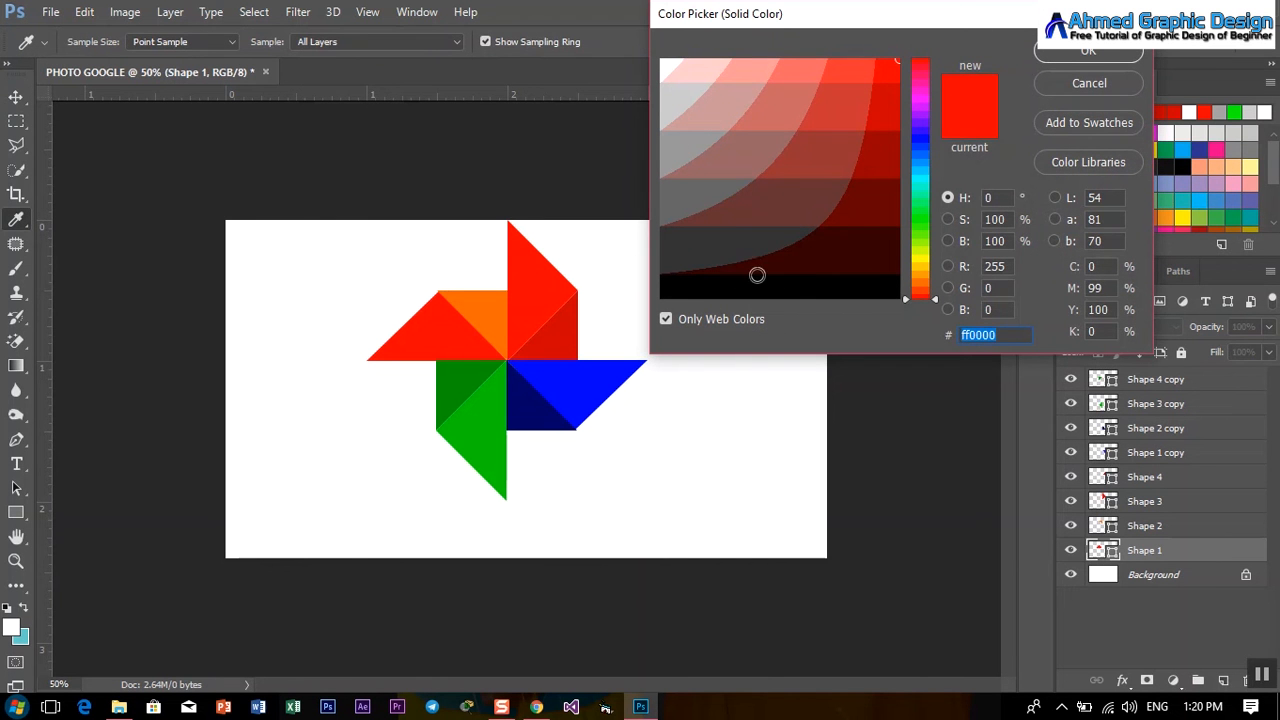
click(484, 299)
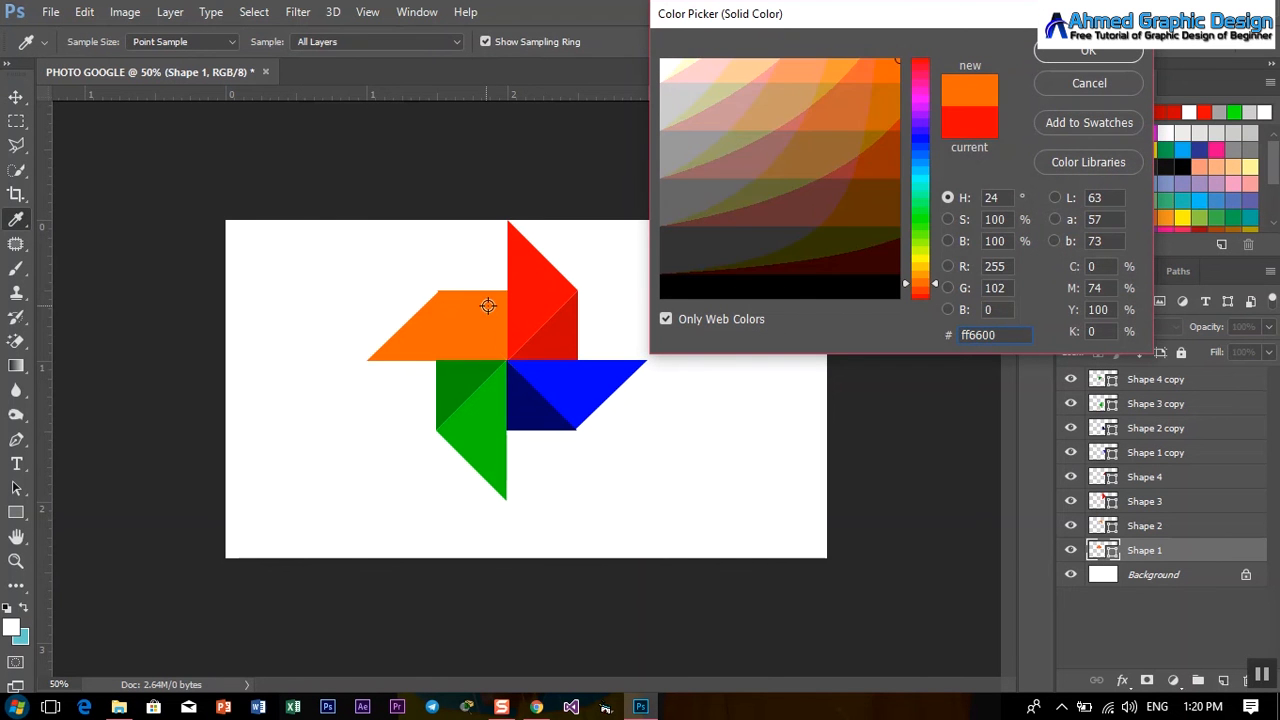
click(836, 60)
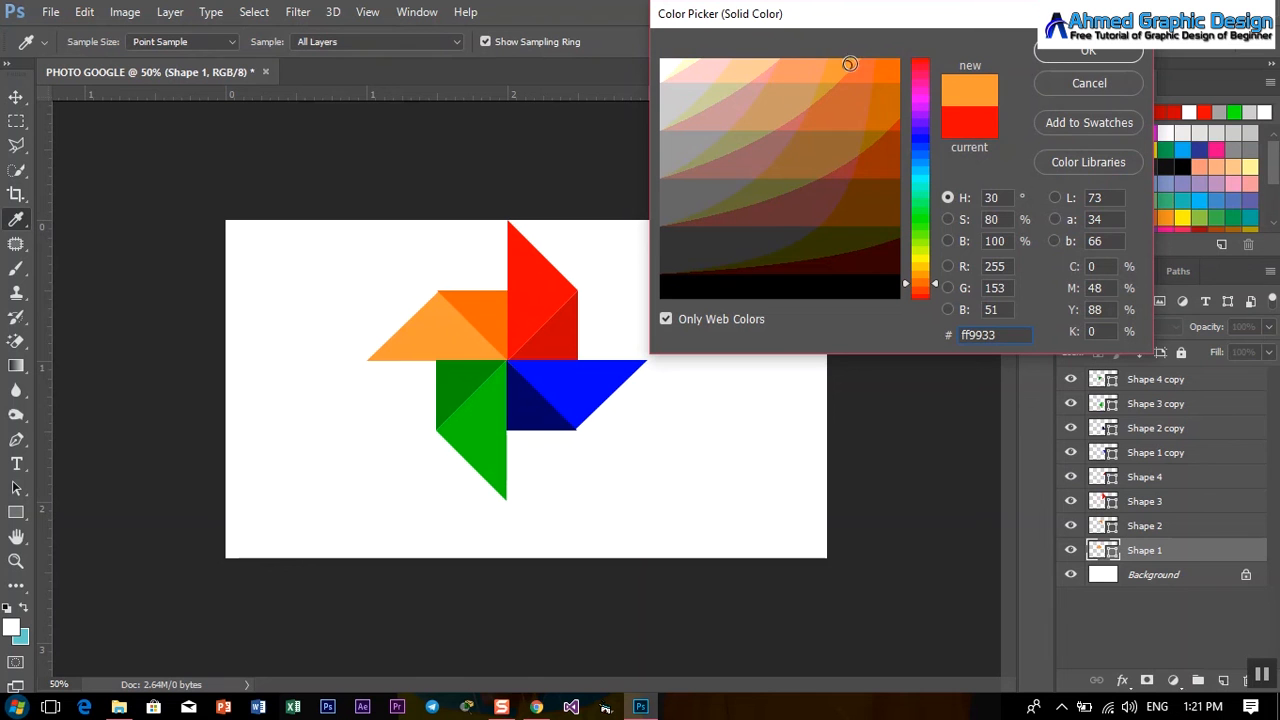
click(857, 62)
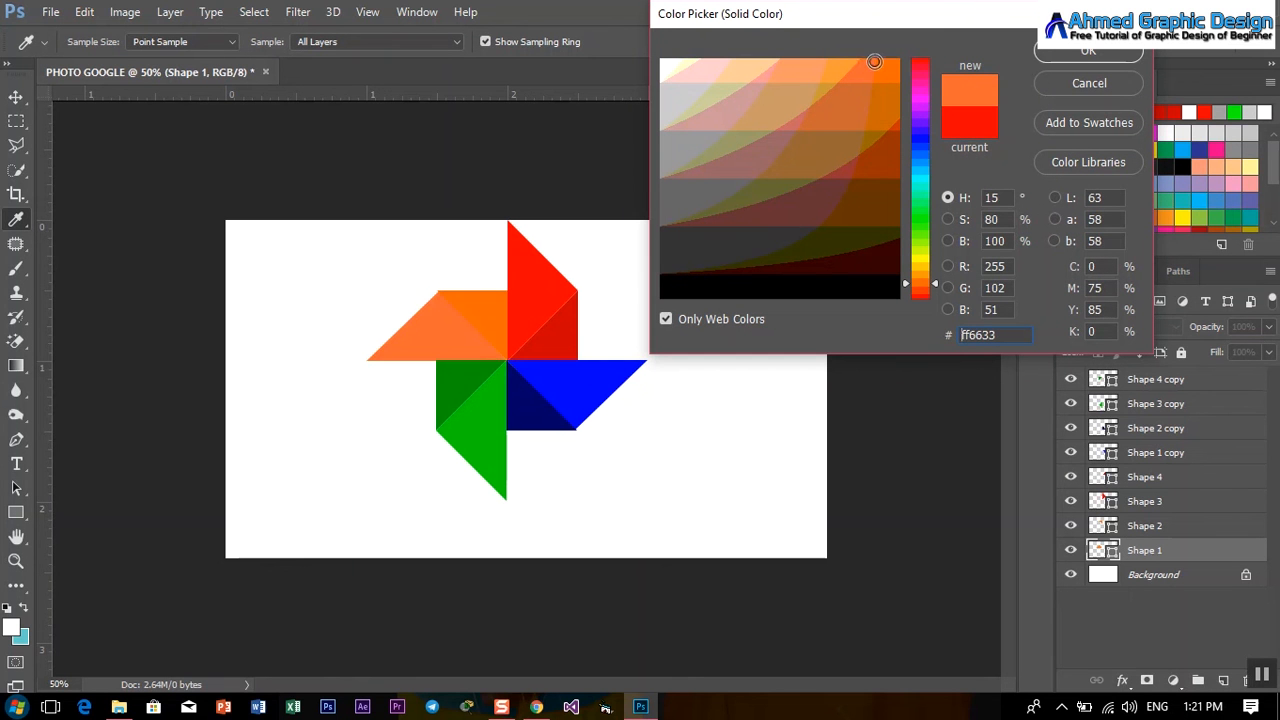
click(878, 64)
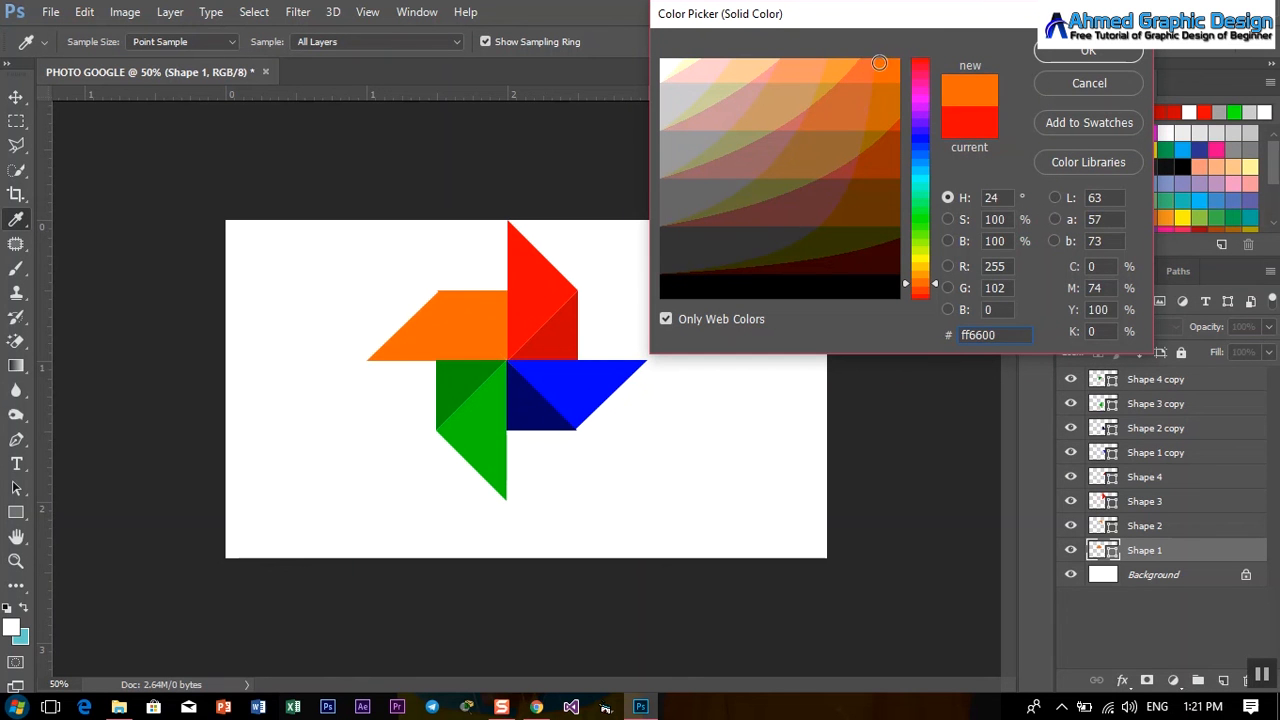
click(871, 63)
click(887, 64)
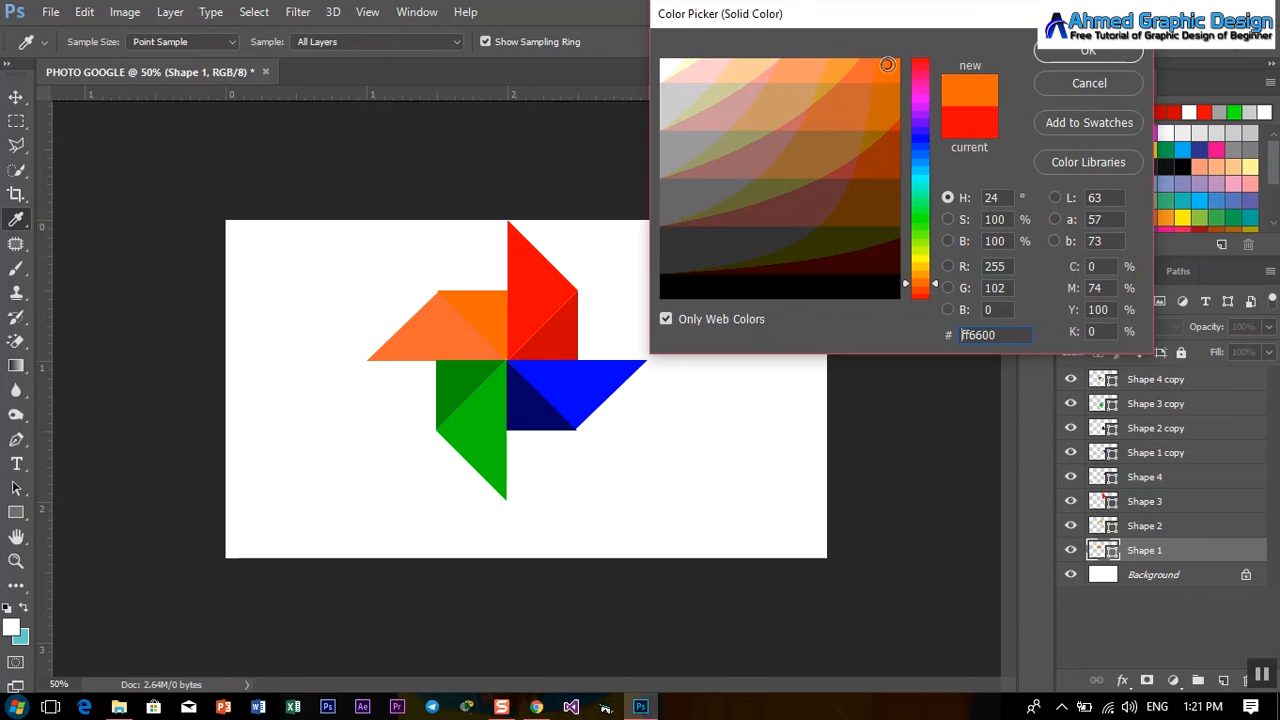
click(1076, 50)
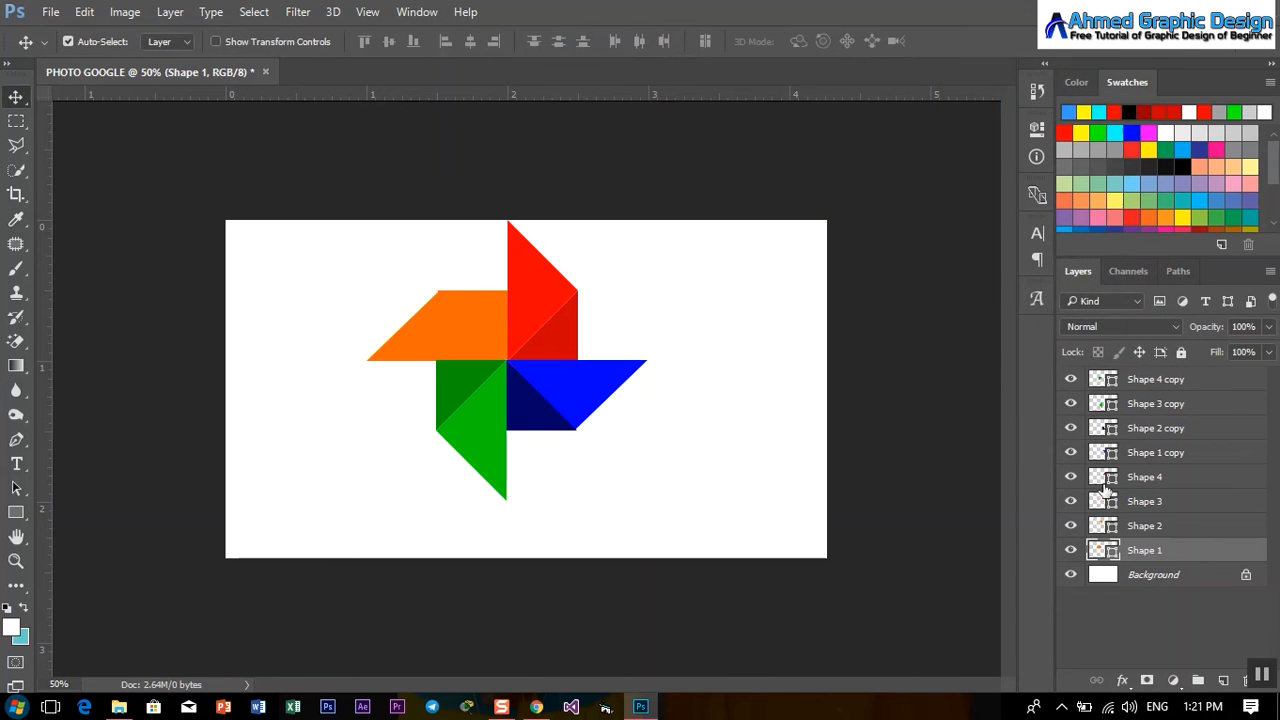
- Set the fill colour of the Shape 2 triangle to golden yellow ffcc00
double_click(1103, 527)
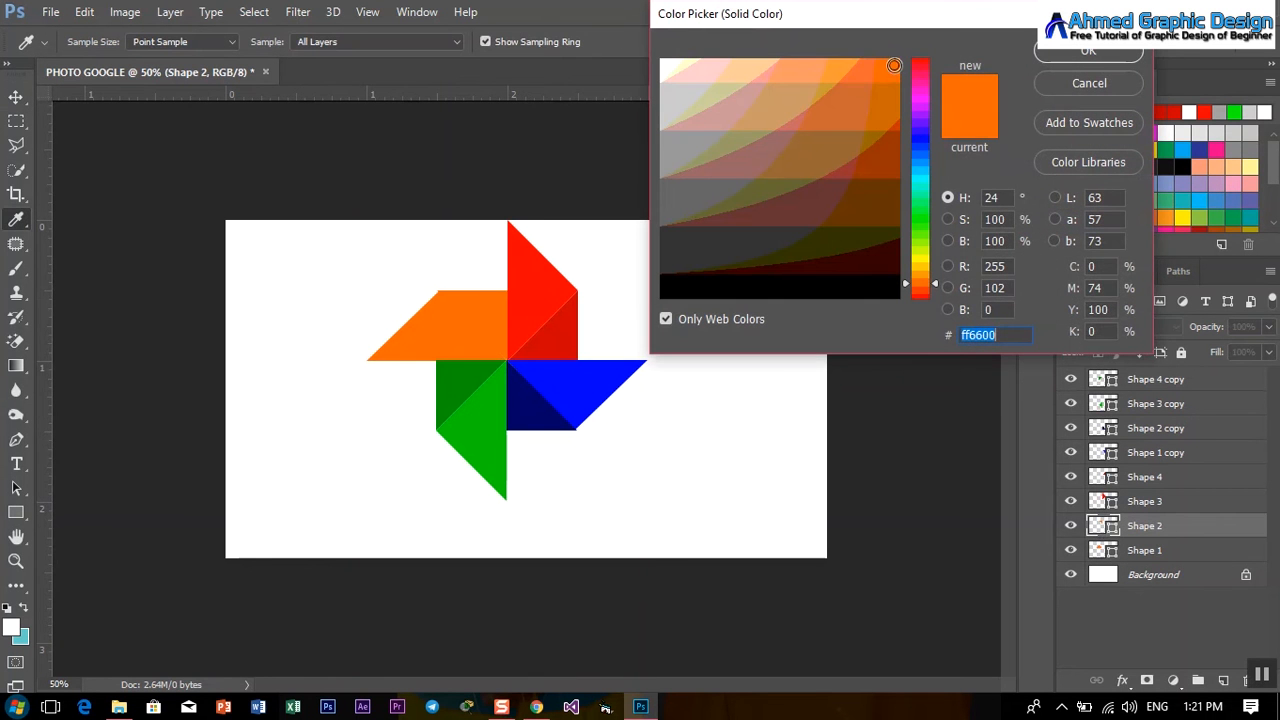
mouse_move(894, 65)
mouse_down()
mouse_move(894, 148)
mouse_move(889, 132)
mouse_up()
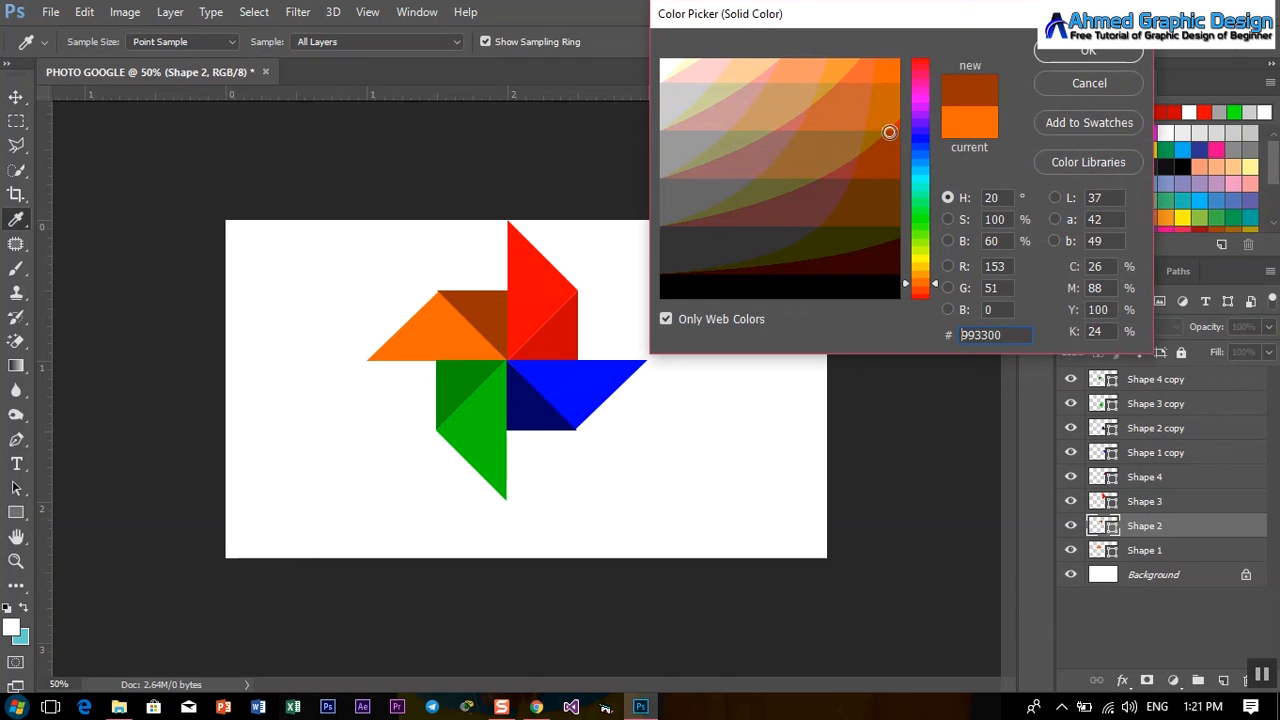
click(934, 275)
drag(934, 276, 936, 269)
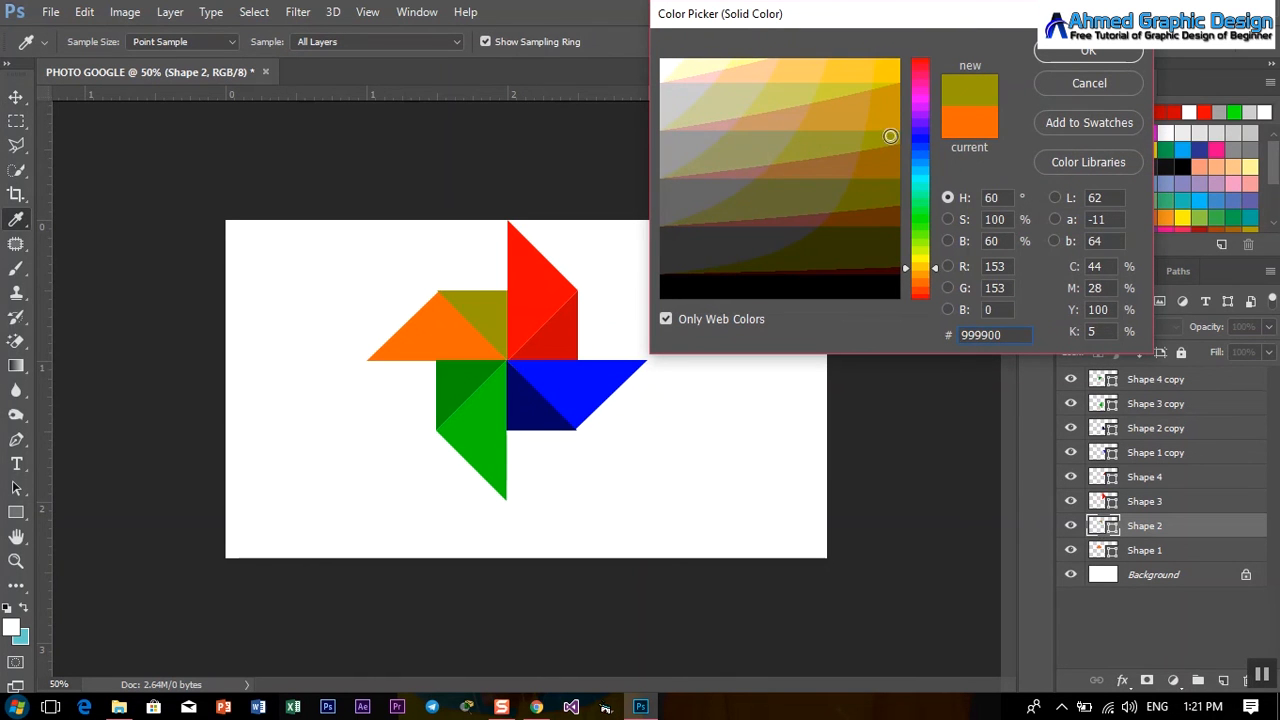
mouse_move(890, 133)
mouse_down()
mouse_move(890, 102)
mouse_move(864, 80)
mouse_move(902, 57)
mouse_up()
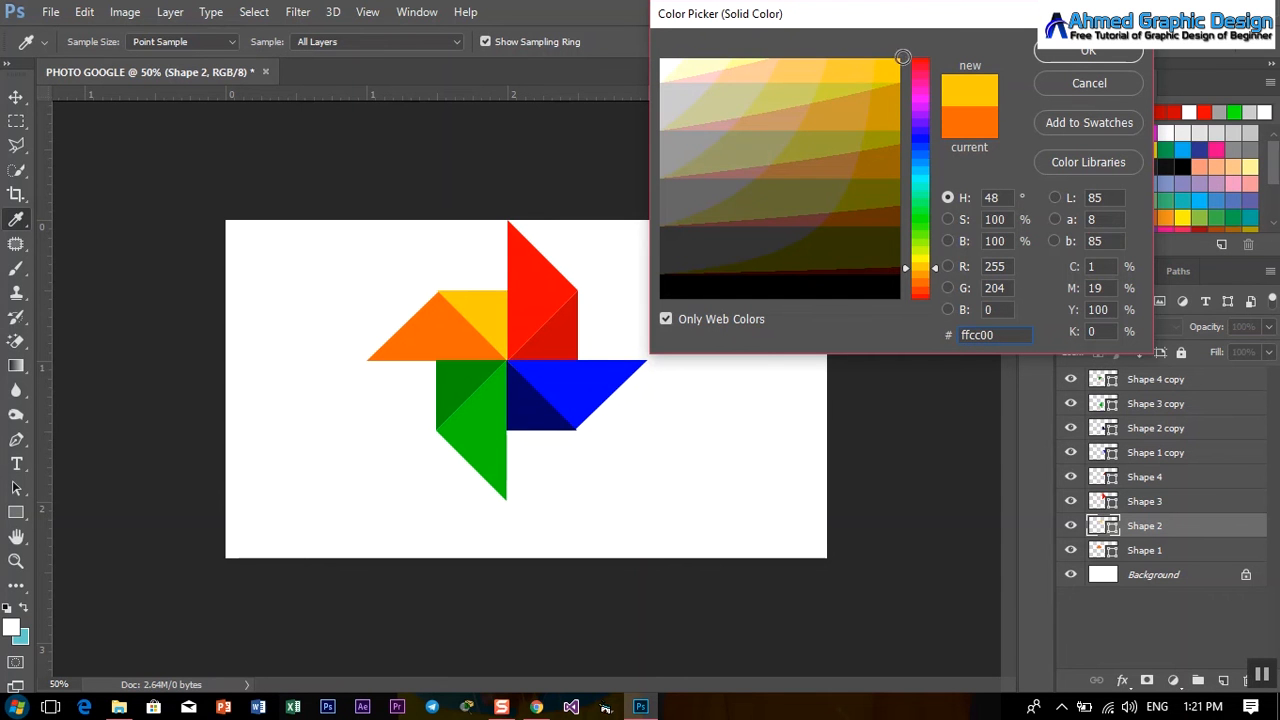
click(1089, 52)
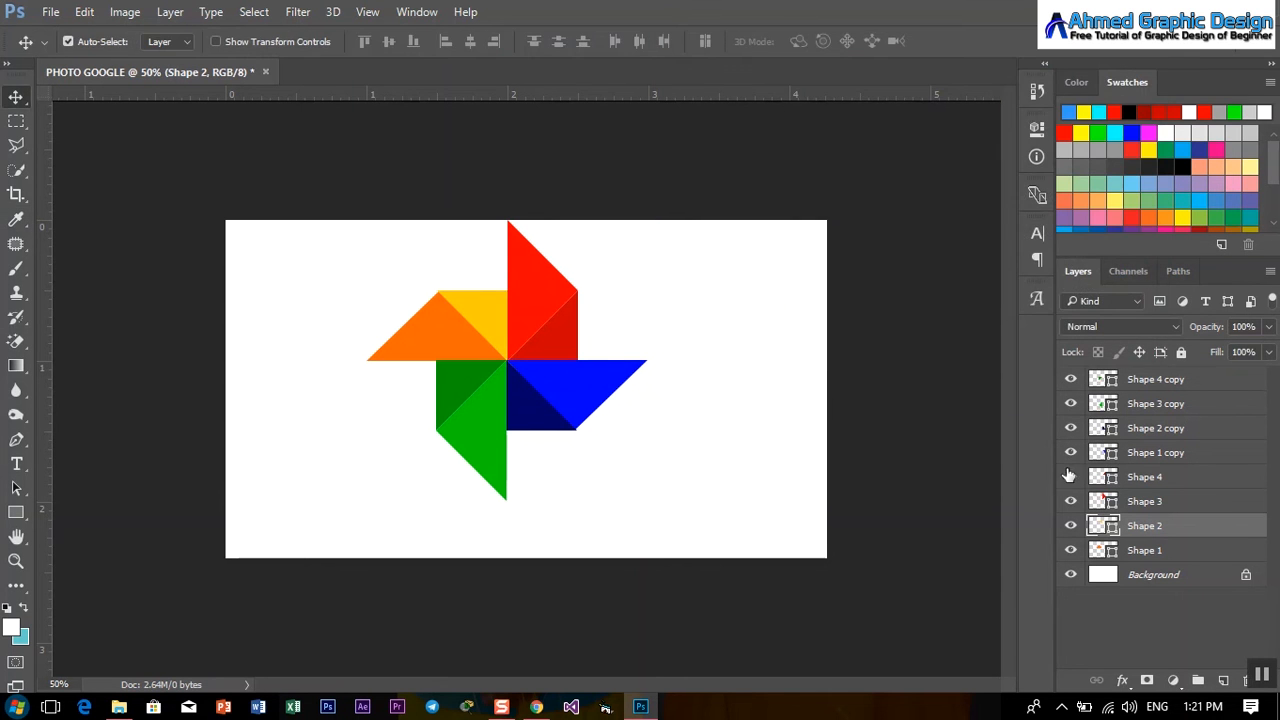
- Recolour the outer triangle Shape 1 to a lighter yellow, ffff33
double_click(1103, 556)
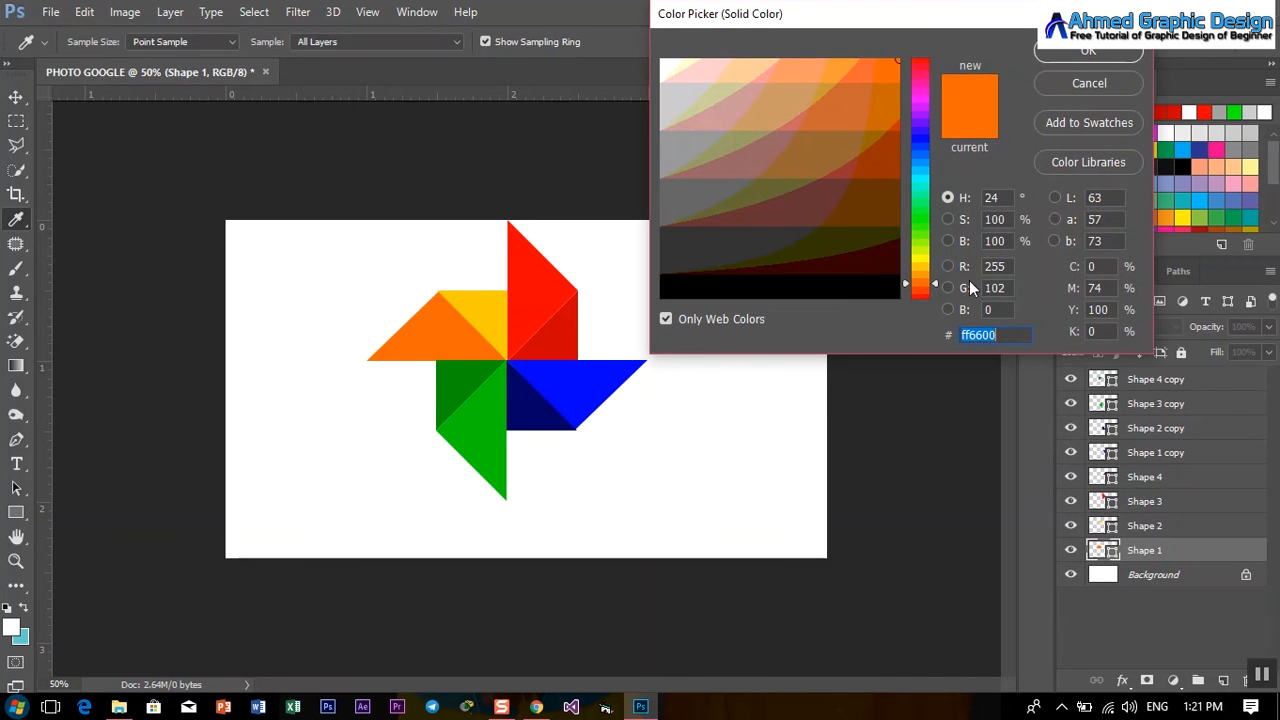
click(486, 300)
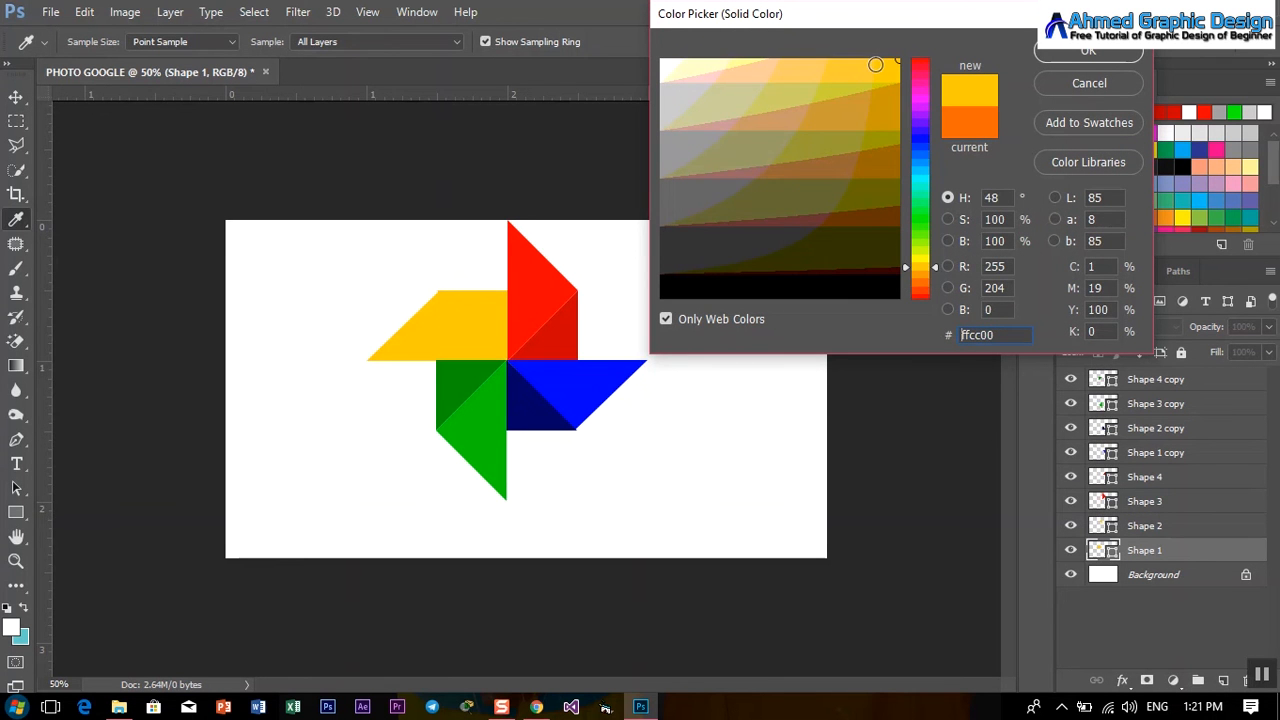
click(874, 63)
mouse_move(866, 63)
mouse_down()
mouse_move(766, 63)
mouse_move(860, 65)
mouse_up()
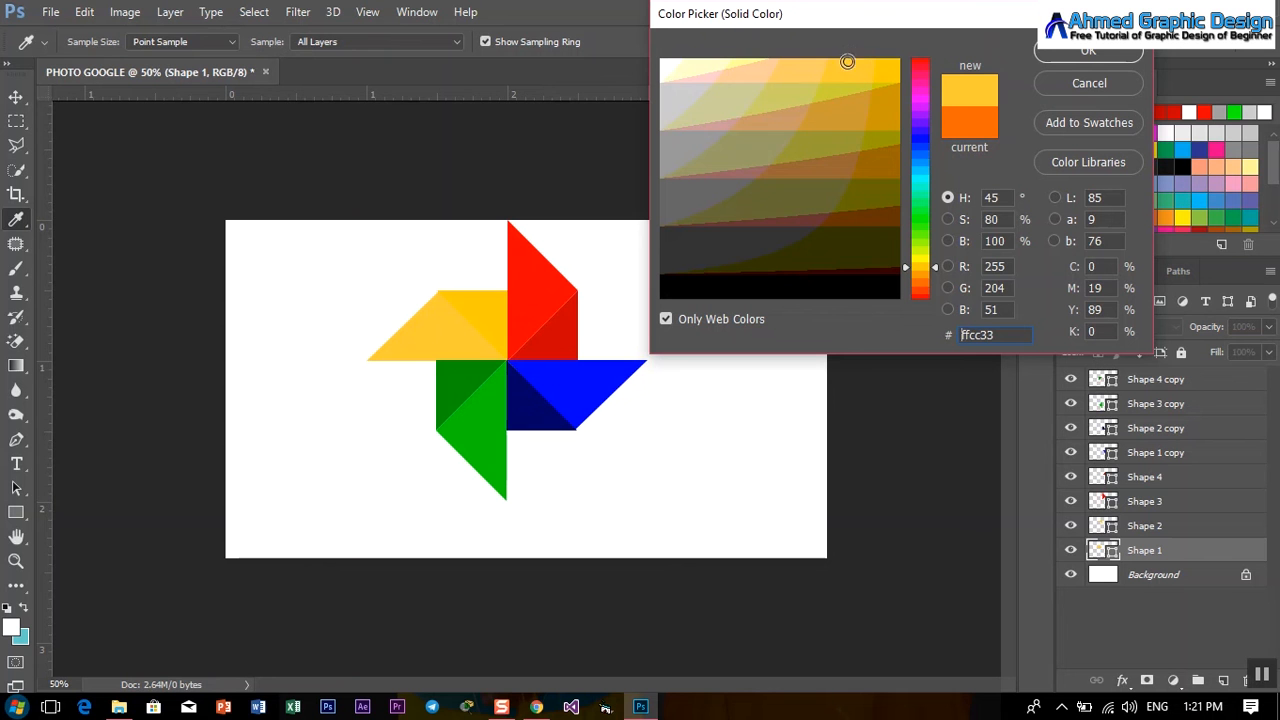
drag(847, 62, 835, 61)
click(937, 263)
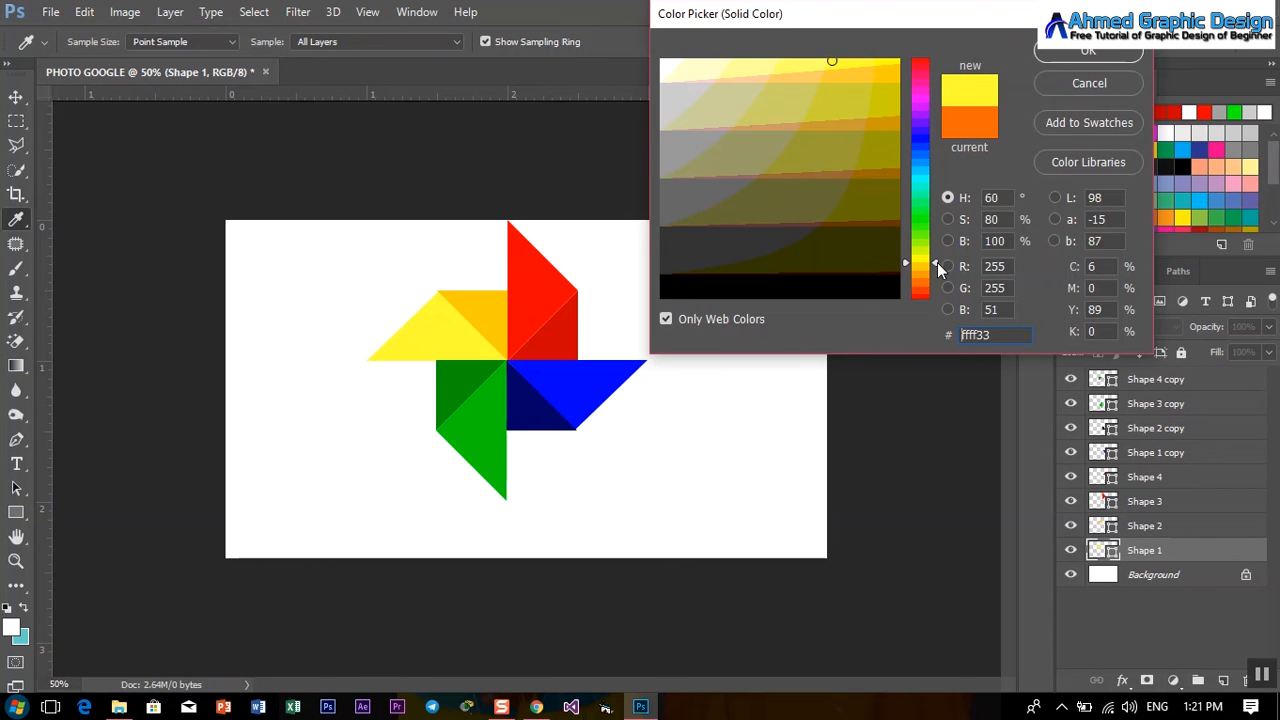
click(1089, 50)
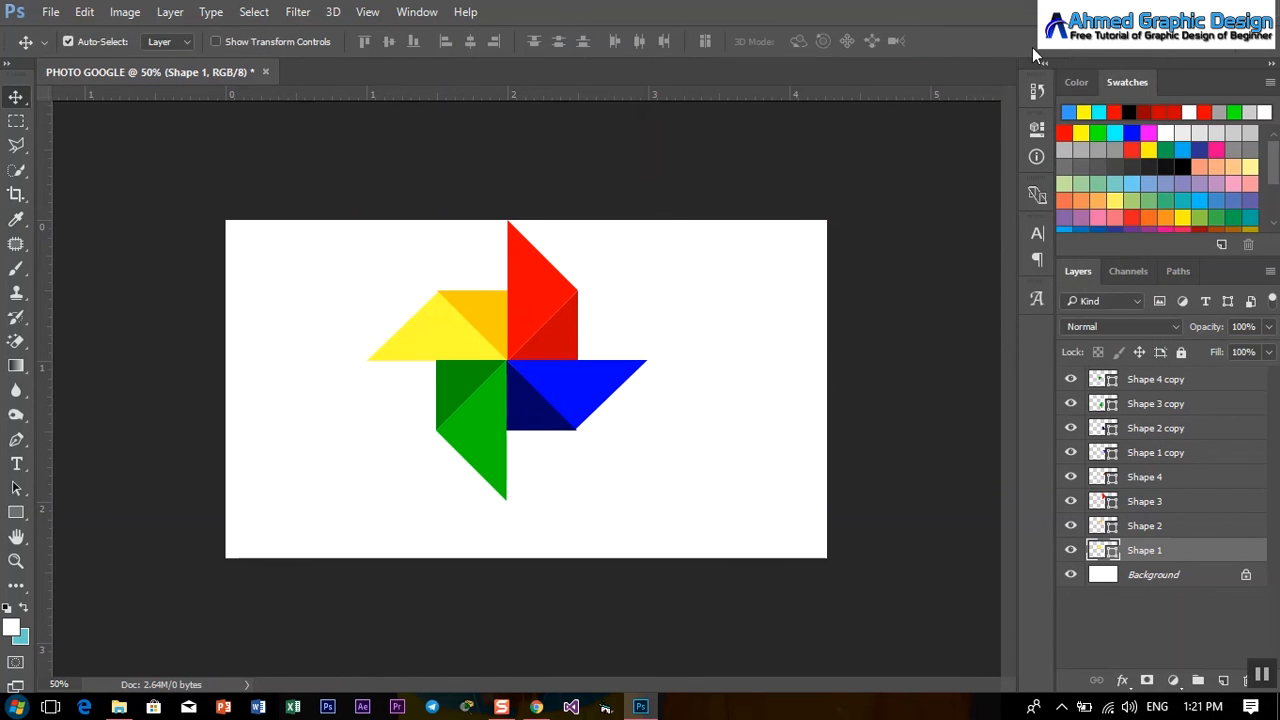
- Draw a four-pointed star about 104 px wide near the pinwheel's centre using the Polygon tool with the Star option
click(16, 512)
right_click(16, 512)
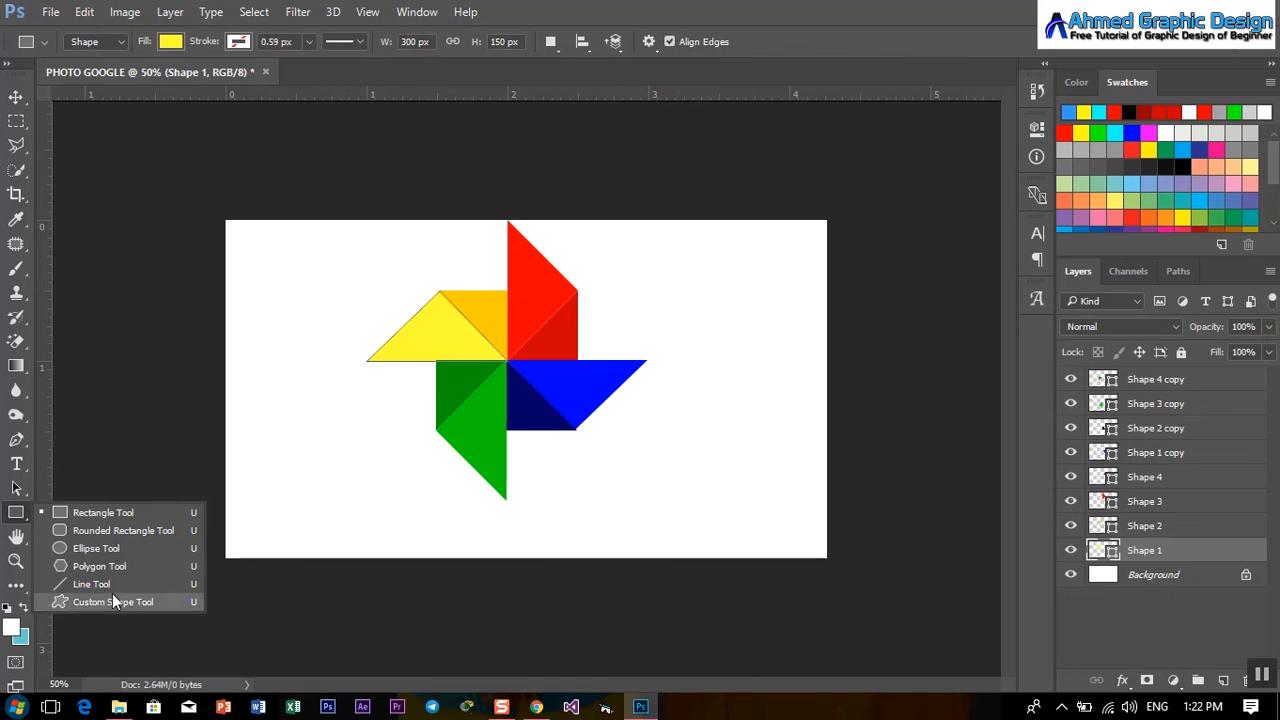
click(109, 566)
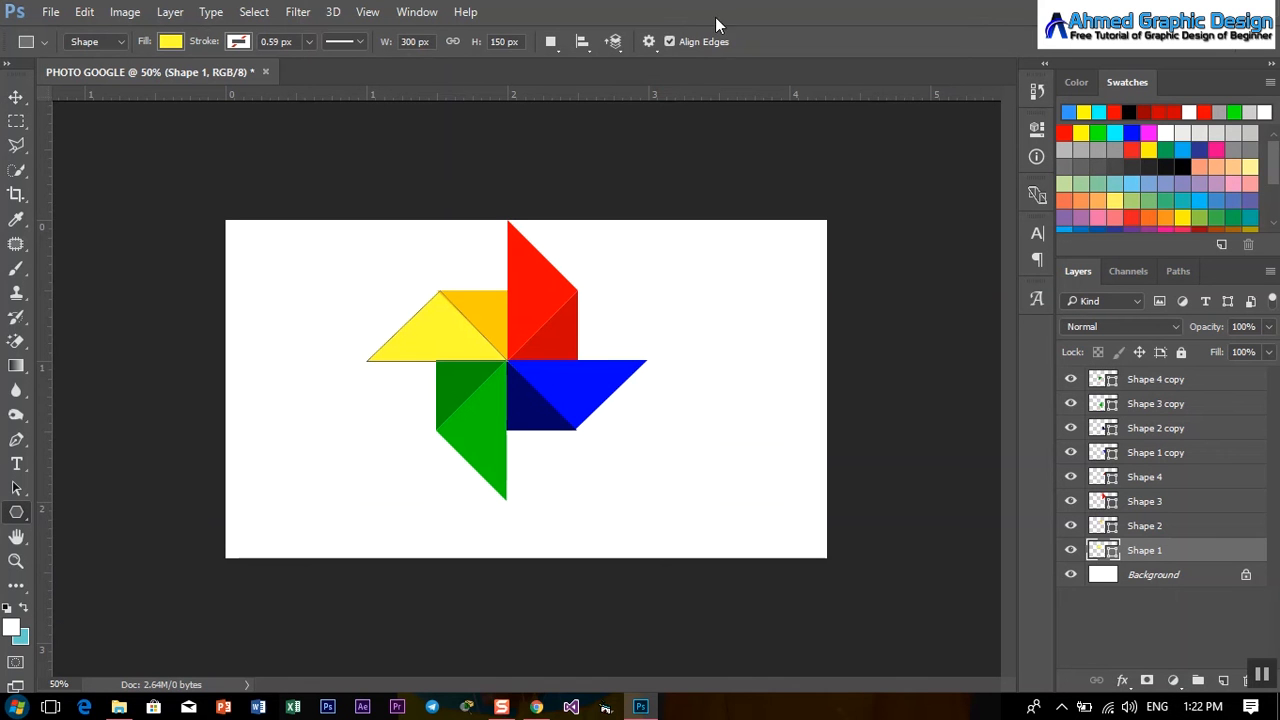
click(652, 44)
click(590, 104)
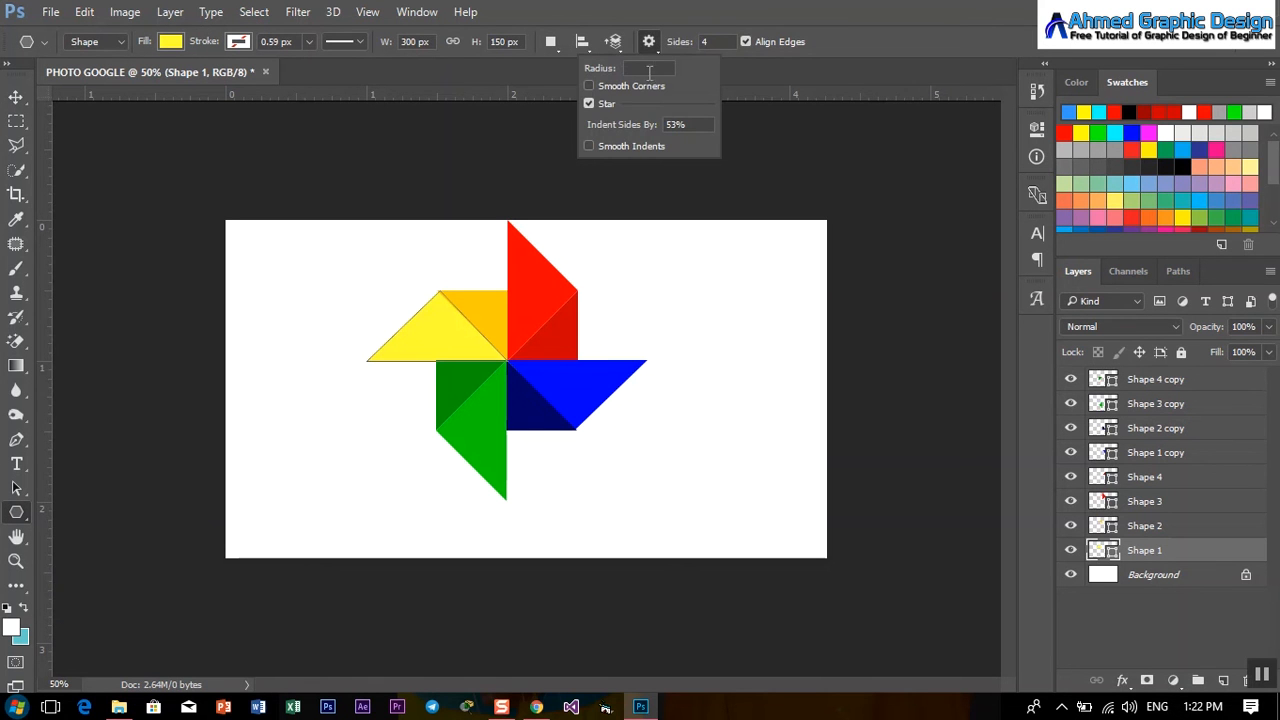
click(719, 41)
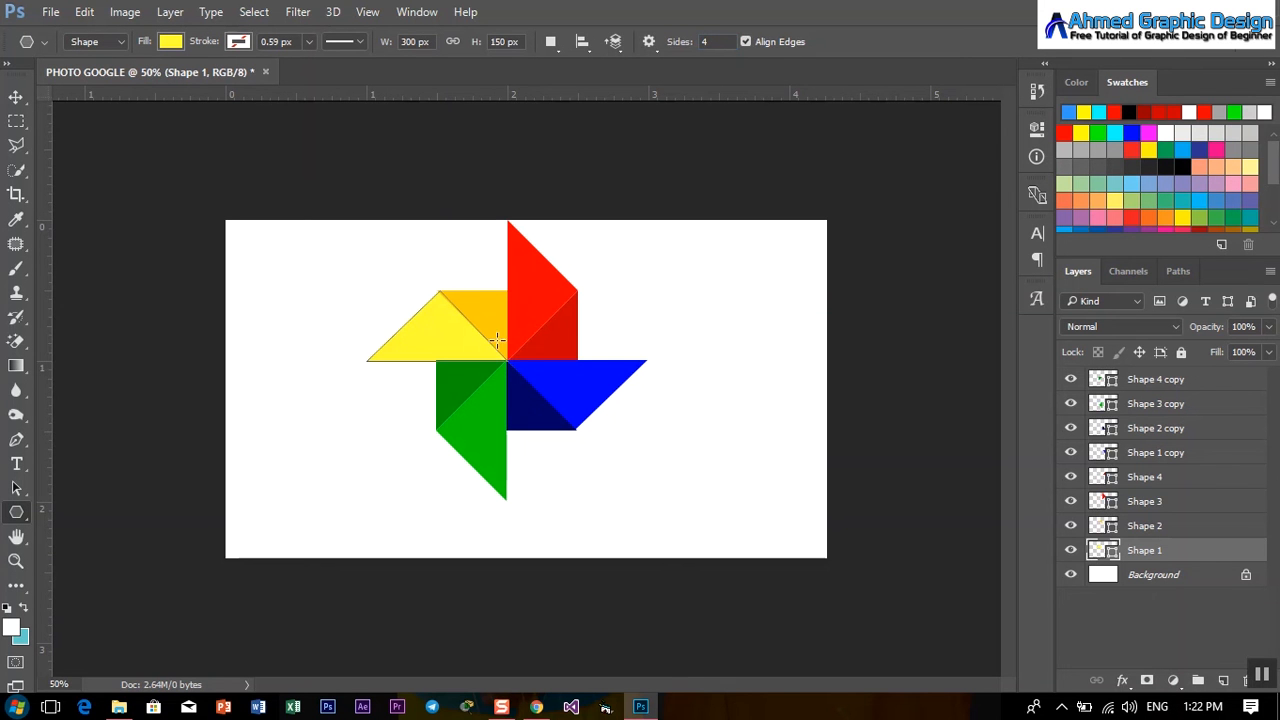
drag(497, 341, 522, 365)
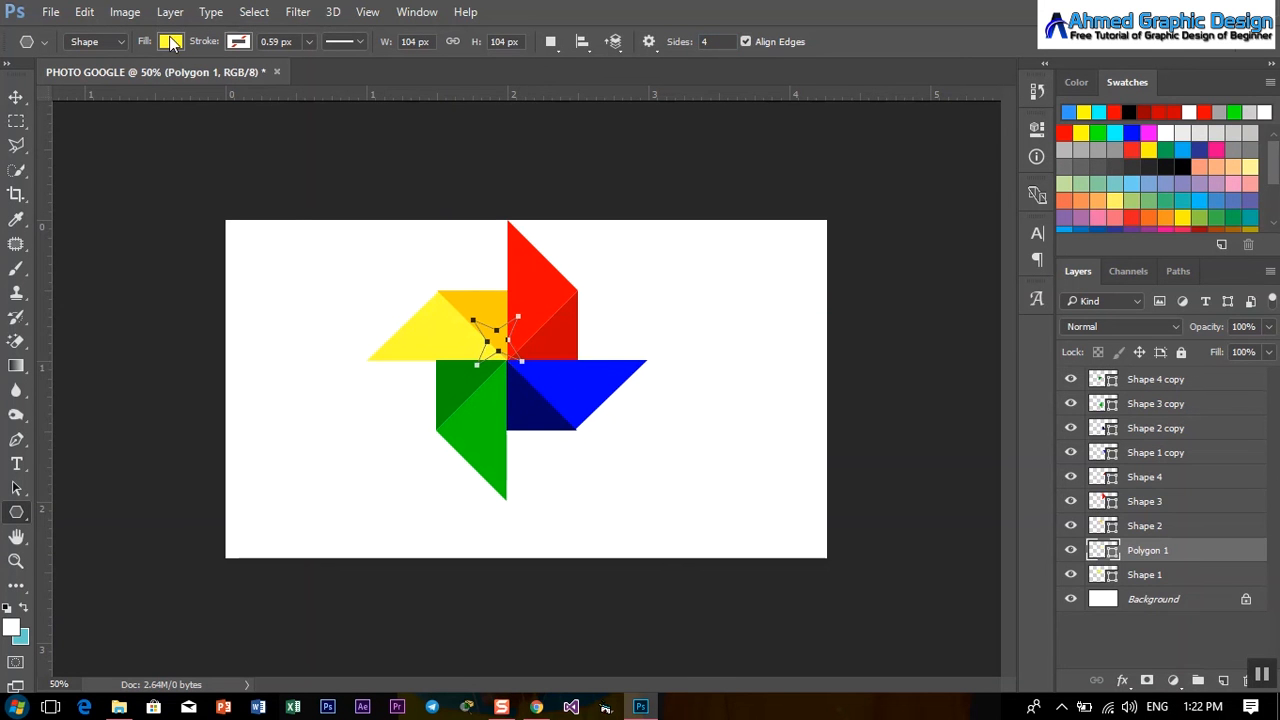
- Change the fill of the new star to white
click(171, 42)
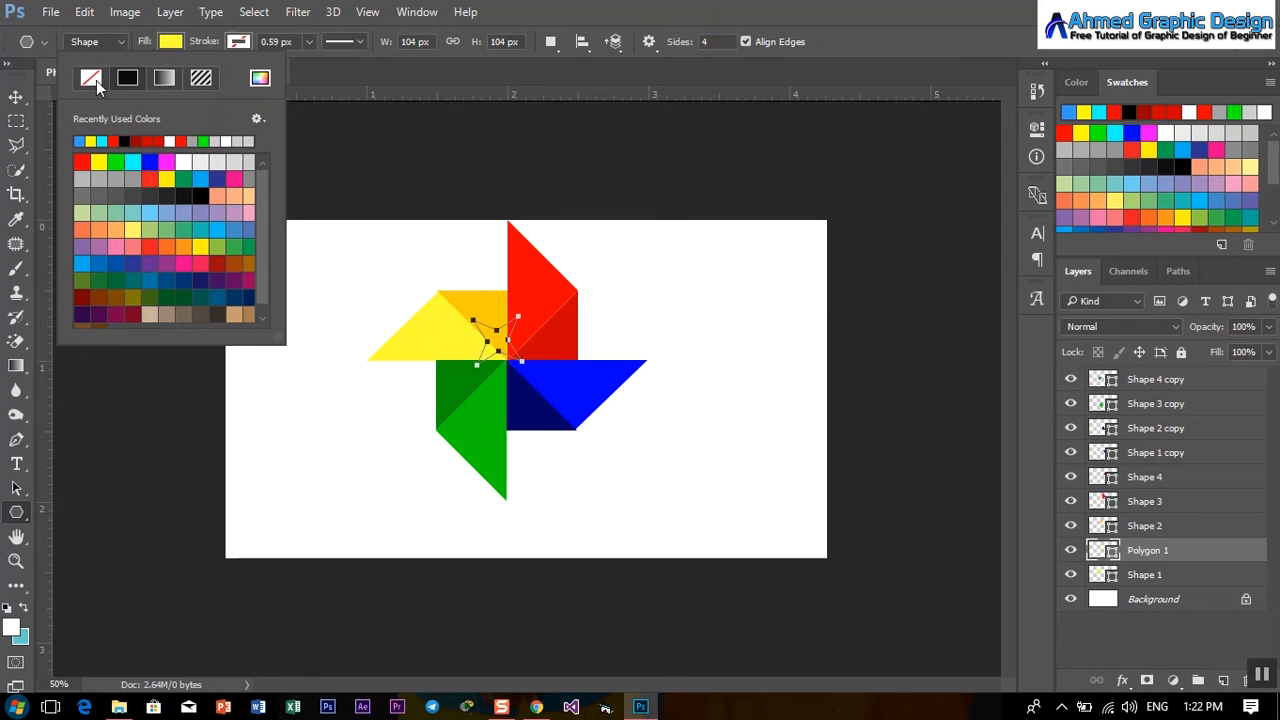
click(184, 159)
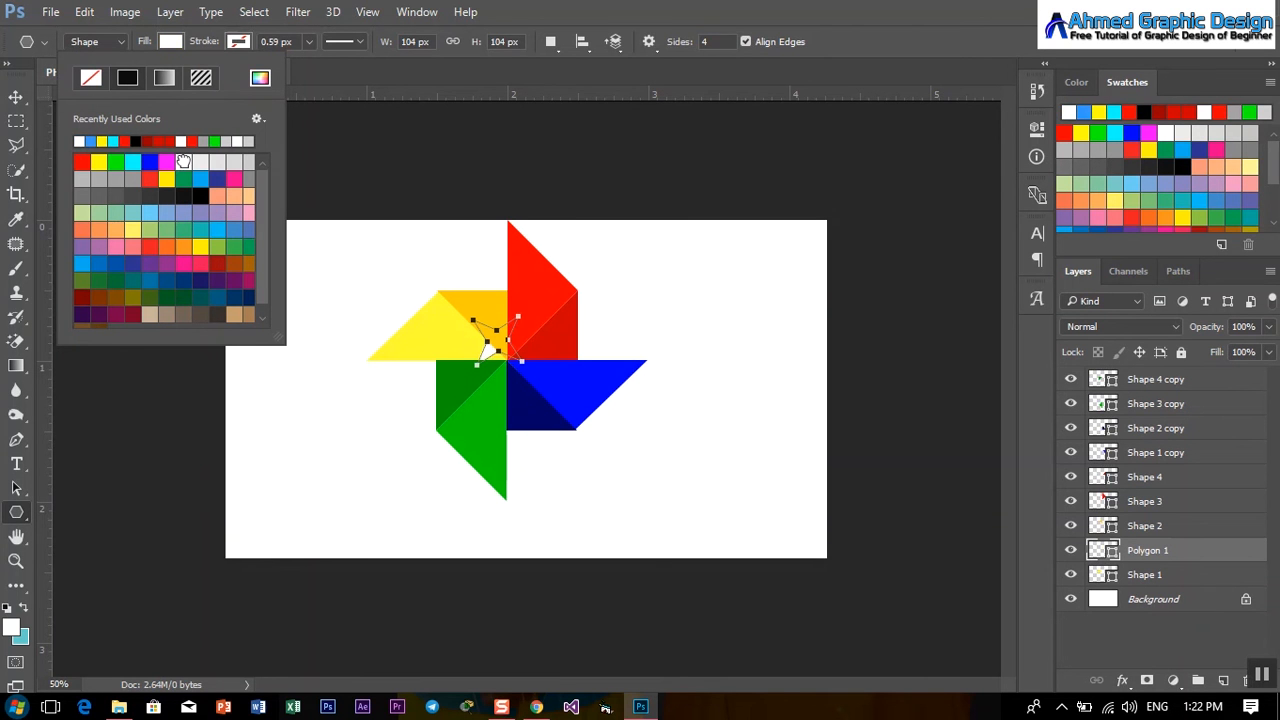
click(16, 97)
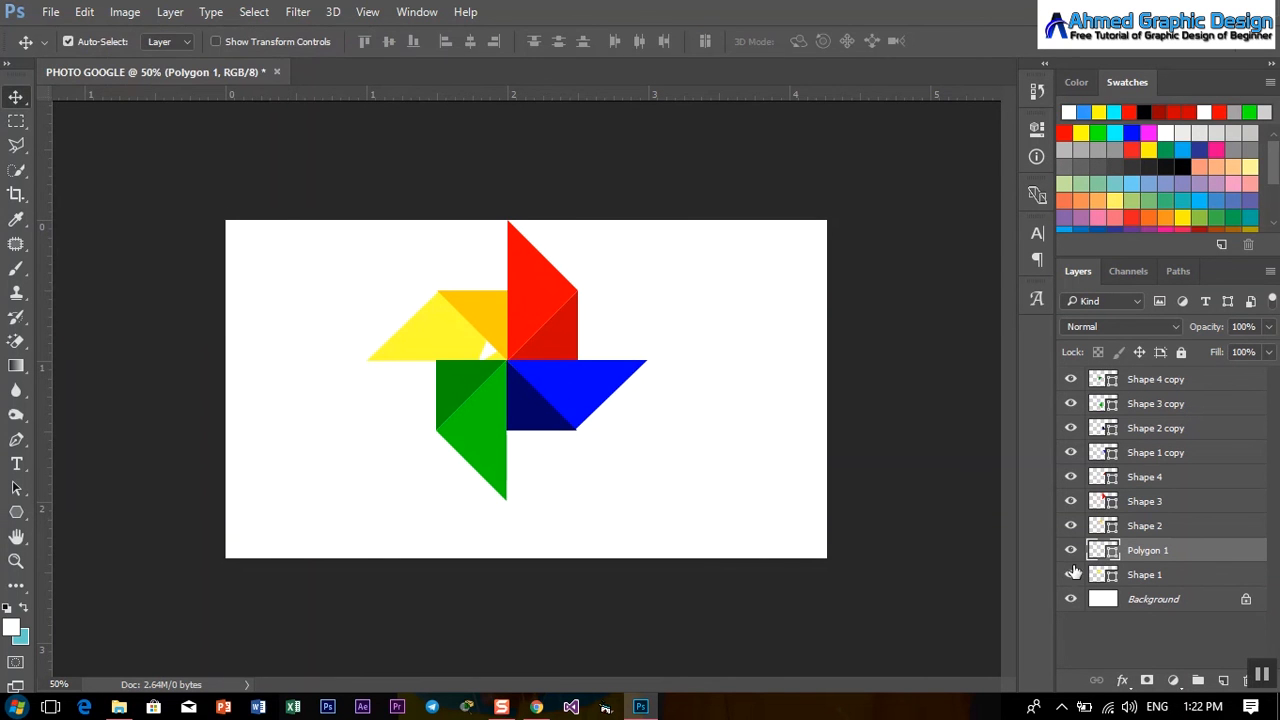
- Move the Polygon 1 layer to the front of the layer stack, above Shape 4 copy
double_click(1214, 552)
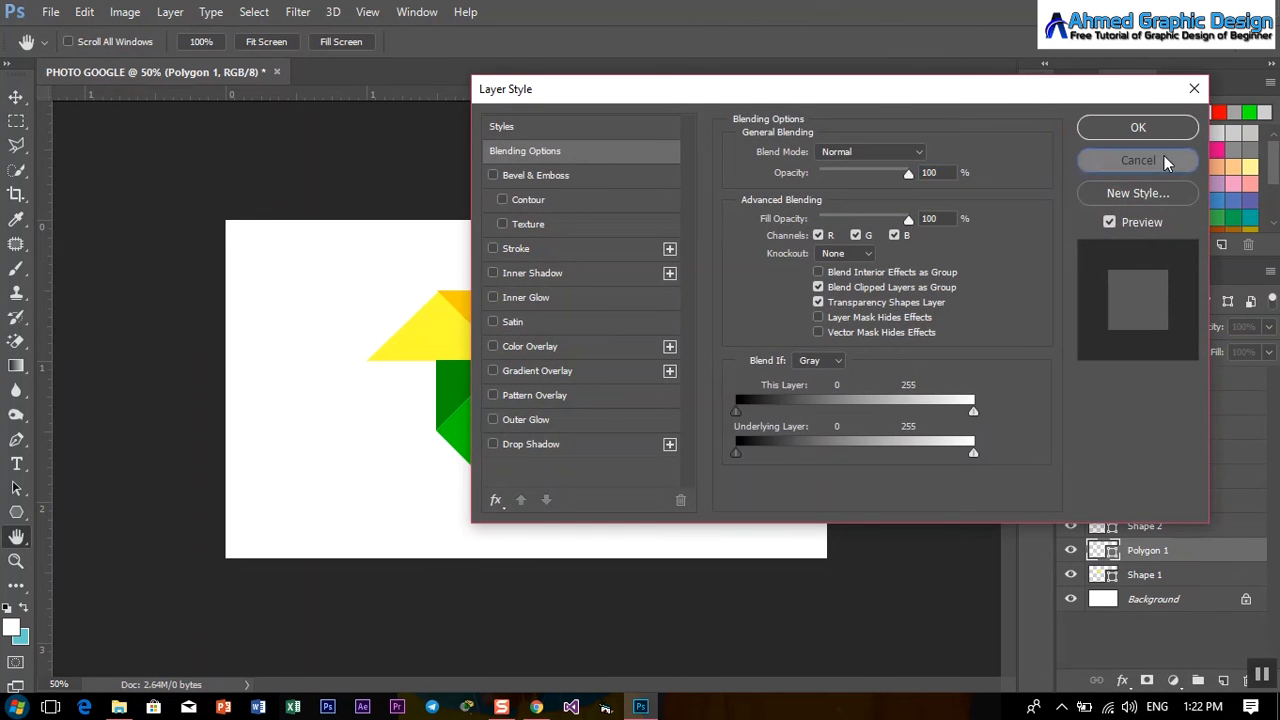
click(1164, 156)
drag(1240, 367, 1241, 372)
click(12, 97)
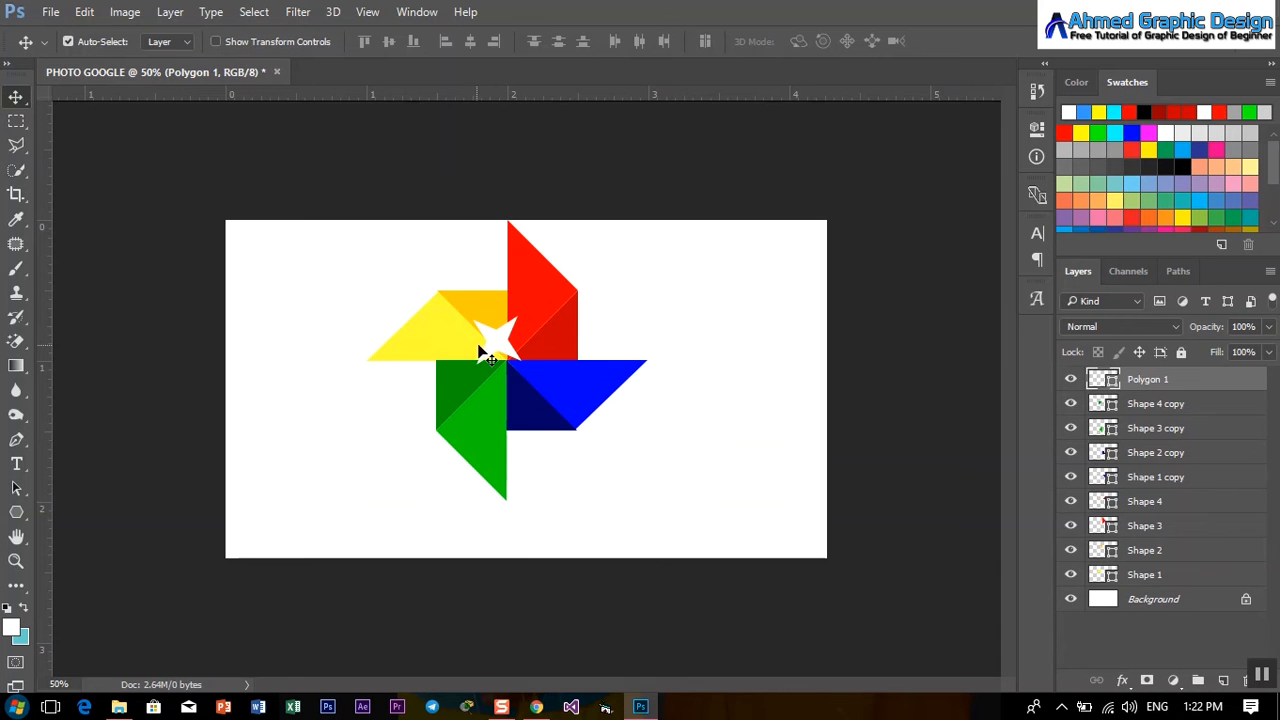
- Centre the white star on the pinwheel's middle and rotate it so its points lie vertically and horizontally
drag(500, 346, 510, 407)
key(ctrl+t)
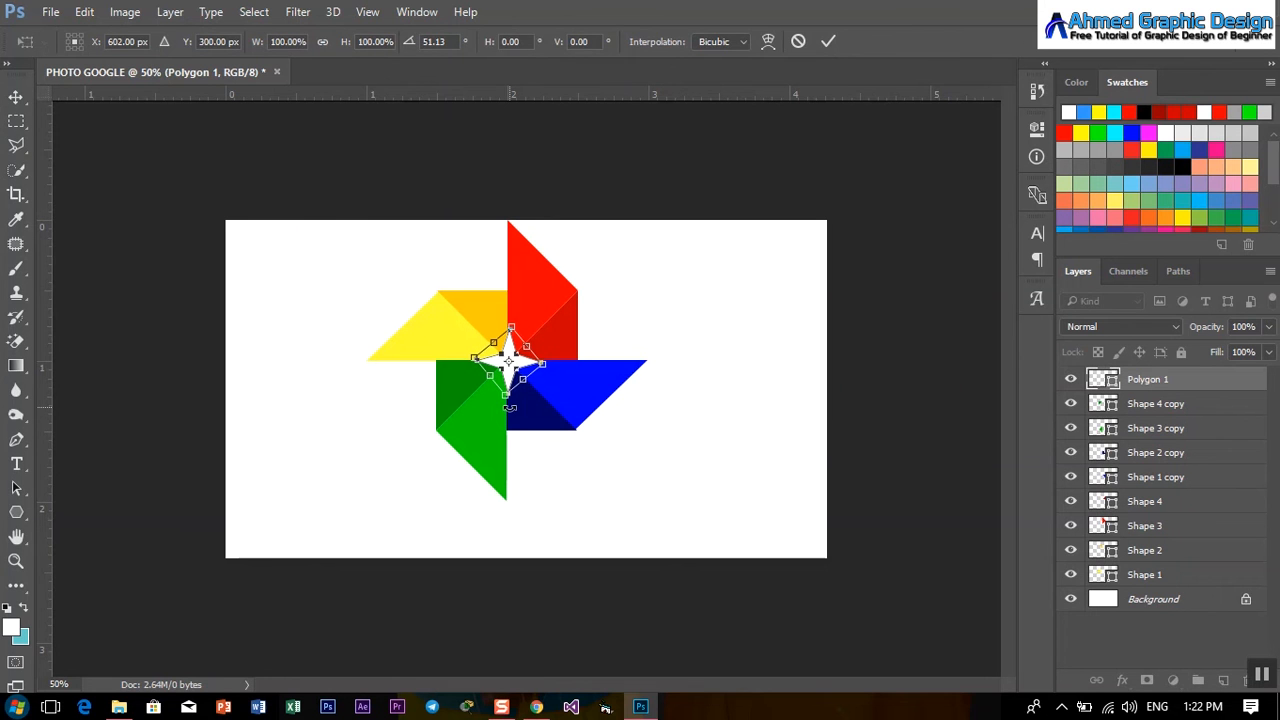
click(828, 41)
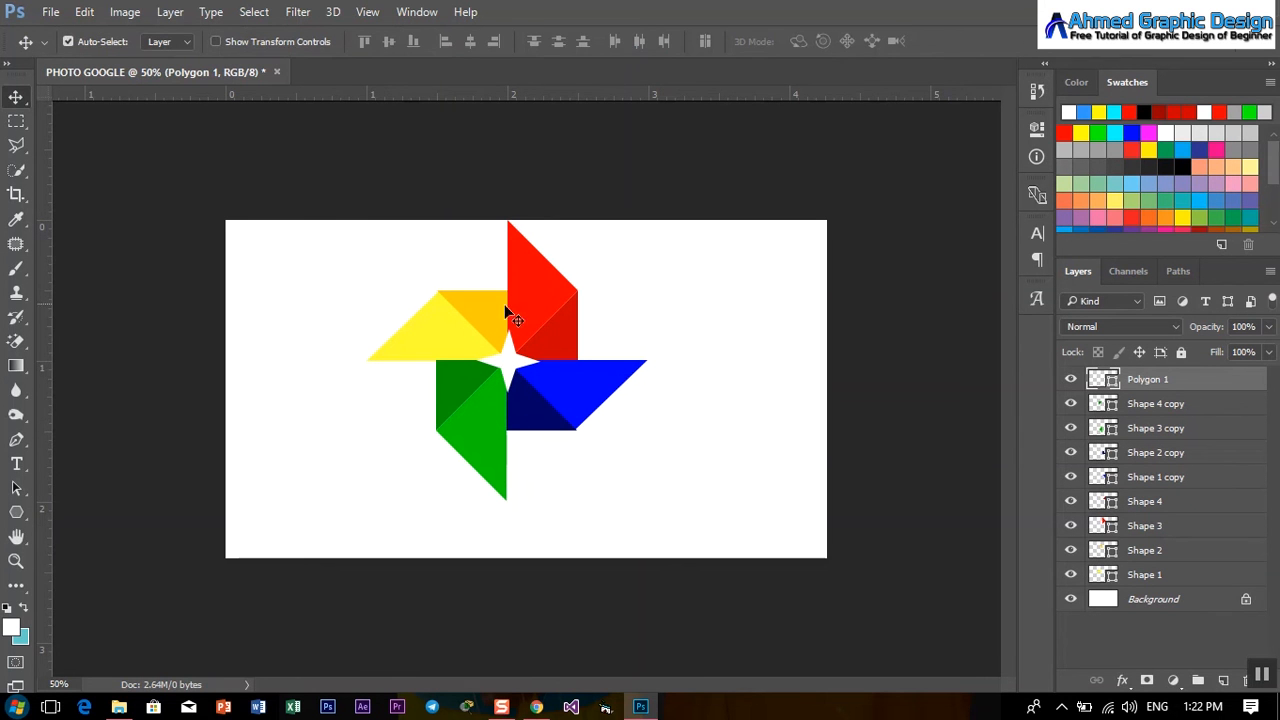